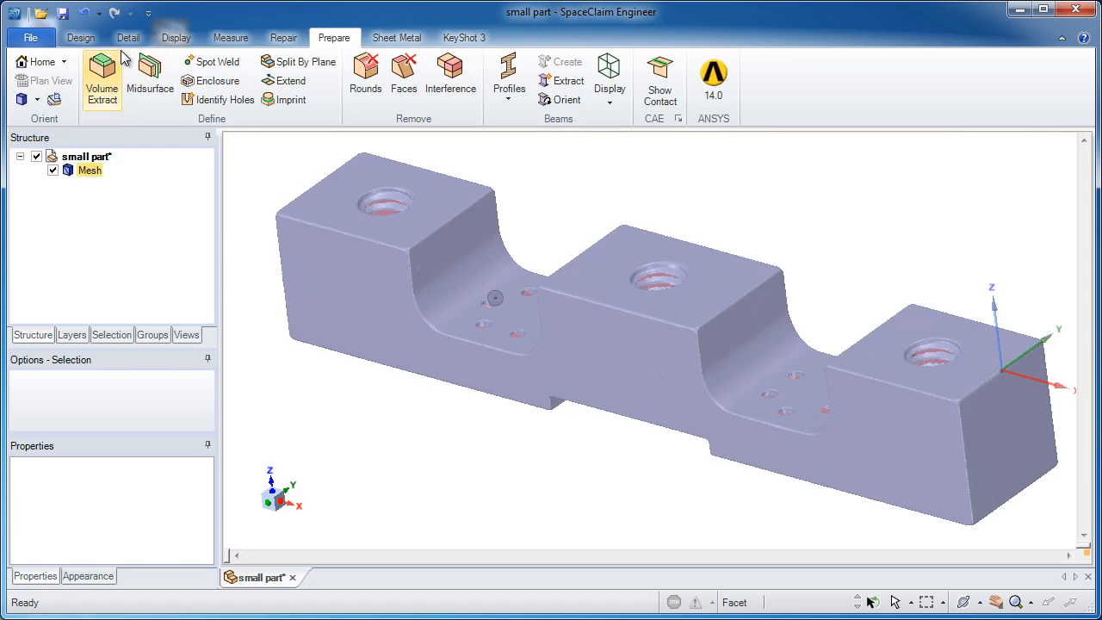
Step: Turn on the display of the facet edges on the mesh body
{"action": "left_click", "coordinate": [176, 38]}
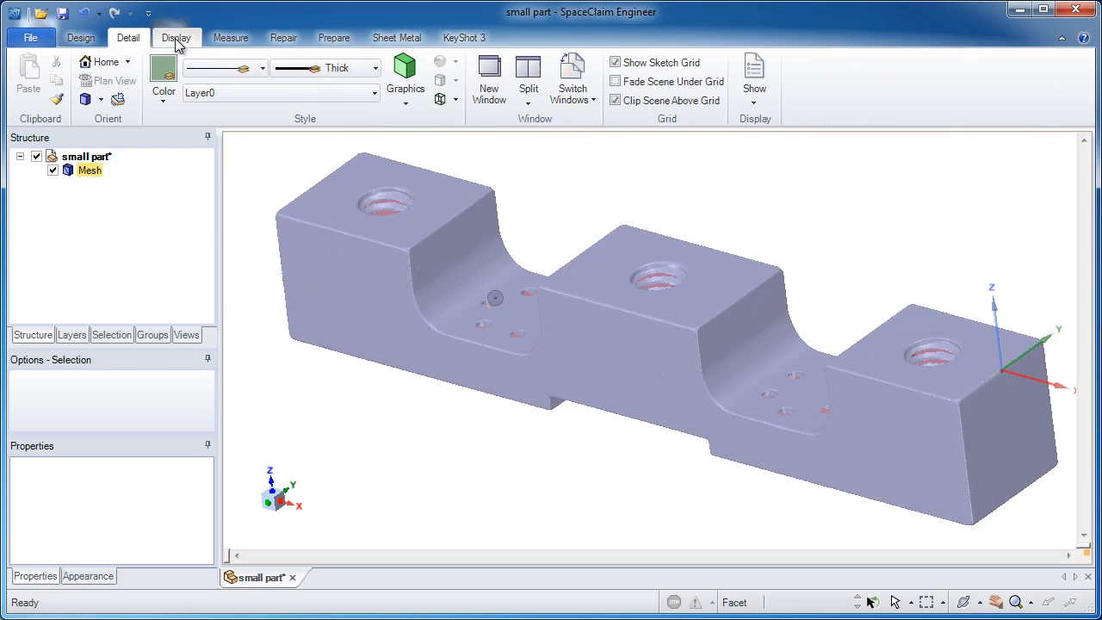
{"action": "left_click", "coordinate": [454, 100]}
{"action": "left_click", "coordinate": [479, 197]}
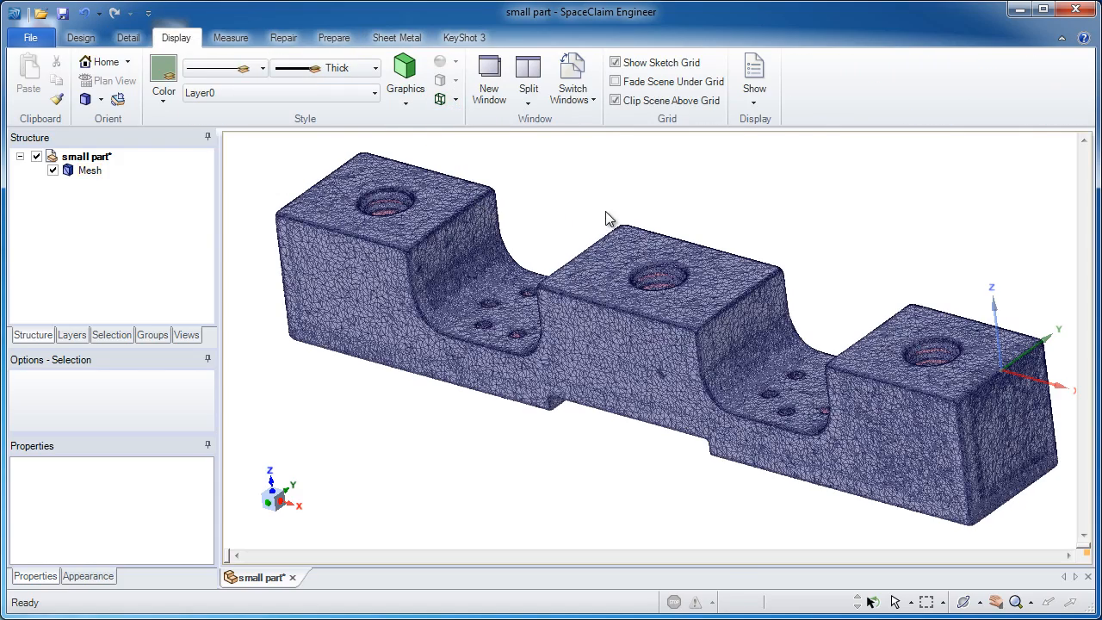
Step: Examine the mesh's triangulated facets up close on its front face, underside, notches and rounded corners
{"action": "scroll", "coordinate": [580, 267], "scroll_direction": "up", "scroll_amount": 5}
{"action": "scroll", "coordinate": [765, 446], "scroll_direction": "up", "scroll_amount": 8}
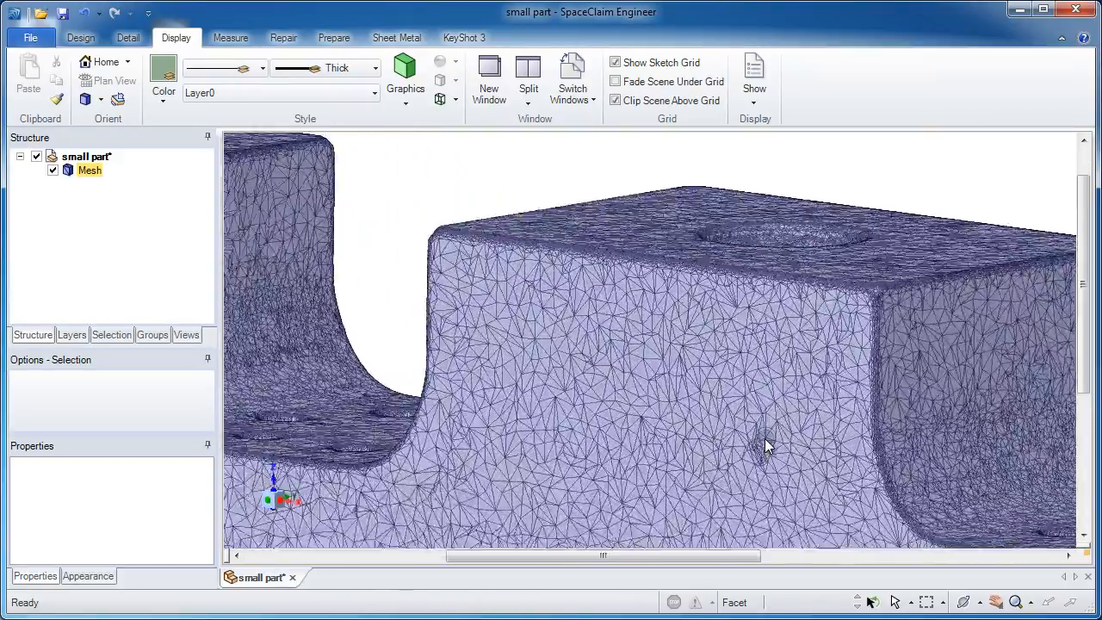
{"action": "scroll", "coordinate": [751, 442], "scroll_direction": "up", "scroll_amount": 6}
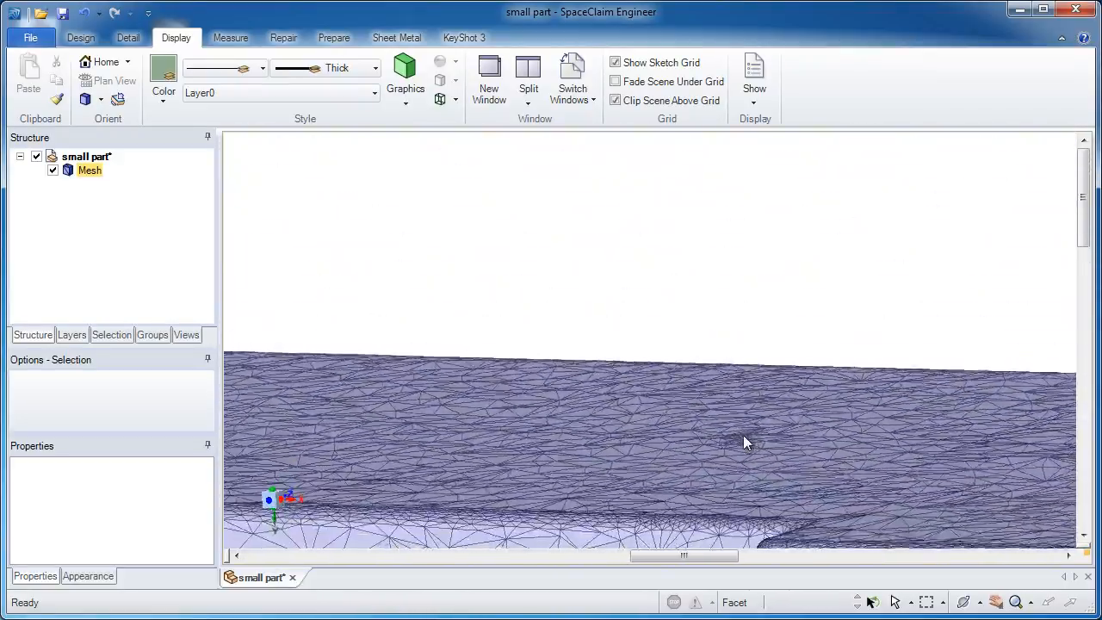
{"action": "scroll", "coordinate": [743, 443], "scroll_direction": "down", "scroll_amount": 10}
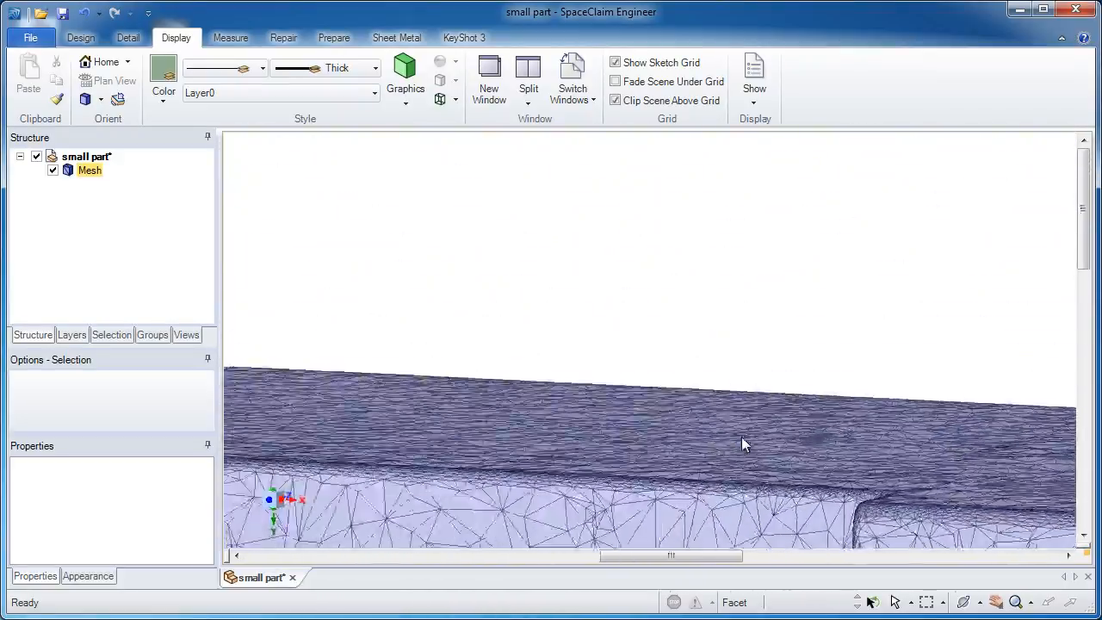
{"action": "scroll", "coordinate": [466, 291], "scroll_direction": "up", "scroll_amount": 8}
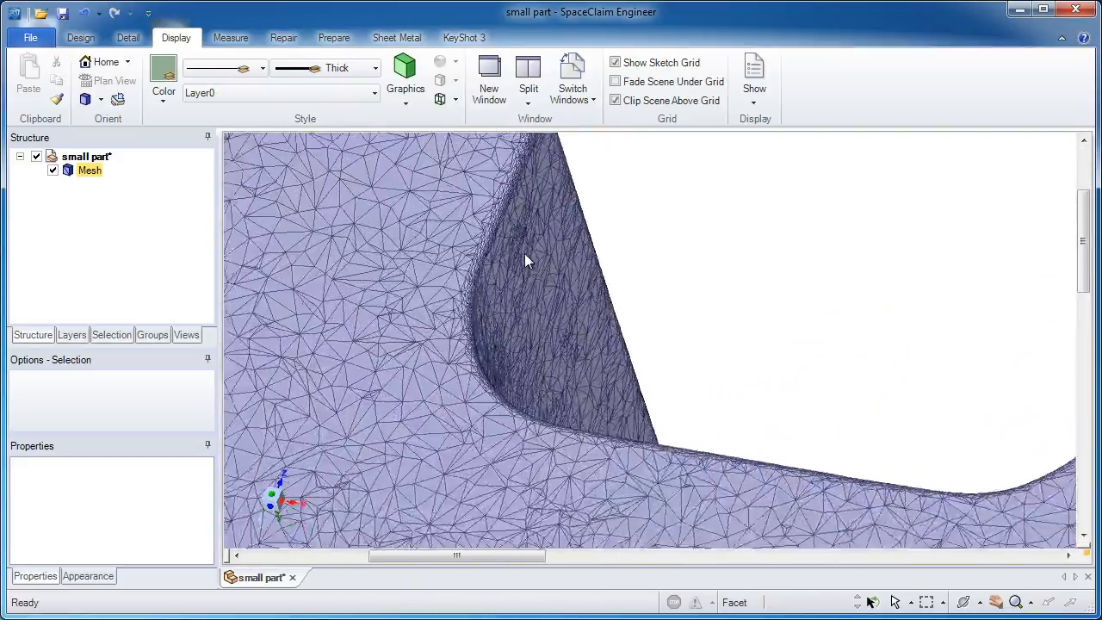
{"action": "scroll", "coordinate": [607, 386], "scroll_direction": "down", "scroll_amount": 10}
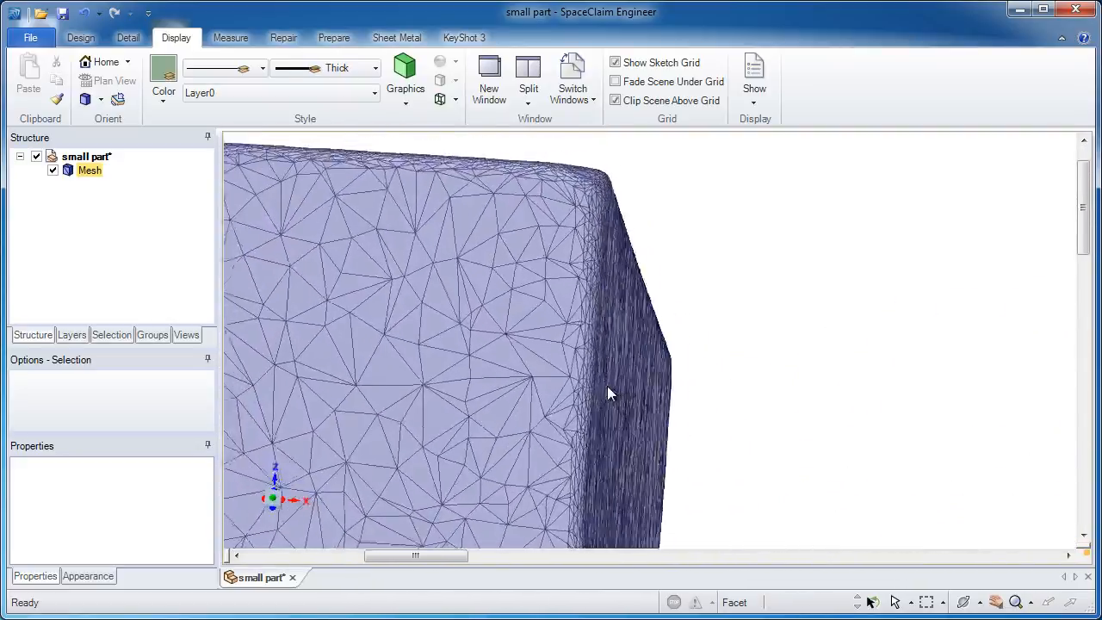
{"action": "scroll", "coordinate": [608, 389], "scroll_direction": "down", "scroll_amount": 5}
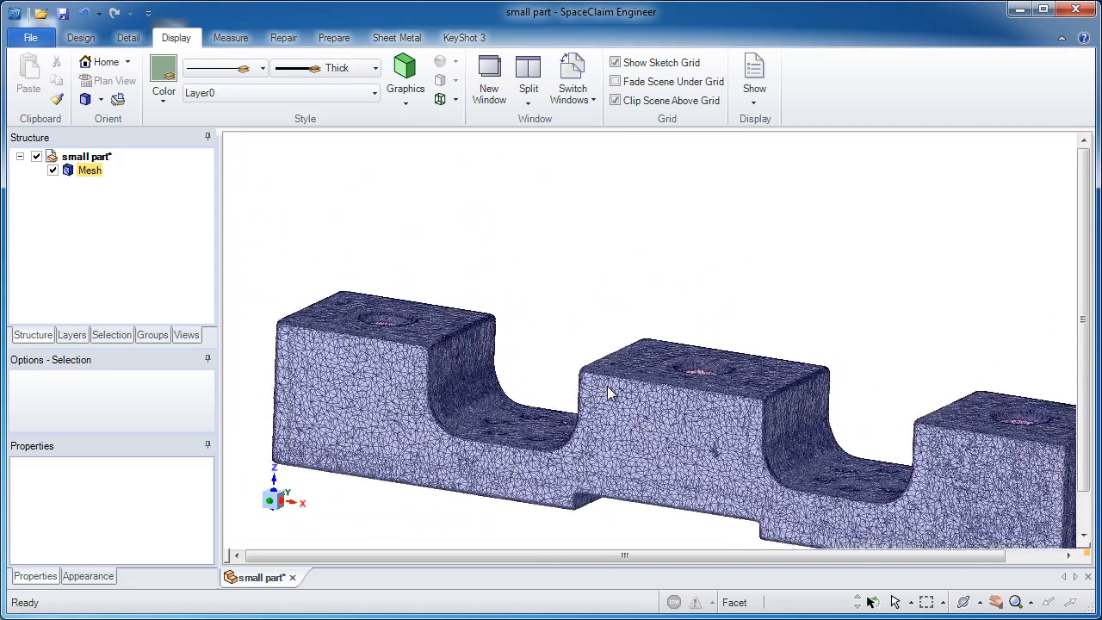
Step: Start a sketch on the mesh's front face and move the sketch grid into the body to get a clean cross-section
{"action": "left_click", "coordinate": [589, 394]}
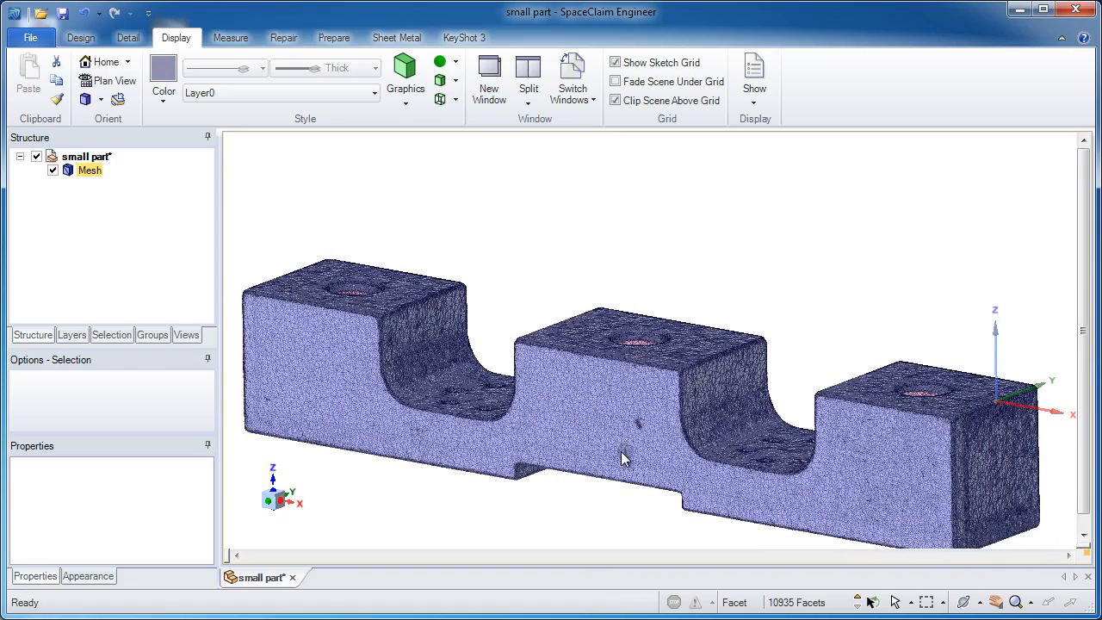
{"action": "left_click", "coordinate": [76, 39]}
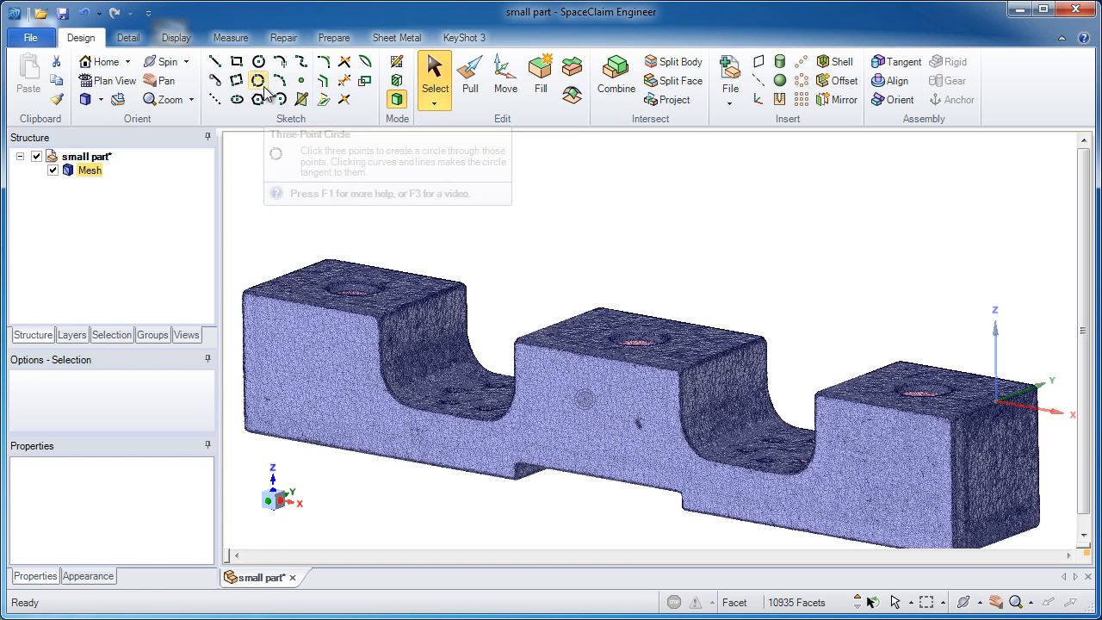
{"action": "left_click", "coordinate": [398, 63]}
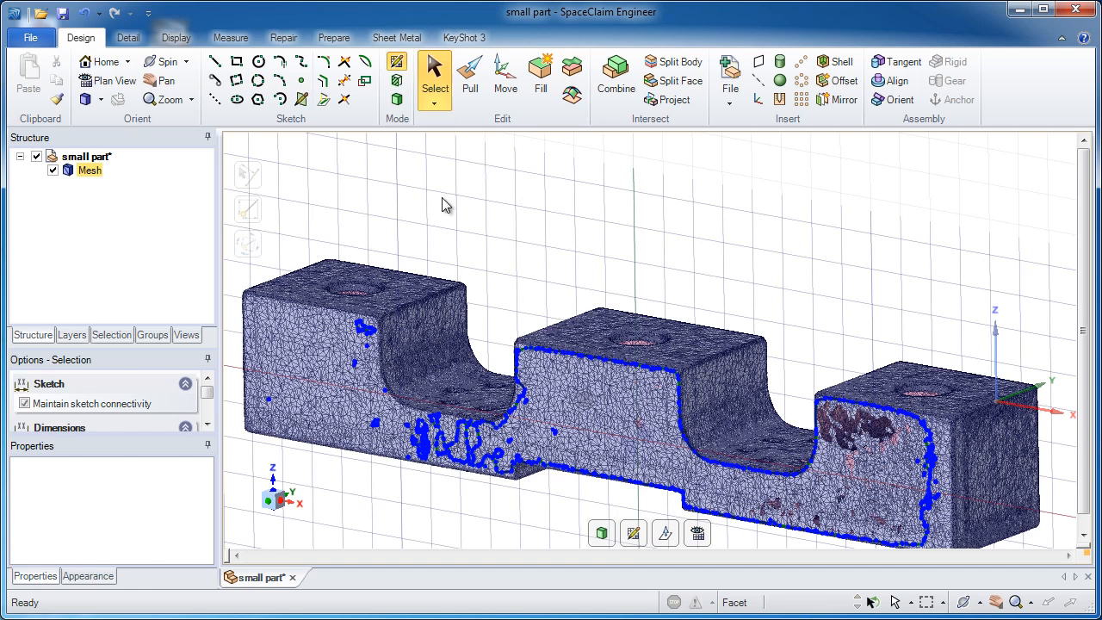
{"action": "left_click", "coordinate": [666, 534]}
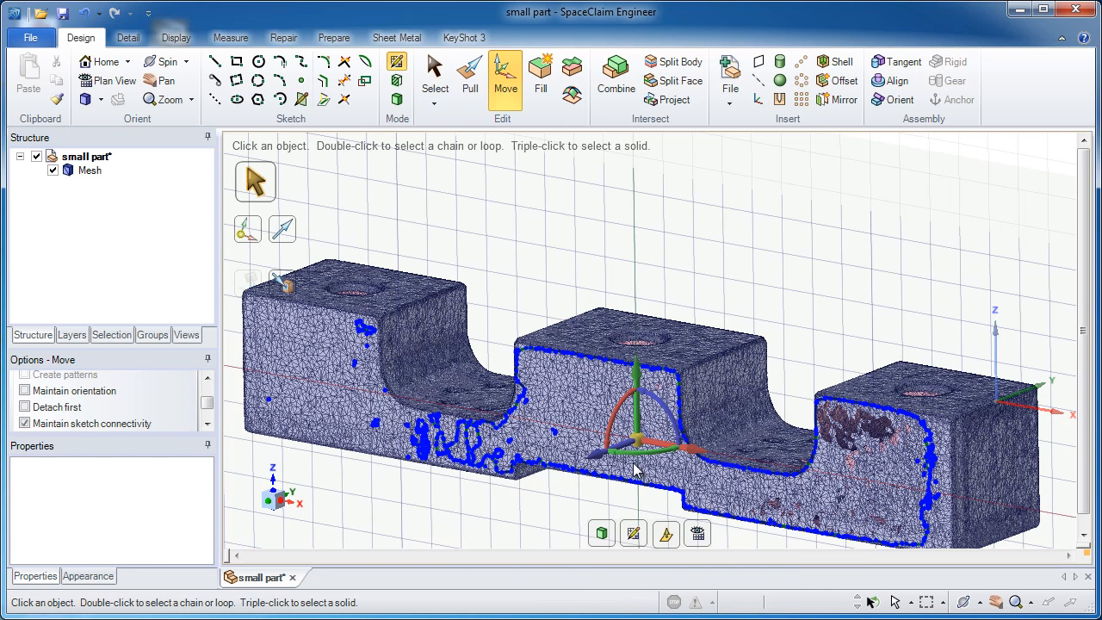
{"action": "left_click_drag", "start_coordinate": [598, 457], "coordinate": [605, 458]}
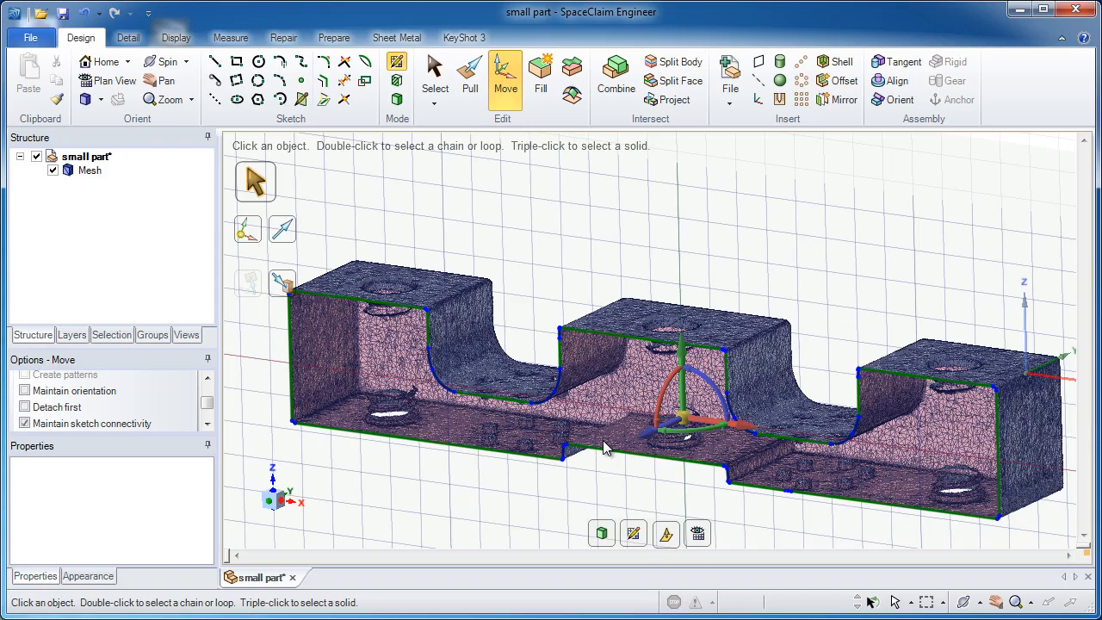
Step: Examine the cross-section outline around the notches and select all of its curves to check them
{"action": "middle_click_drag", "start_coordinate": [570, 361], "coordinate": [608, 323], "text": "shift"}
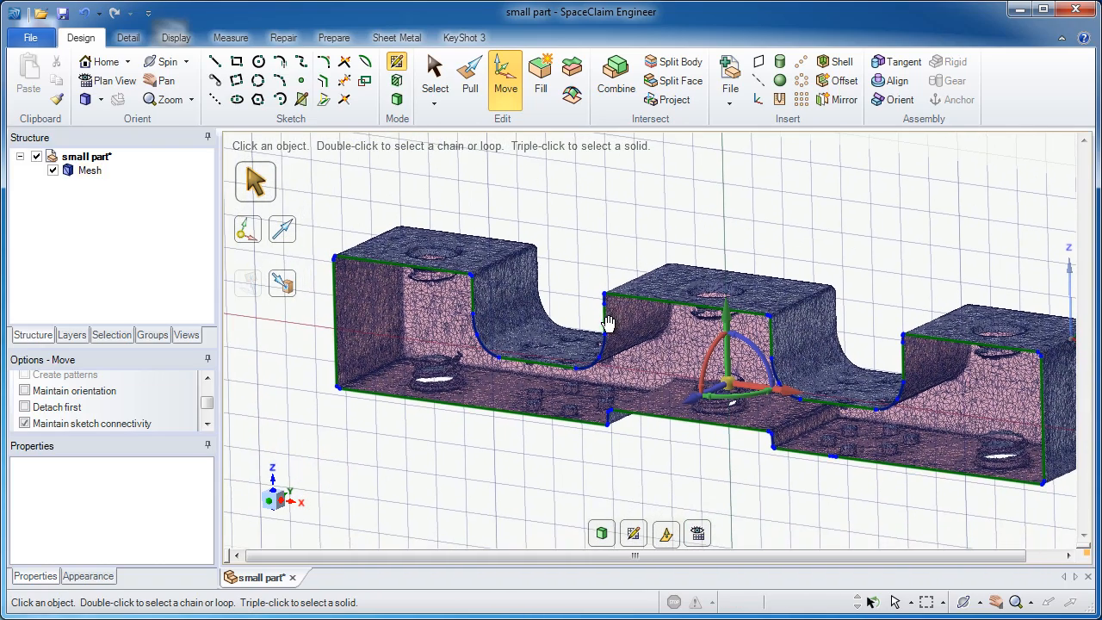
{"action": "scroll", "coordinate": [608, 299], "scroll_direction": "up", "scroll_amount": 5}
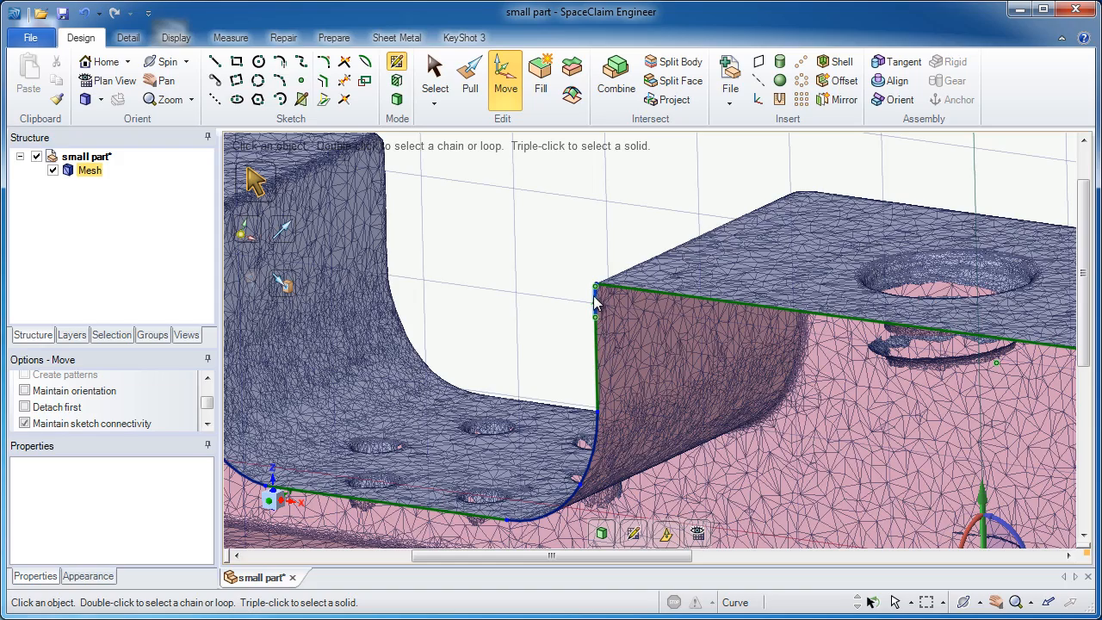
{"action": "scroll", "coordinate": [599, 405], "scroll_direction": "down", "scroll_amount": 5}
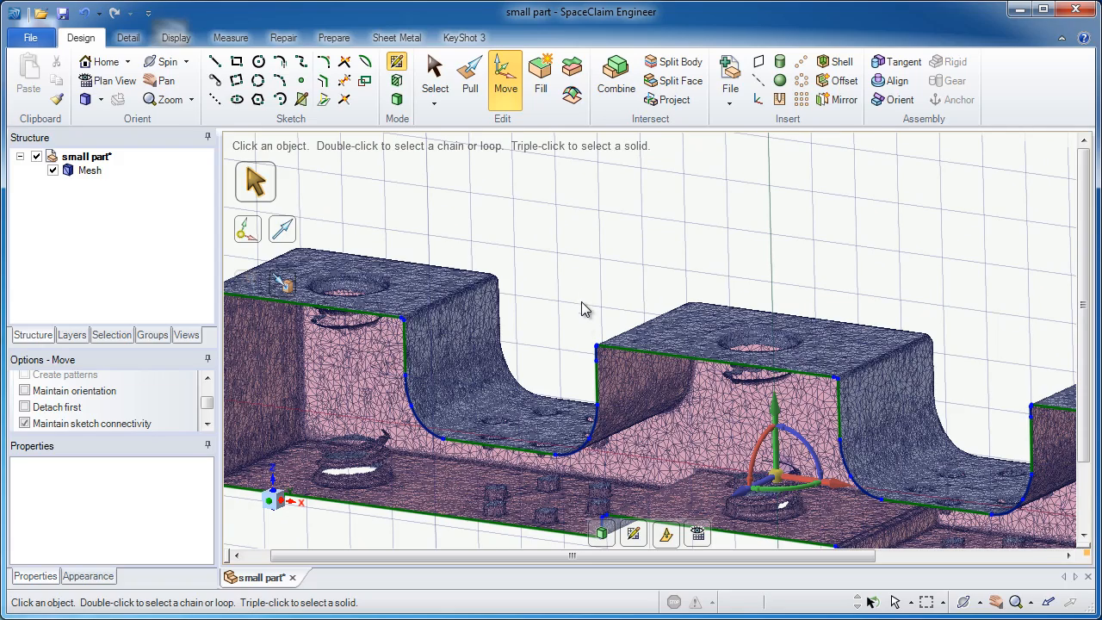
{"action": "scroll", "coordinate": [582, 356], "scroll_direction": "down", "scroll_amount": 4}
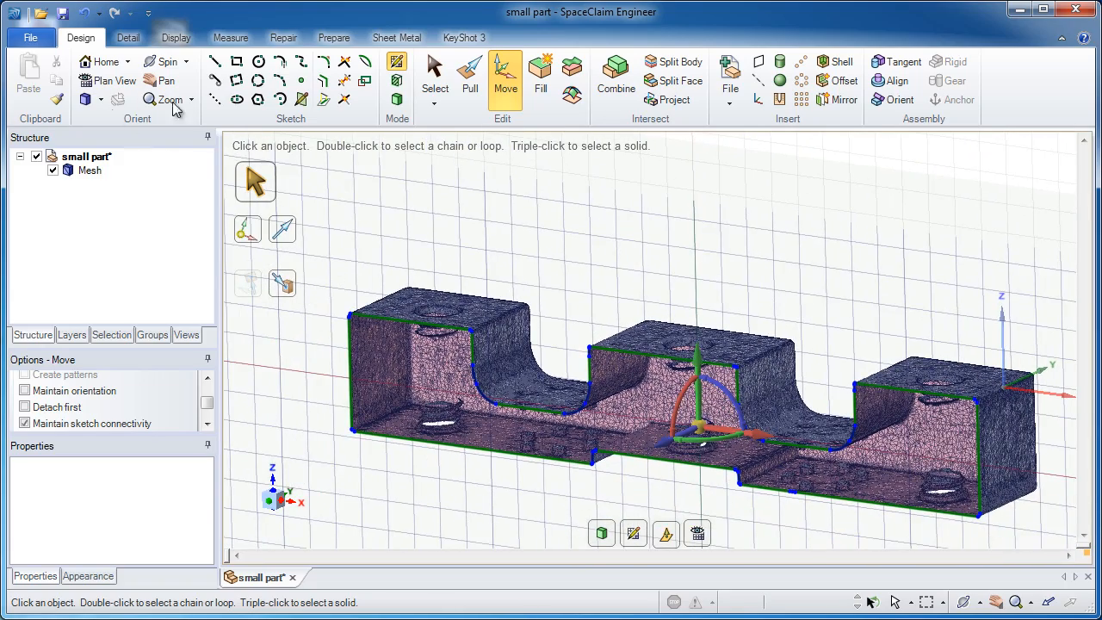
{"action": "left_click", "coordinate": [435, 77]}
{"action": "left_click_drag", "start_coordinate": [326, 270], "coordinate": [1017, 565]}
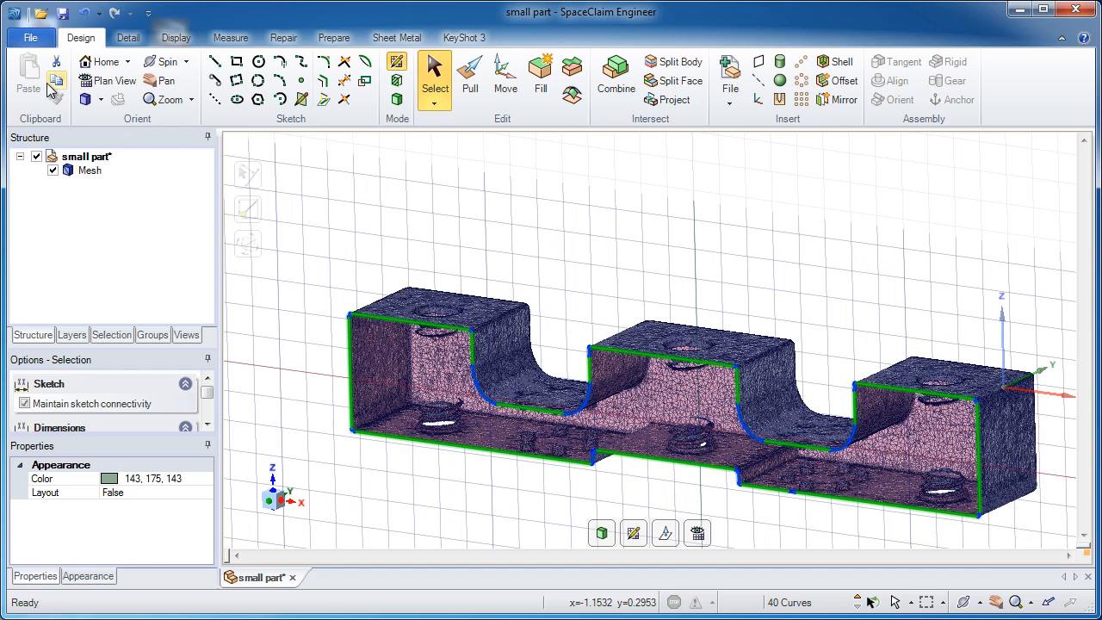
{"action": "left_click", "coordinate": [356, 227]}
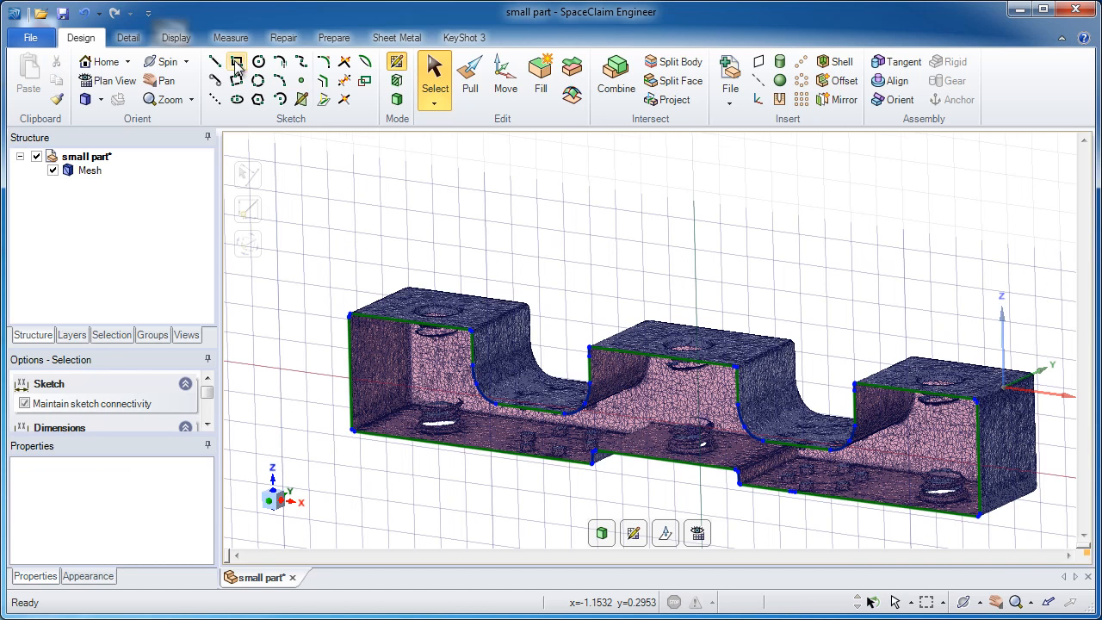
Step: Sketch a rectangle about 2.937 by 0.412 in, from the section's left edge to its bottom edge near the right end
{"action": "left_click", "coordinate": [236, 63]}
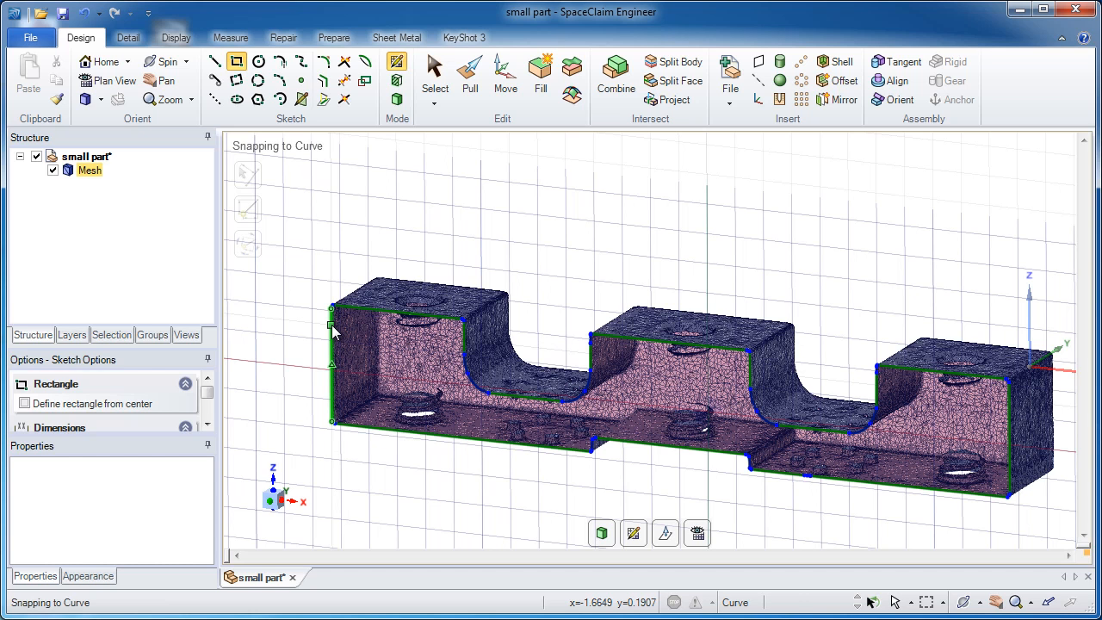
{"action": "left_click", "coordinate": [332, 327]}
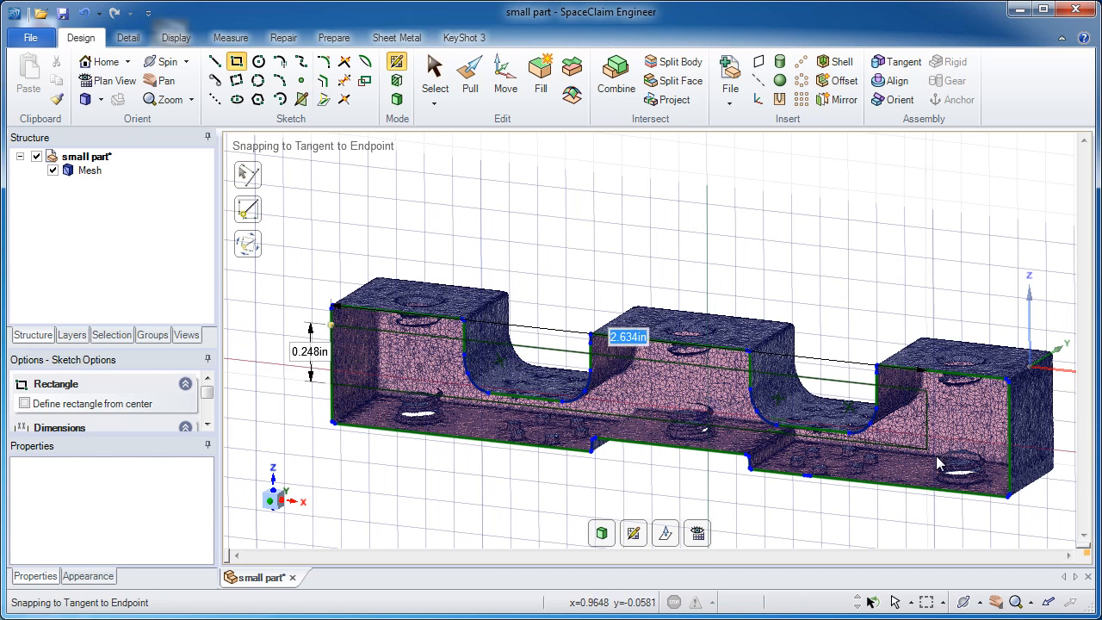
{"action": "left_click", "coordinate": [997, 498]}
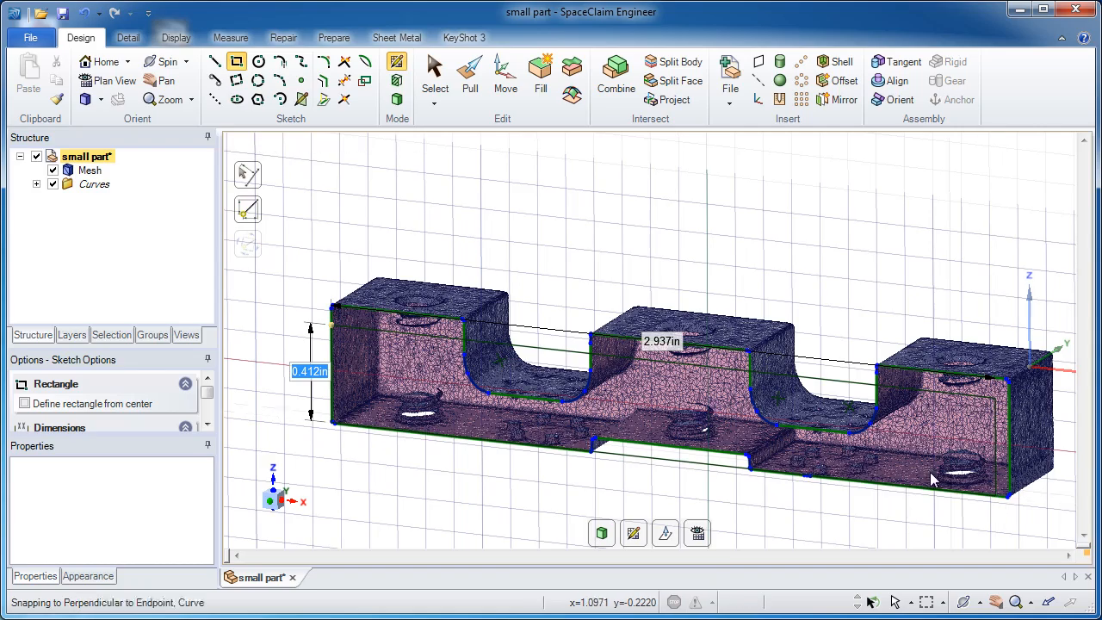
Step: Sketch a rectangle over each upper notch, about 0.403 by 0.267 in on the right and 0.384 by 0.265 in on the left
{"action": "scroll", "coordinate": [836, 455], "scroll_direction": "up", "scroll_amount": 4}
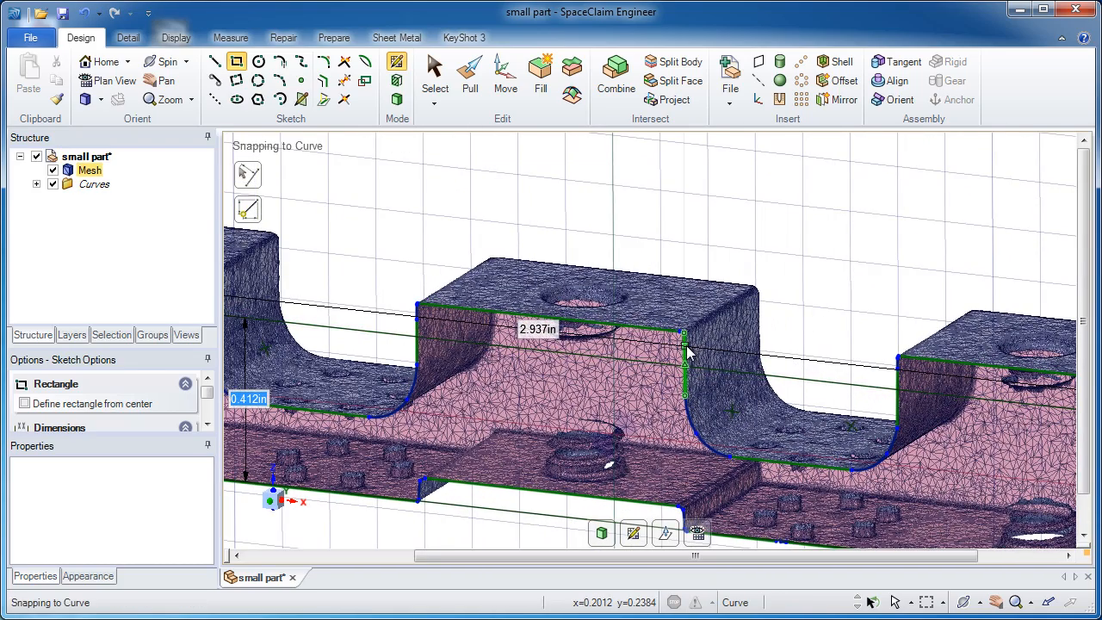
{"action": "left_click", "coordinate": [687, 346]}
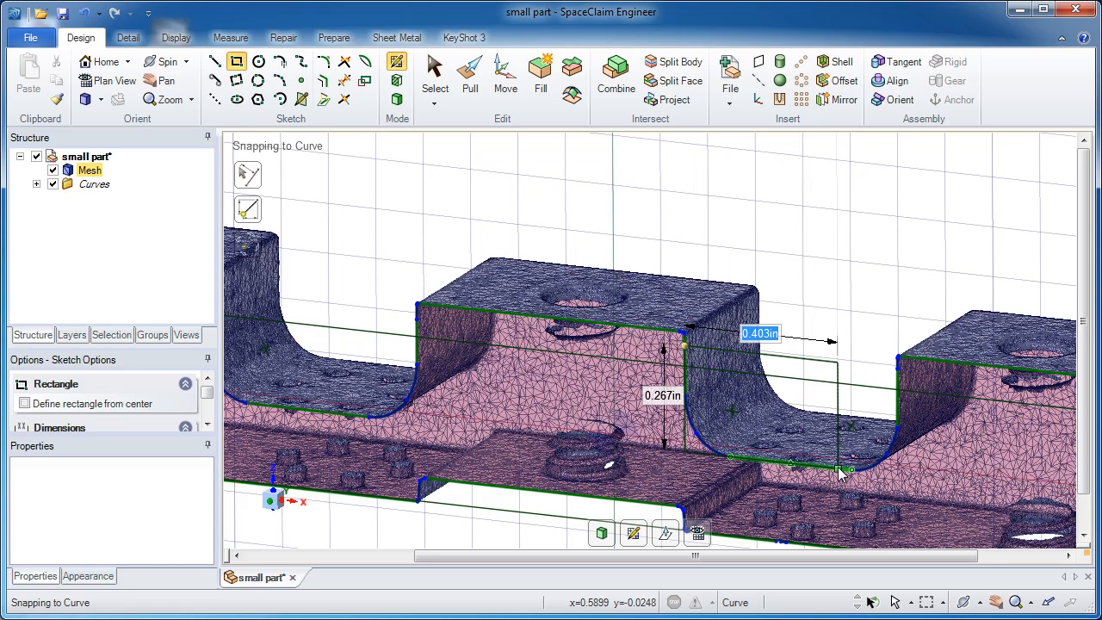
{"action": "key", "text": "Tab"}
{"action": "scroll", "coordinate": [792, 456], "scroll_direction": "down", "scroll_amount": 2}
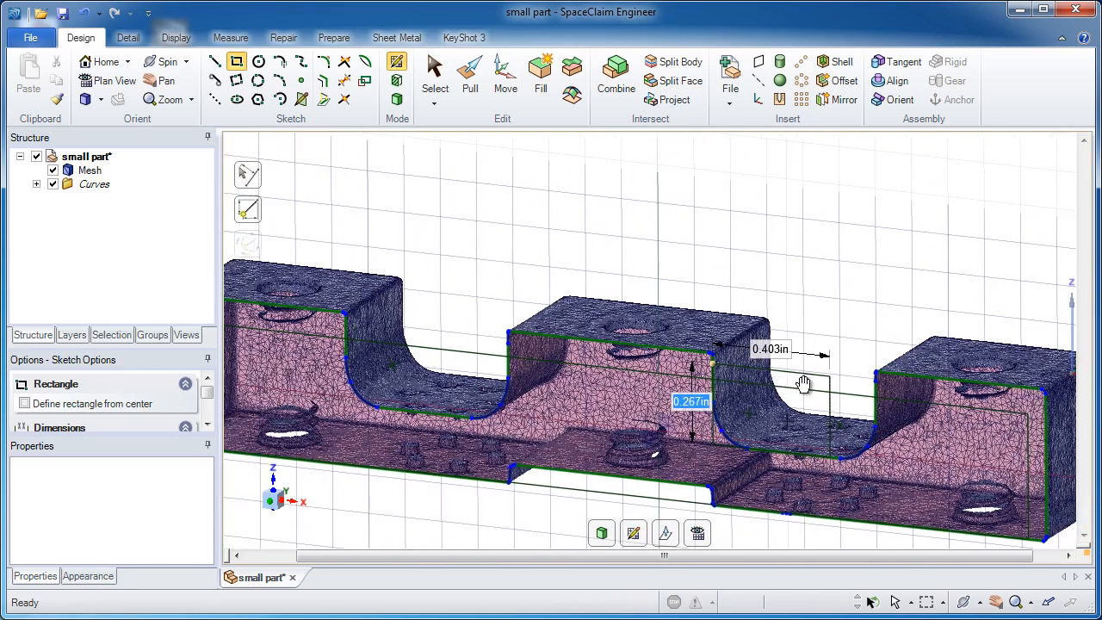
{"action": "middle_click_drag", "start_coordinate": [804, 384], "coordinate": [847, 381], "text": "shift"}
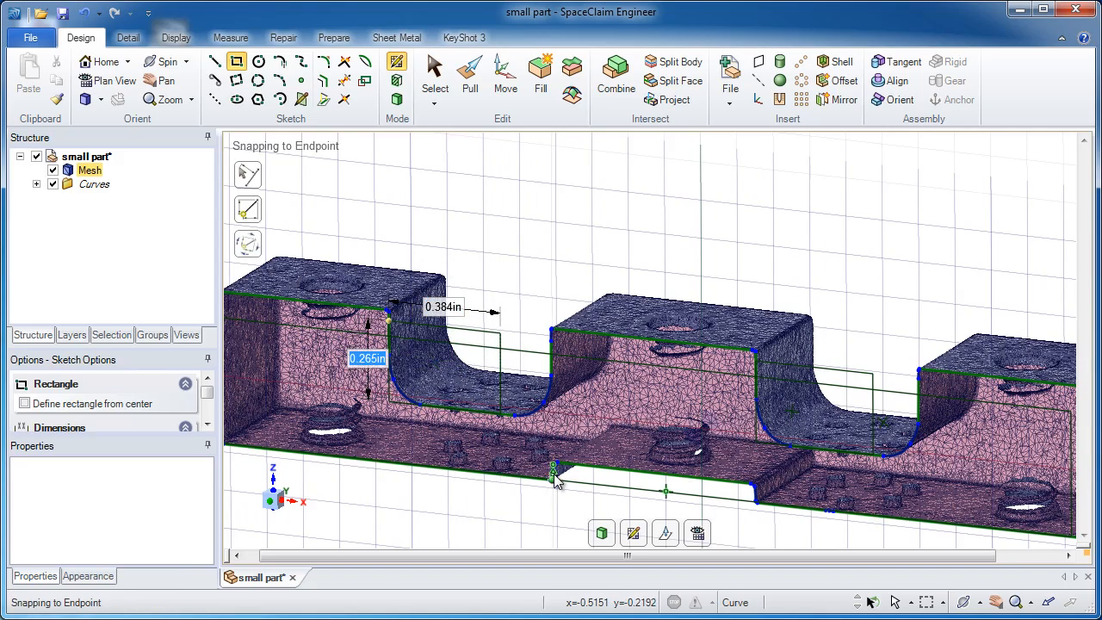
Step: Sketch a rectangle about 0.604 by 0.108 in over the shallow recess in the section's bottom edge
{"action": "scroll", "coordinate": [508, 413], "scroll_direction": "up", "scroll_amount": 5}
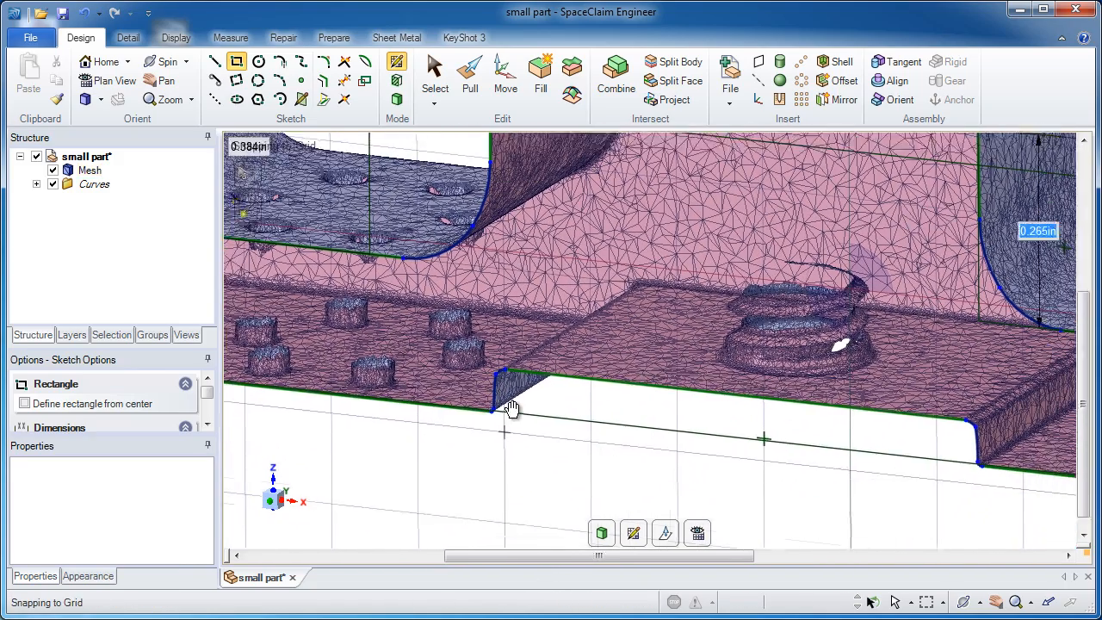
{"action": "middle_click_drag", "start_coordinate": [512, 409], "coordinate": [505, 392], "text": "shift"}
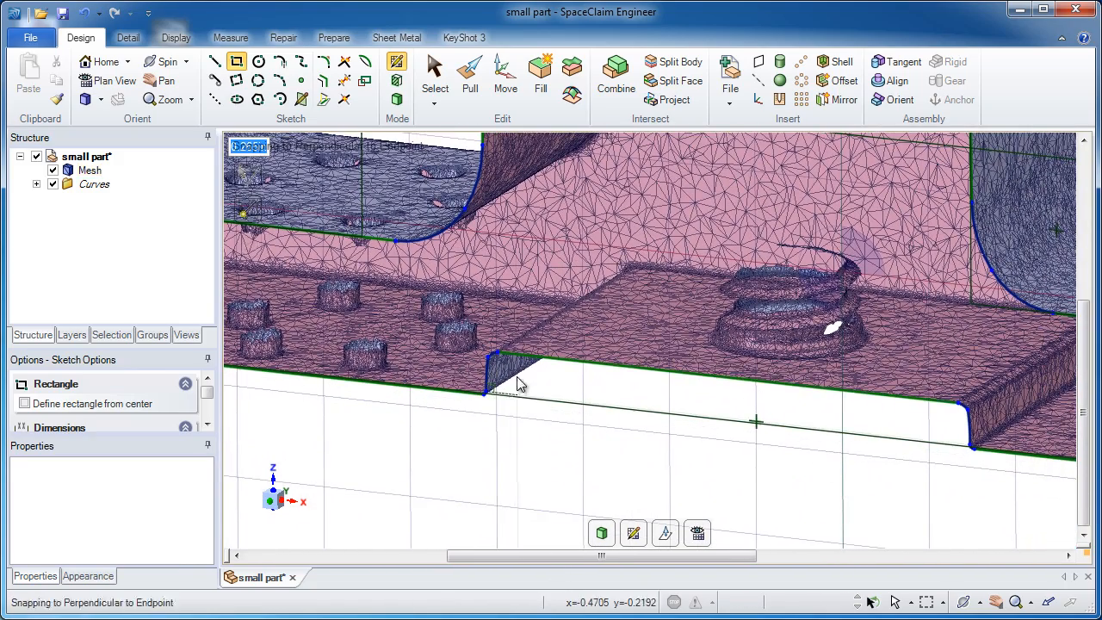
{"action": "left_click", "coordinate": [516, 352]}
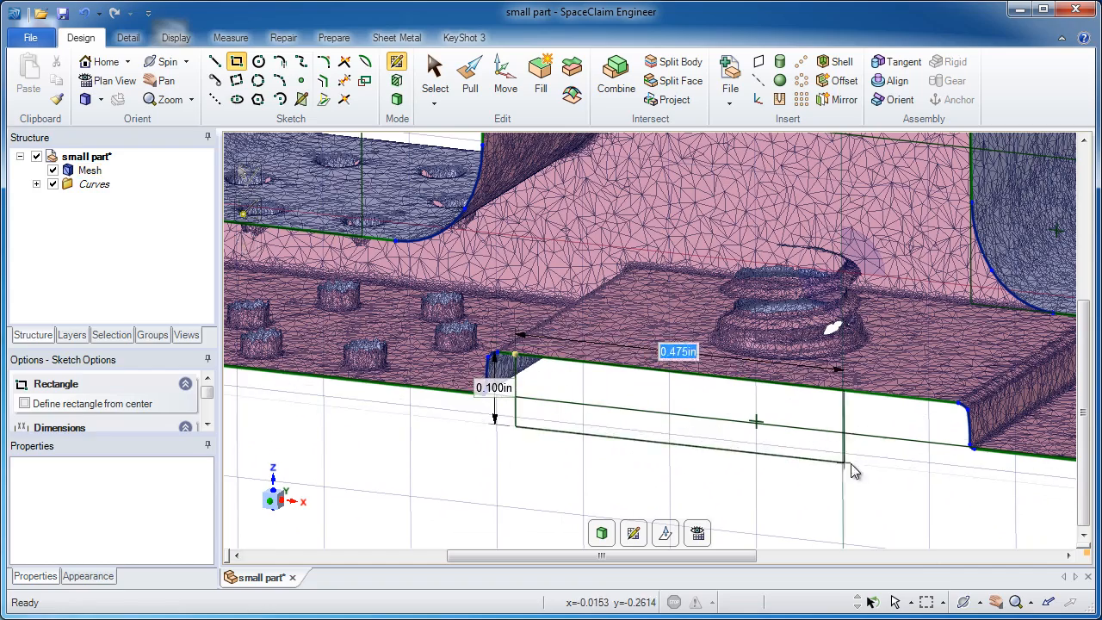
{"action": "key", "text": "Tab"}
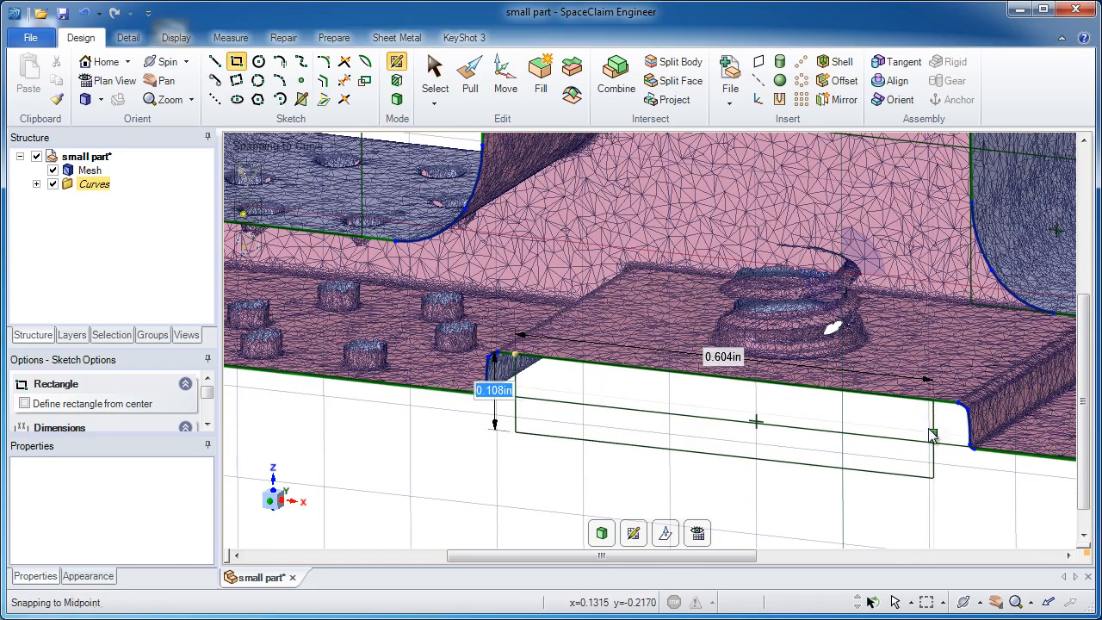
{"action": "scroll", "coordinate": [697, 390], "scroll_direction": "down", "scroll_amount": 2}
{"action": "scroll", "coordinate": [697, 390], "scroll_direction": "down", "scroll_amount": 5}
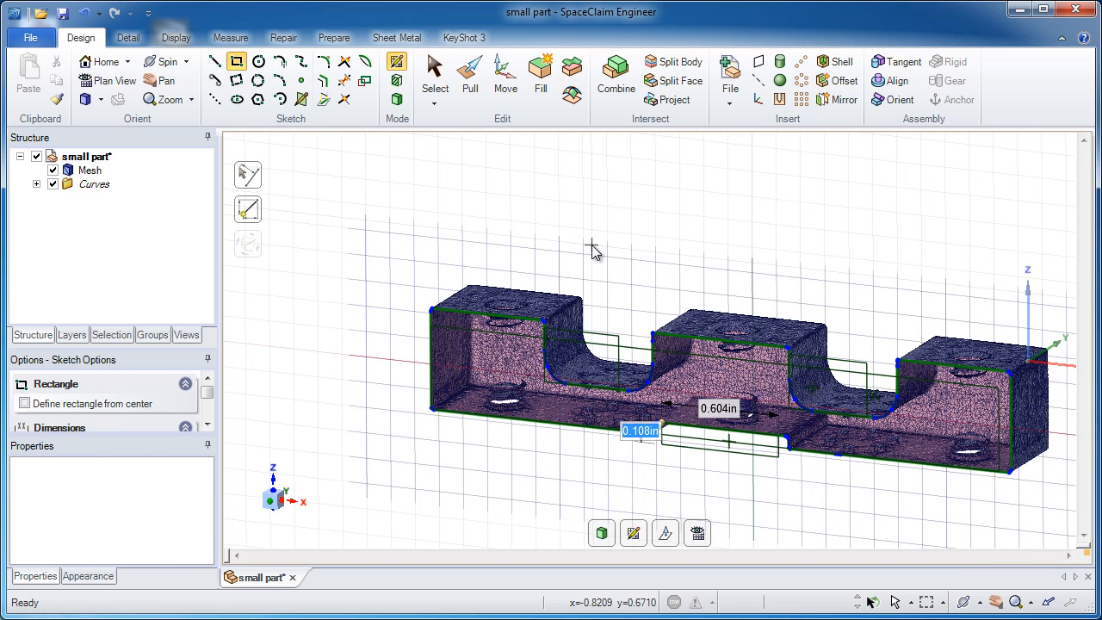
Step: Pull the long rectangle's main face about 0.320 in into a solid with the mesh hidden, and show the mesh again
{"action": "left_click", "coordinate": [466, 86]}
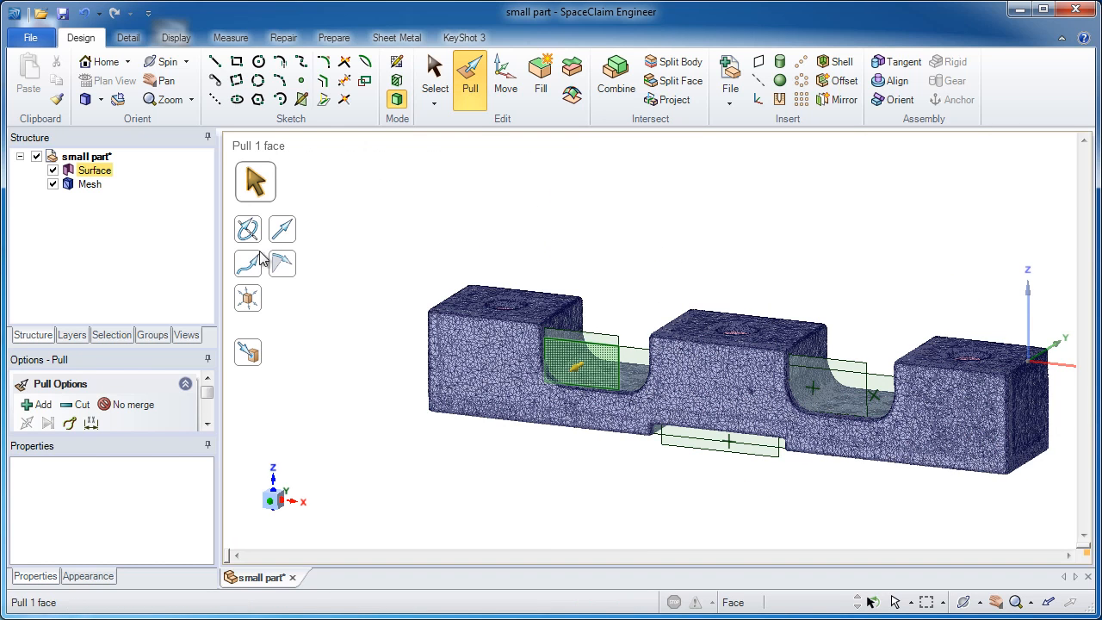
{"action": "left_click", "coordinate": [52, 185]}
{"action": "left_click", "coordinate": [647, 390]}
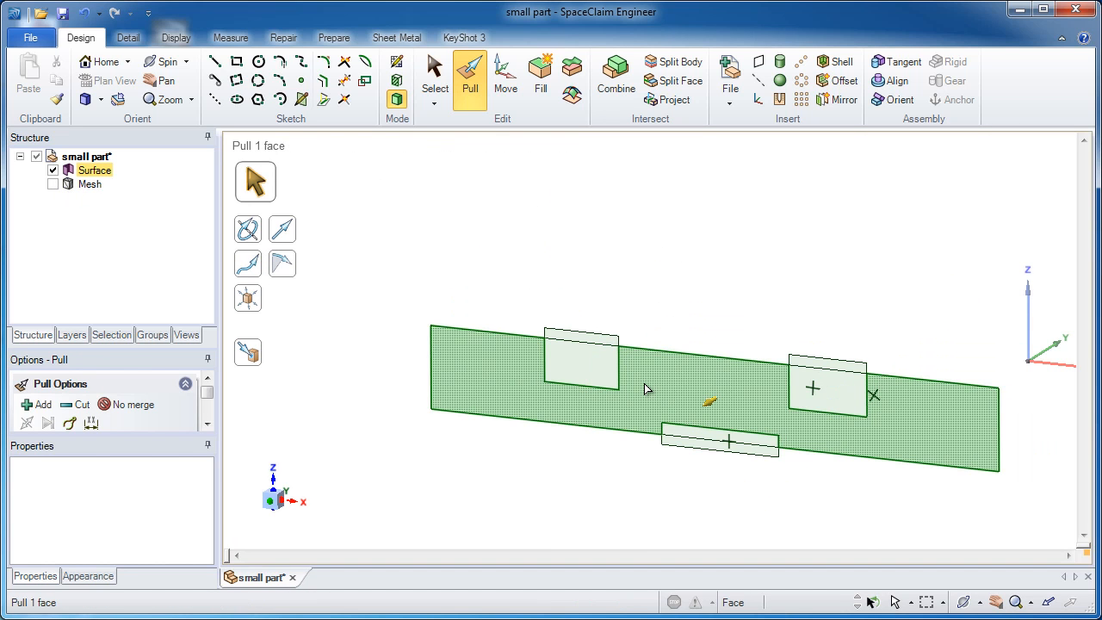
{"action": "left_click", "coordinate": [646, 388]}
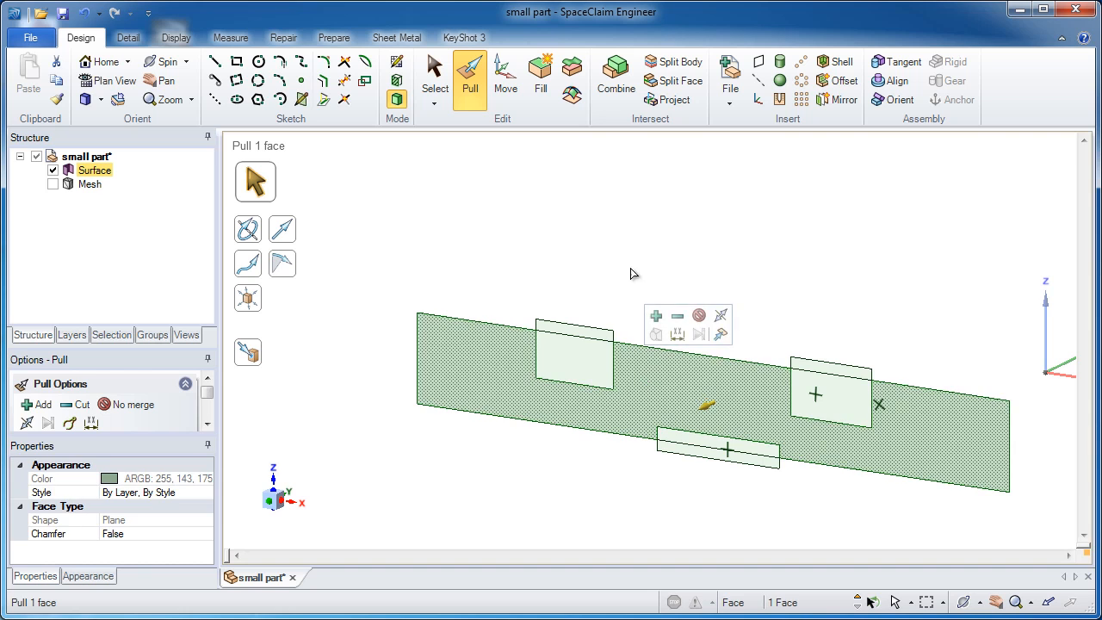
{"action": "left_click_drag", "start_coordinate": [622, 259], "coordinate": [654, 240]}
{"action": "left_click", "coordinate": [53, 198]}
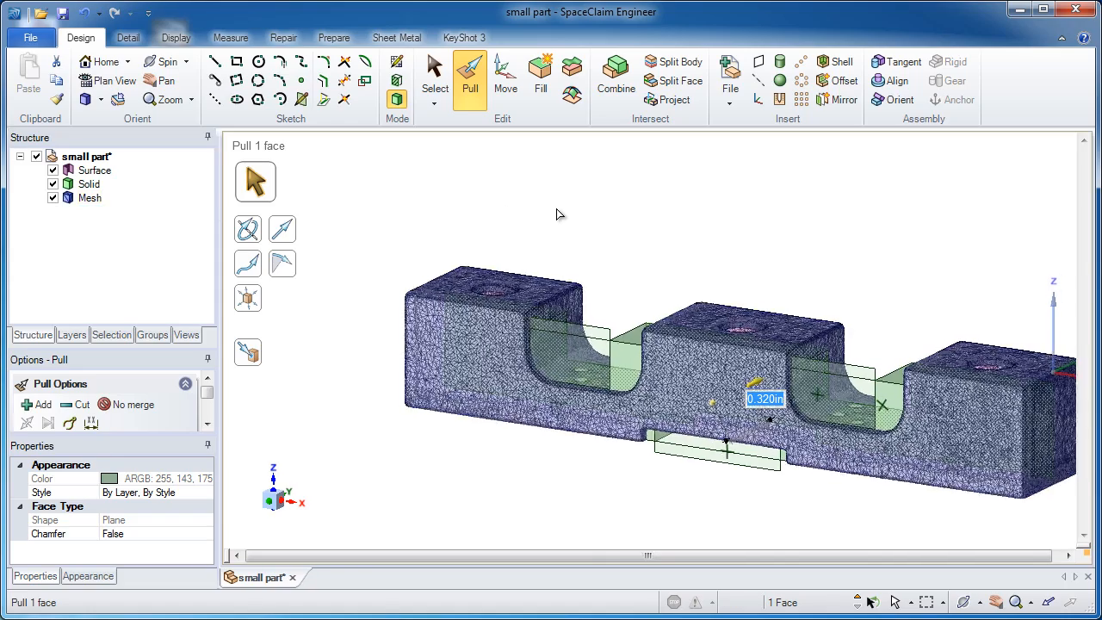
{"action": "scroll", "coordinate": [558, 208], "scroll_direction": "up", "scroll_amount": 2}
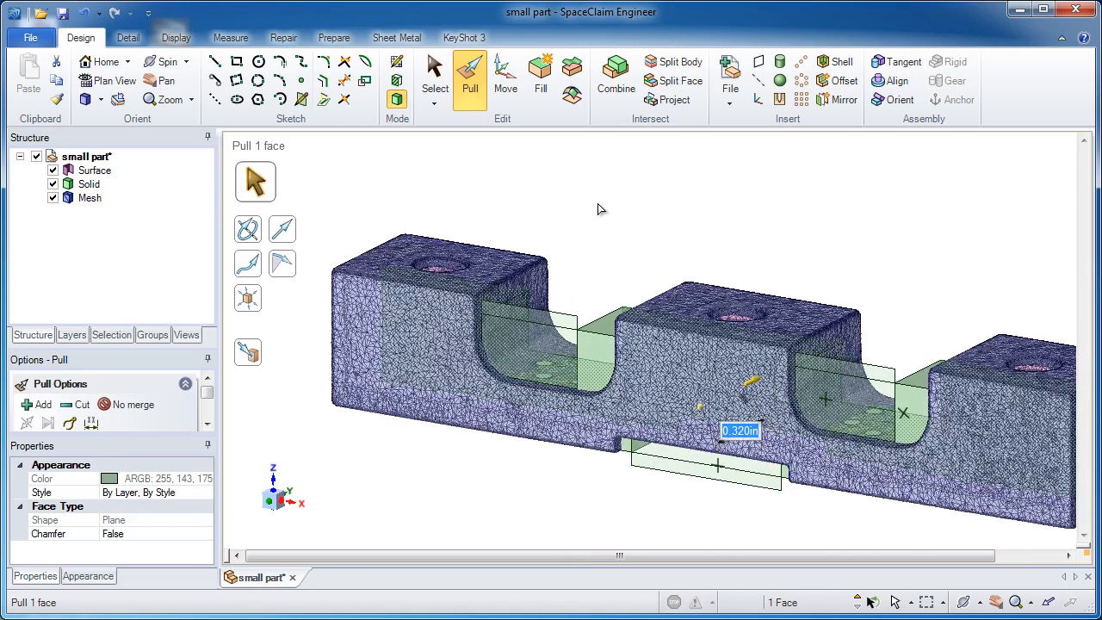
Step: Delete the leftover surface body and pull the middle block's face beside the left notch up to the scanned mesh wall
{"action": "right_click", "coordinate": [93, 172]}
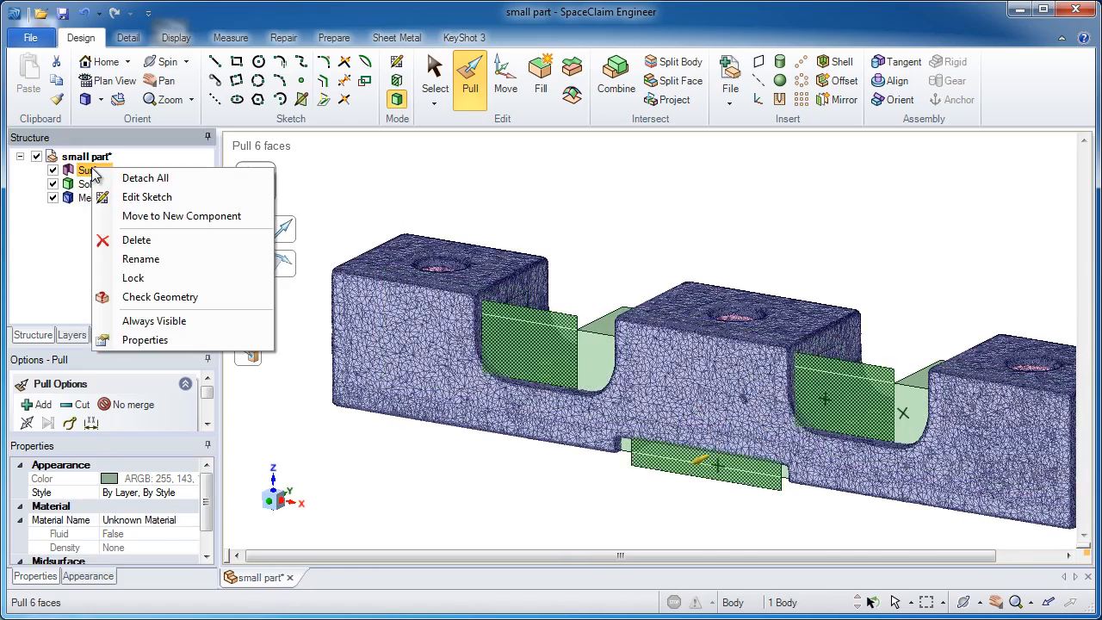
{"action": "left_click", "coordinate": [155, 242]}
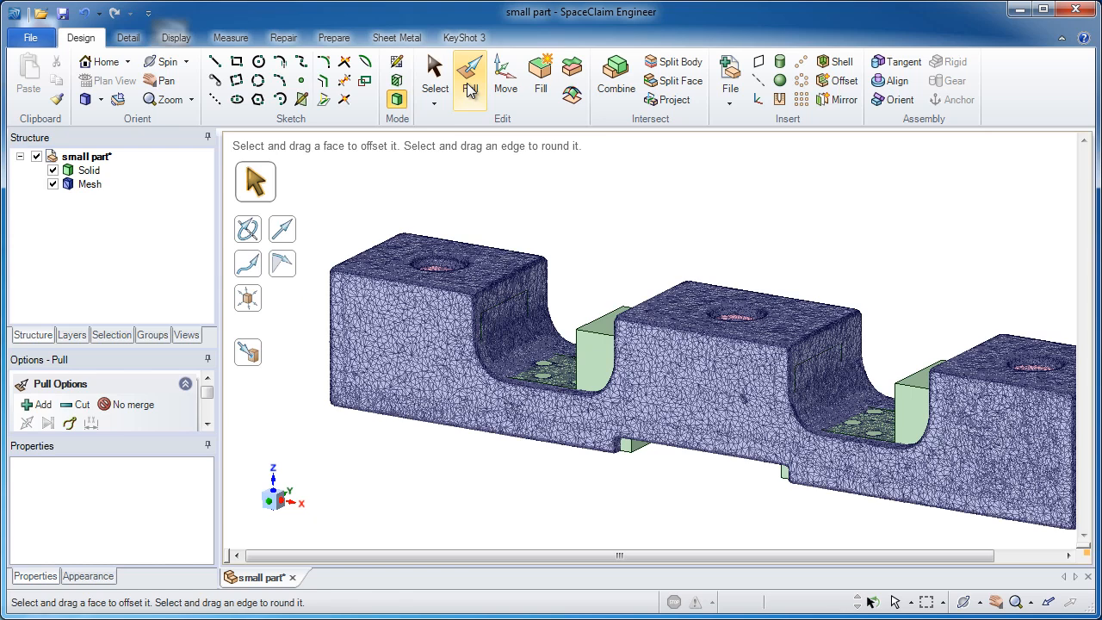
{"action": "left_click", "coordinate": [255, 364]}
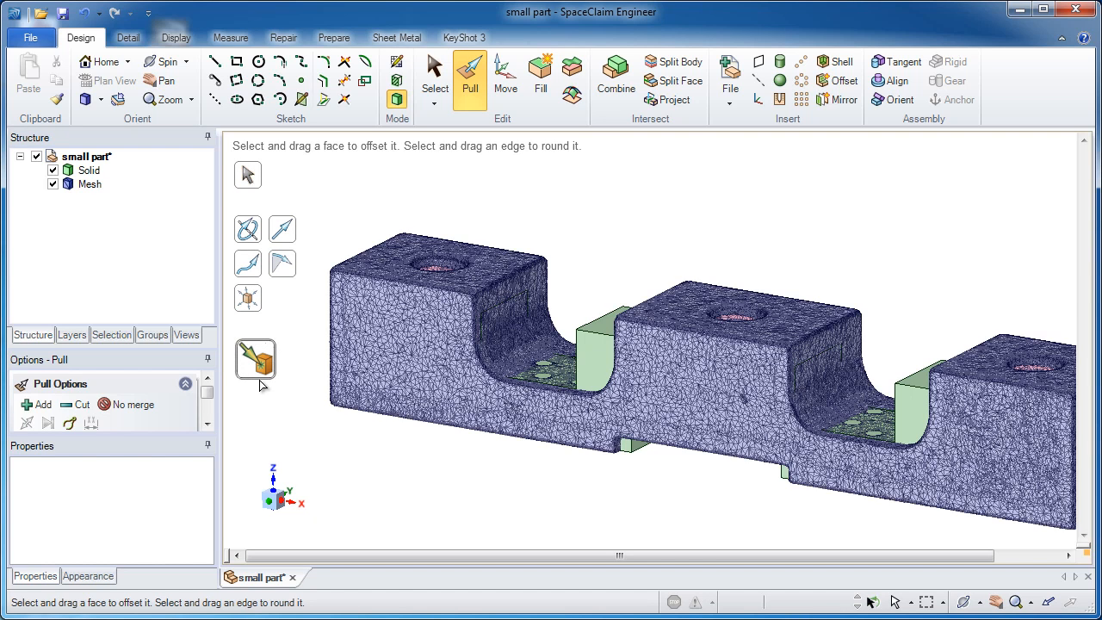
{"action": "middle_click_drag", "start_coordinate": [403, 346], "coordinate": [423, 373]}
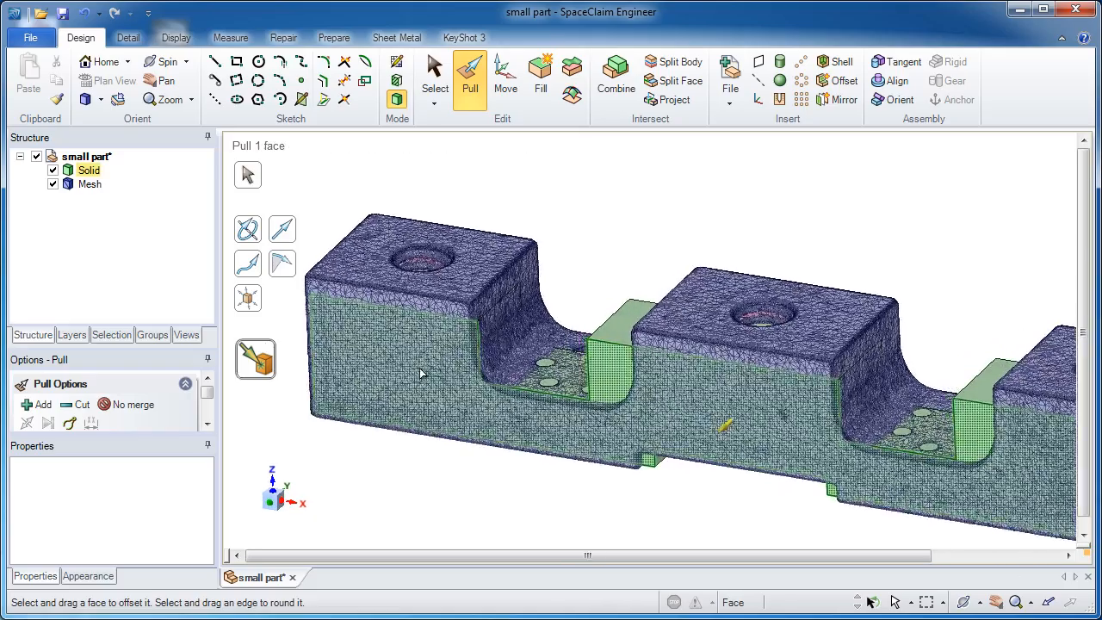
{"action": "middle_click_drag", "start_coordinate": [583, 350], "coordinate": [713, 296]}
{"action": "left_click", "coordinate": [654, 330]}
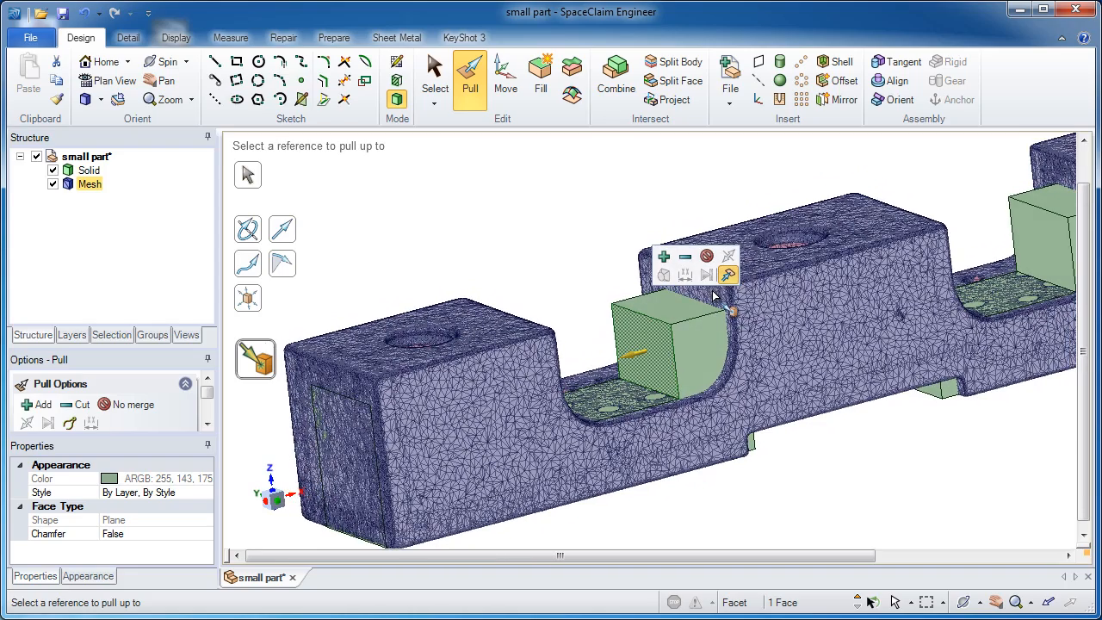
{"action": "left_click", "coordinate": [713, 297]}
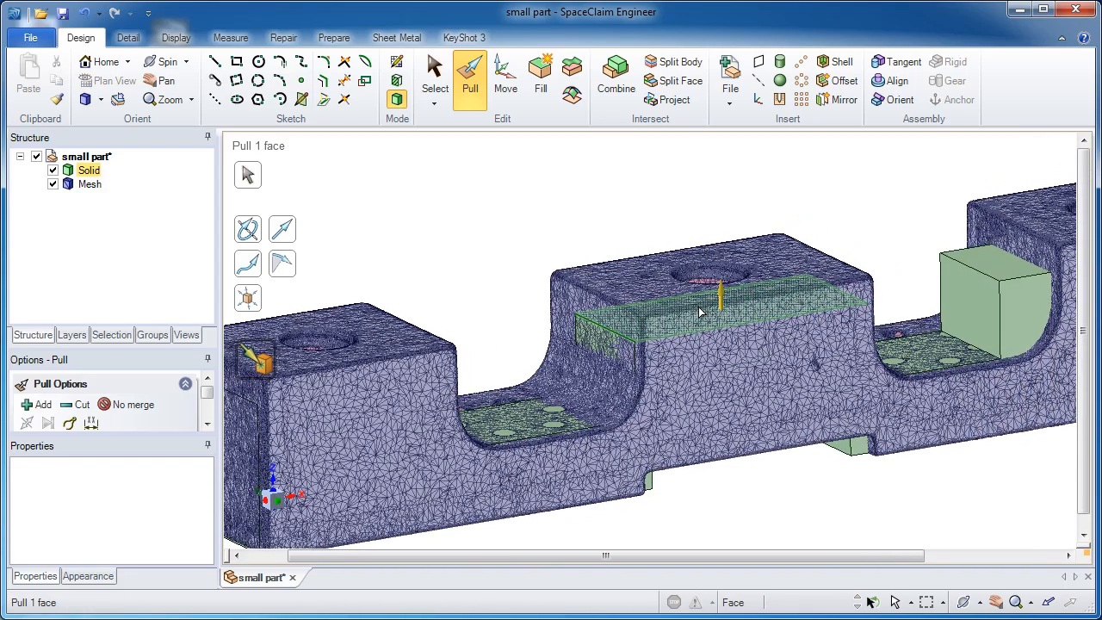
Step: Pull the middle block's top face and the right block's notch-side face up to the corresponding mesh faces
{"action": "left_click", "coordinate": [700, 312]}
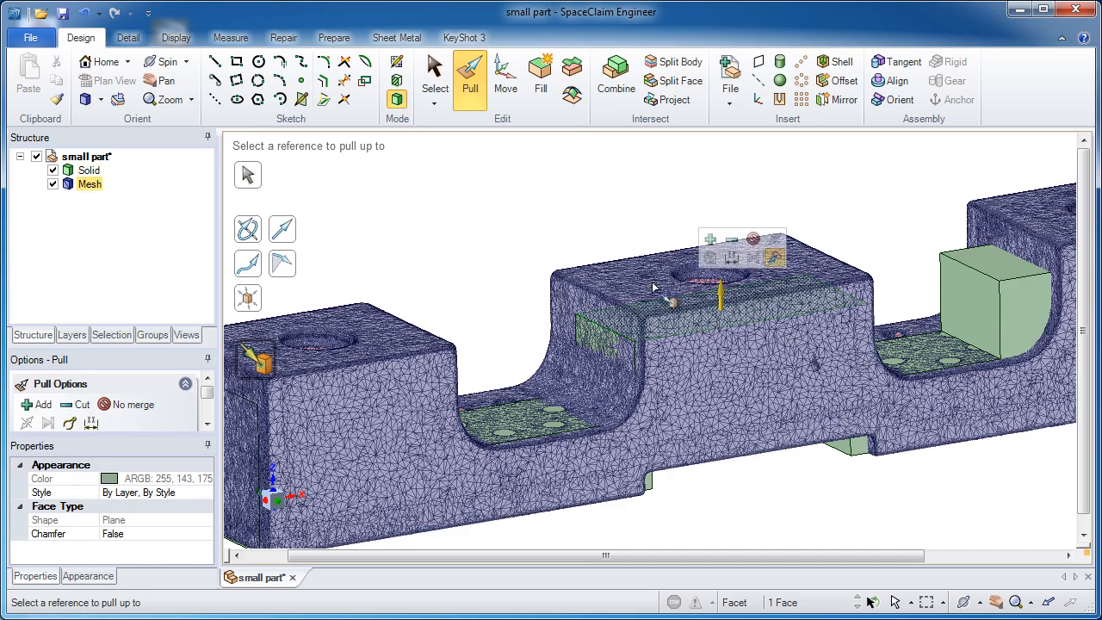
{"action": "left_click", "coordinate": [732, 259]}
{"action": "middle_click_drag", "start_coordinate": [777, 292], "coordinate": [505, 343], "text": "shift"}
{"action": "left_click", "coordinate": [714, 351]}
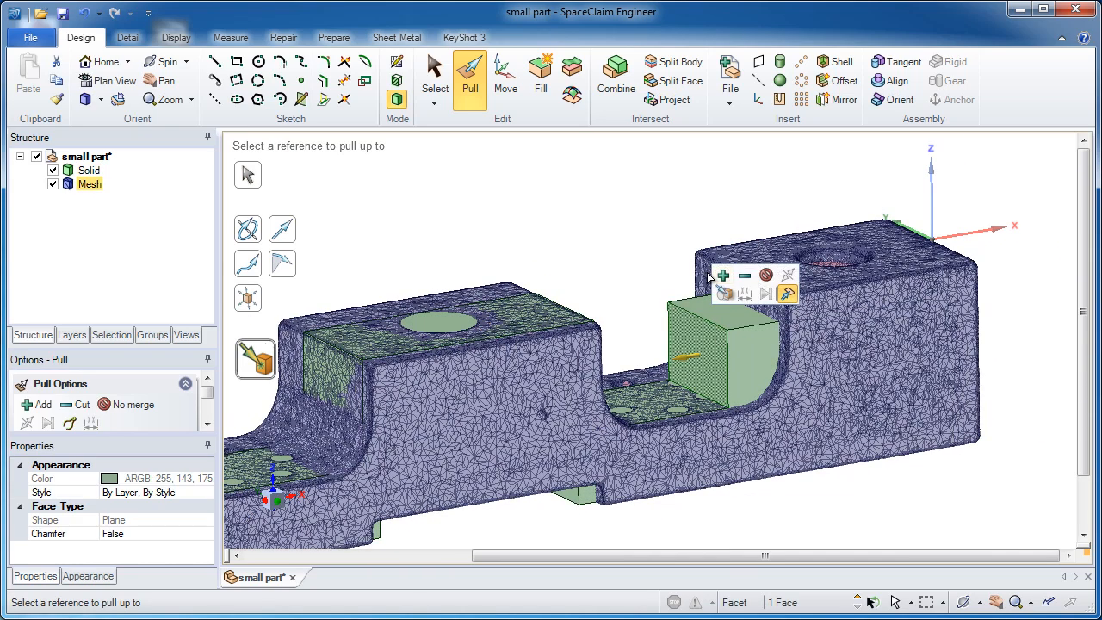
{"action": "left_click", "coordinate": [710, 275]}
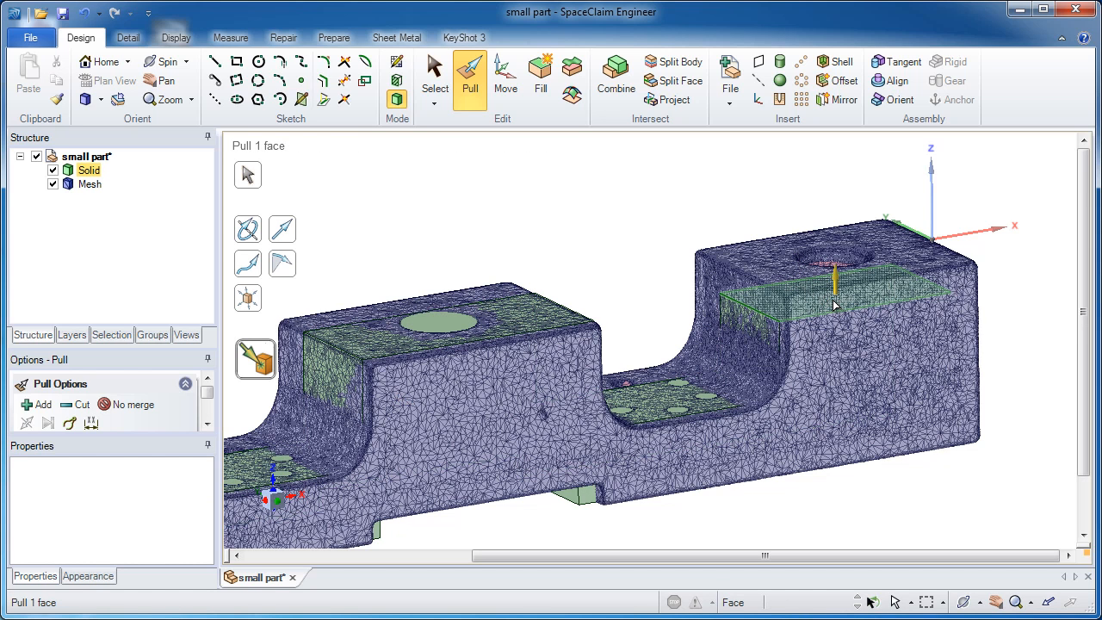
Step: Pull the right block's top face and the solid's long front face up to the mesh
{"action": "left_click", "coordinate": [834, 305]}
{"action": "key", "text": "u"}
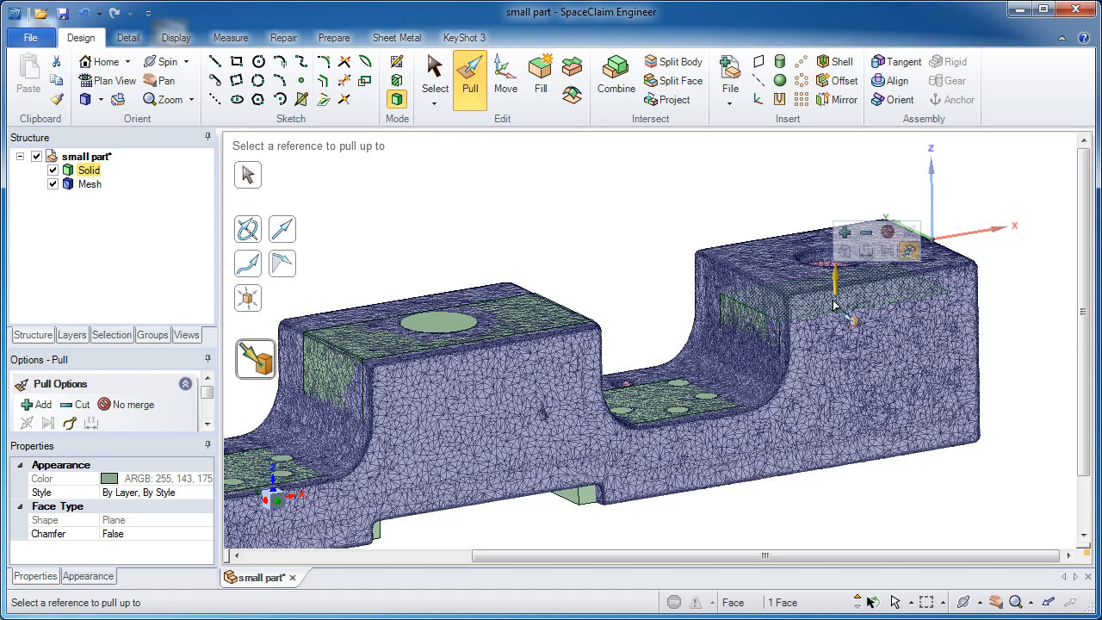
{"action": "left_click", "coordinate": [774, 260]}
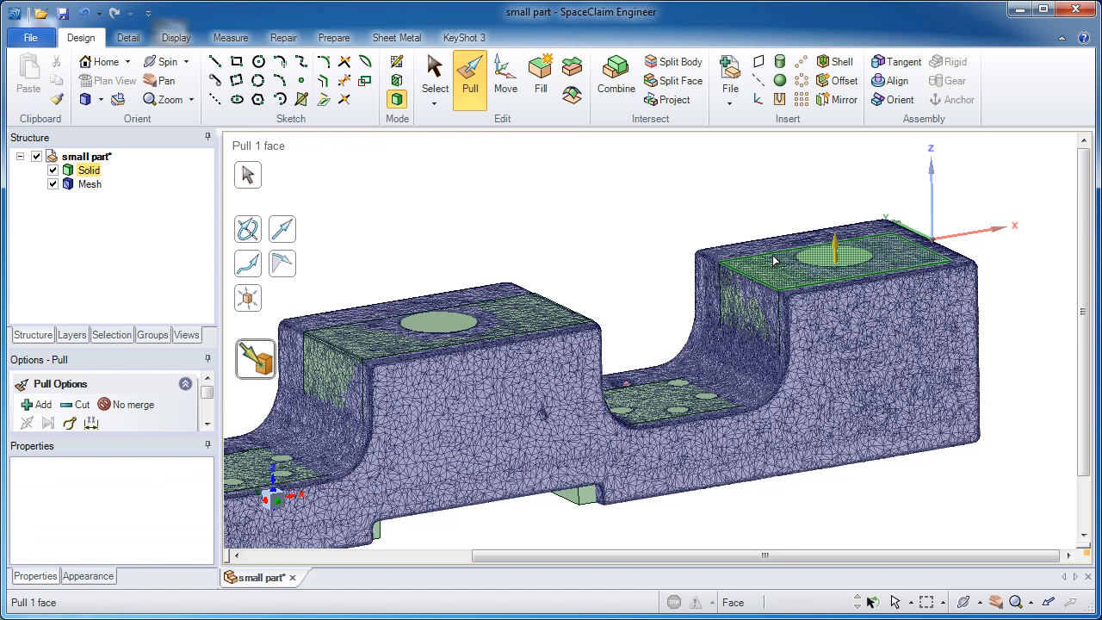
{"action": "left_click", "coordinate": [848, 355]}
{"action": "key", "text": "u"}
{"action": "left_click", "coordinate": [970, 361]}
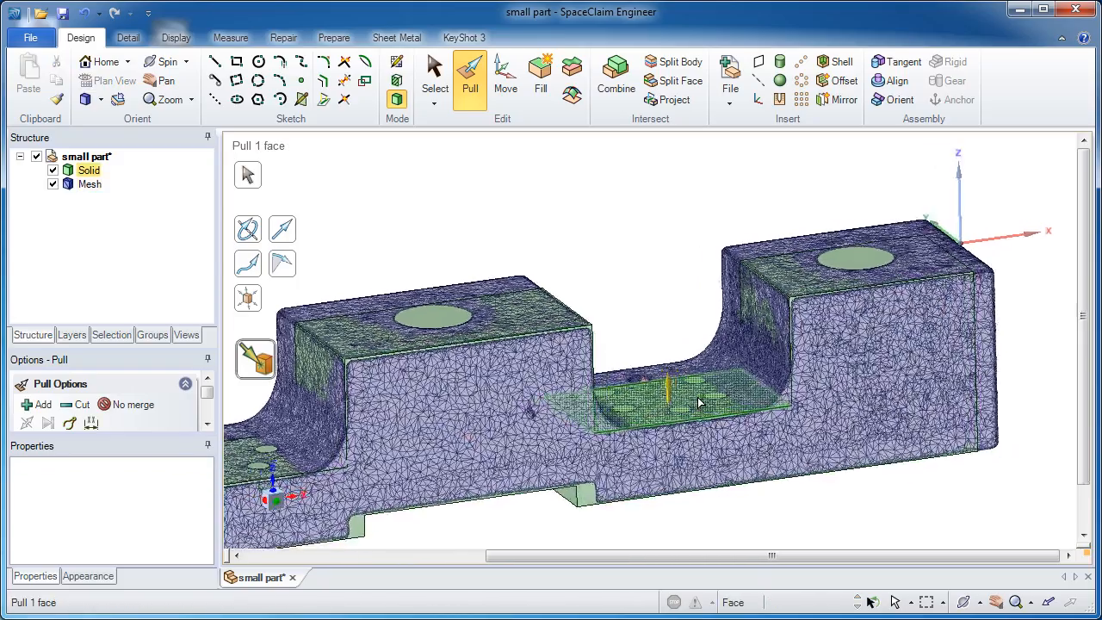
Step: Pull the left block's top face and the solid's long back face up to the mesh
{"action": "middle_click_drag", "start_coordinate": [559, 405], "coordinate": [472, 366]}
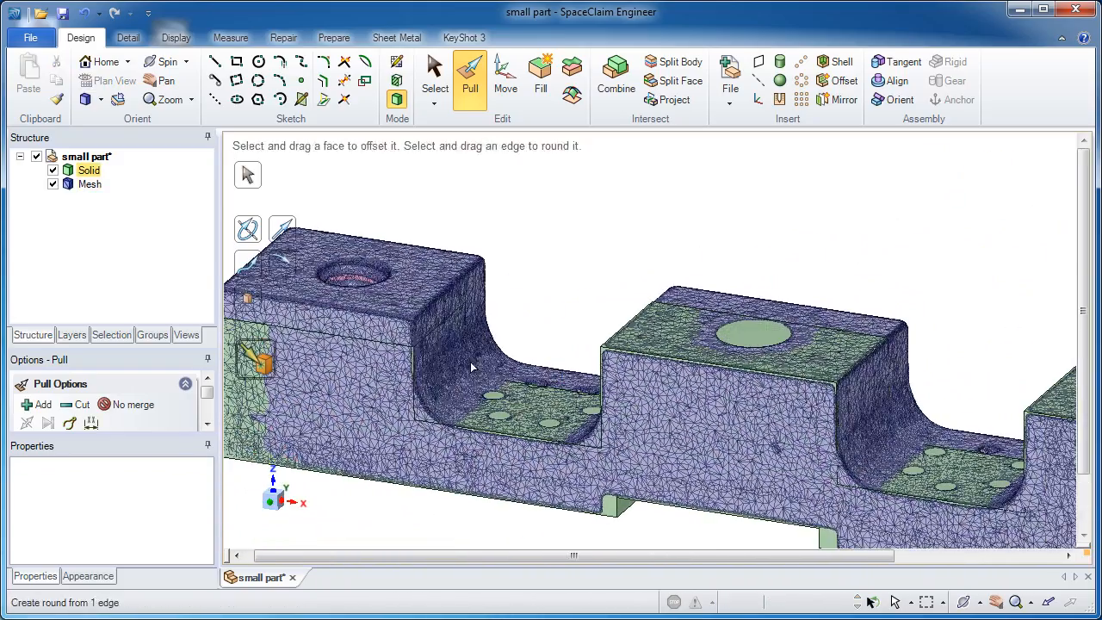
{"action": "left_click", "coordinate": [428, 325]}
{"action": "key", "text": "u"}
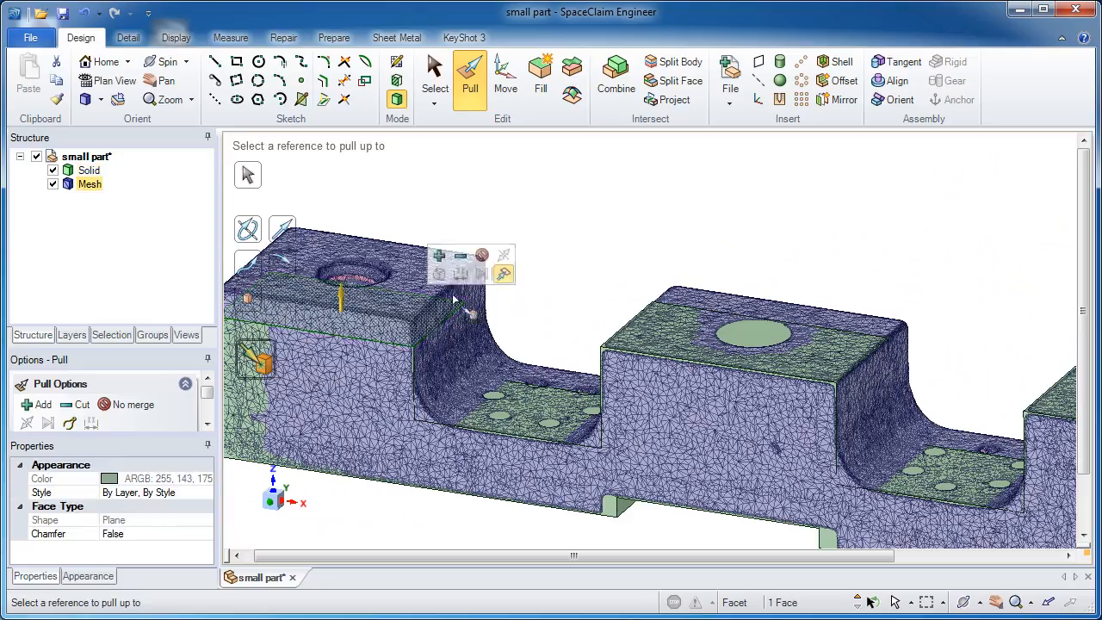
{"action": "left_click", "coordinate": [416, 270]}
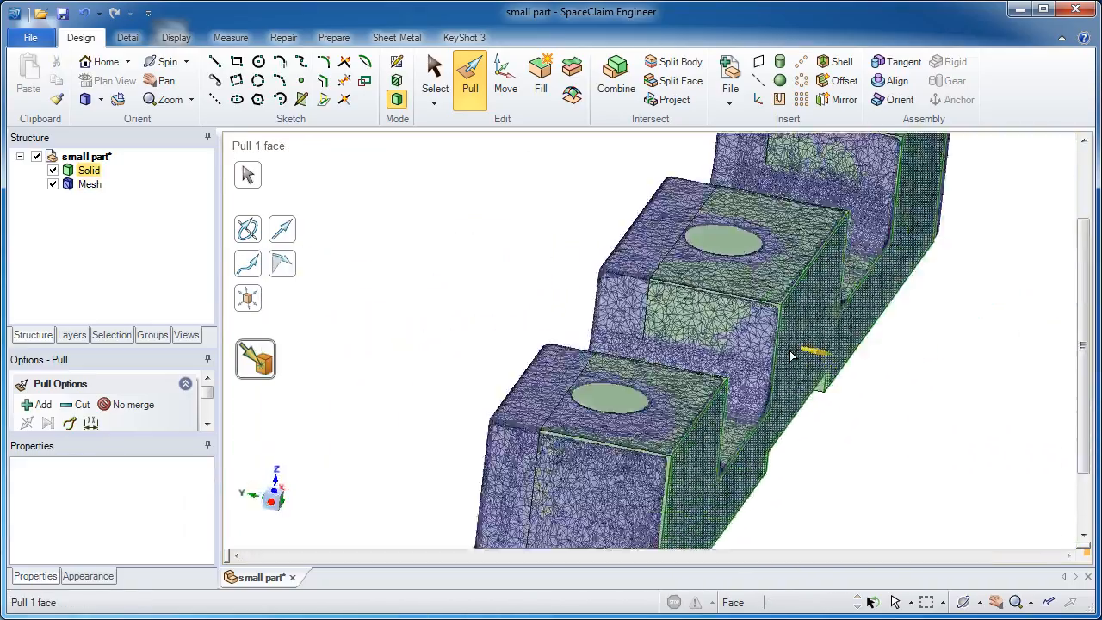
{"action": "left_click", "coordinate": [652, 324]}
{"action": "key", "text": "u"}
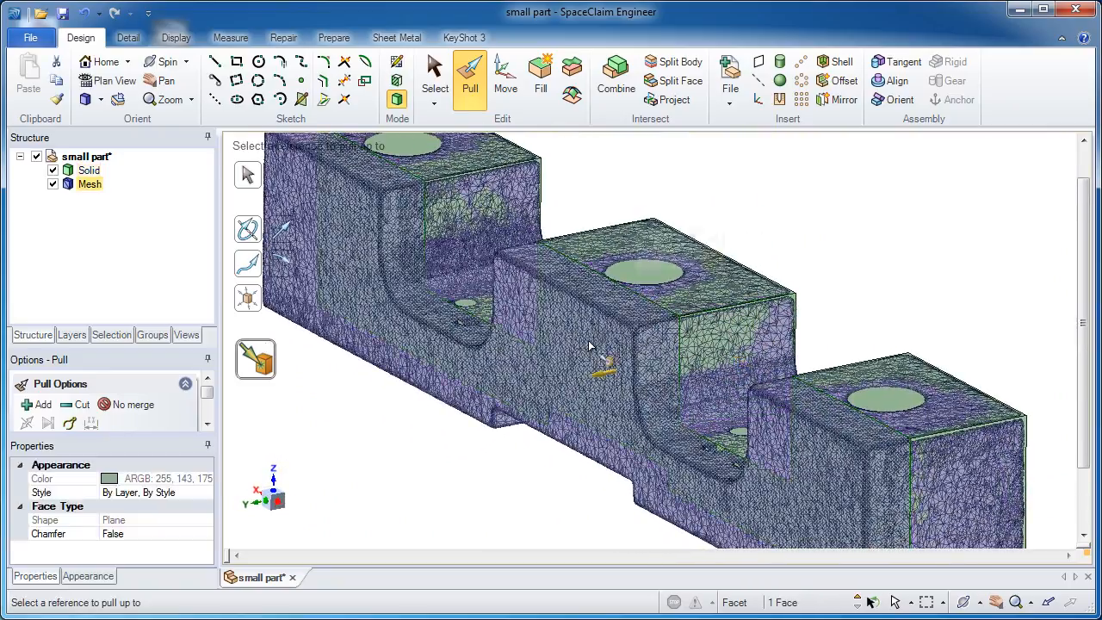
{"action": "left_click", "coordinate": [520, 325]}
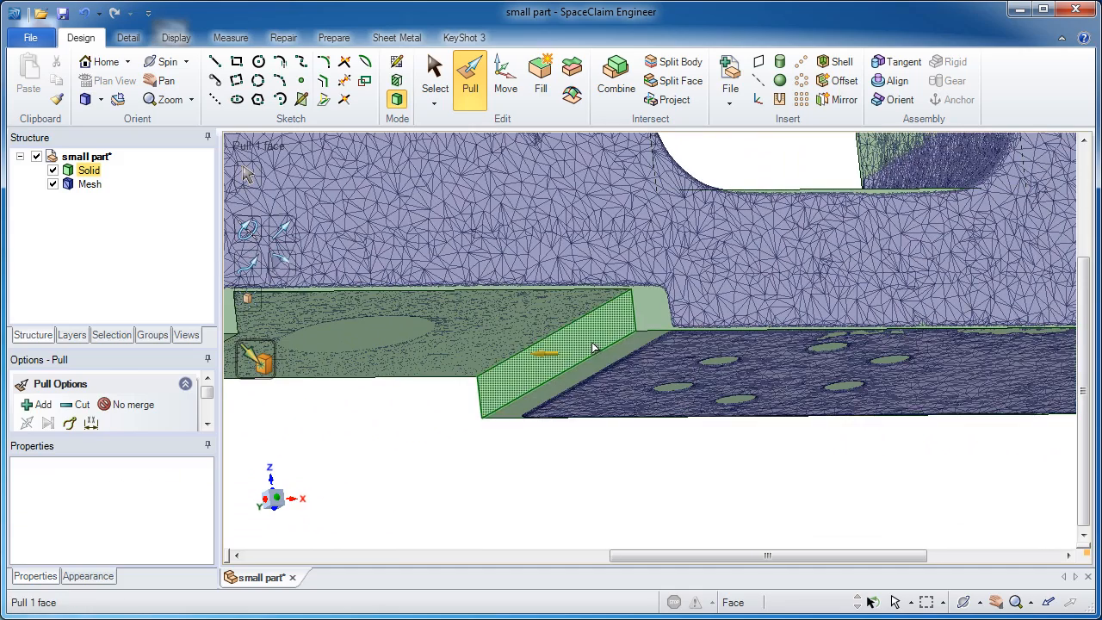
Step: Pull both end walls of the shallow recess on the underside up to the mesh
{"action": "left_click", "coordinate": [603, 349]}
{"action": "key", "text": "u"}
{"action": "left_click", "coordinate": [629, 351]}
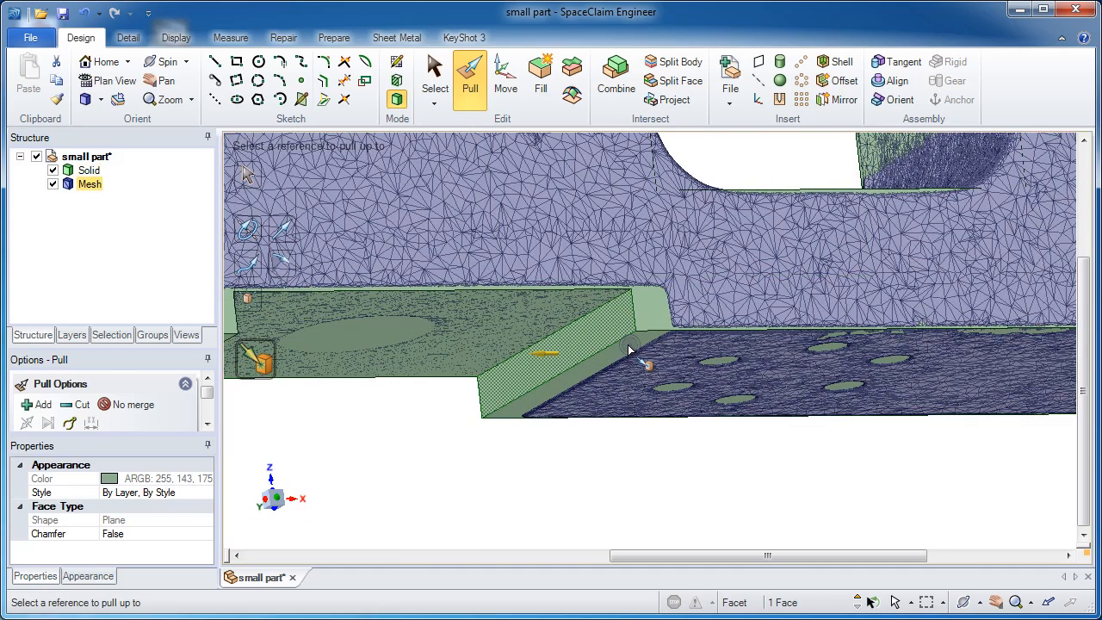
{"action": "left_click", "coordinate": [629, 351]}
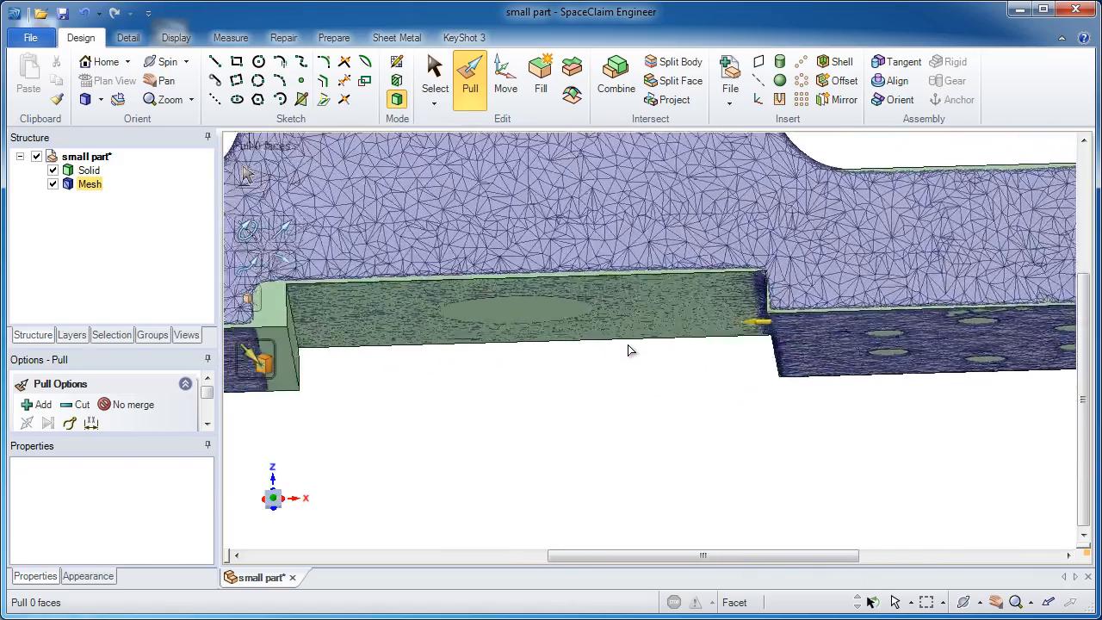
{"action": "left_click", "coordinate": [421, 365]}
{"action": "left_click", "coordinate": [377, 370]}
{"action": "key", "text": "u"}
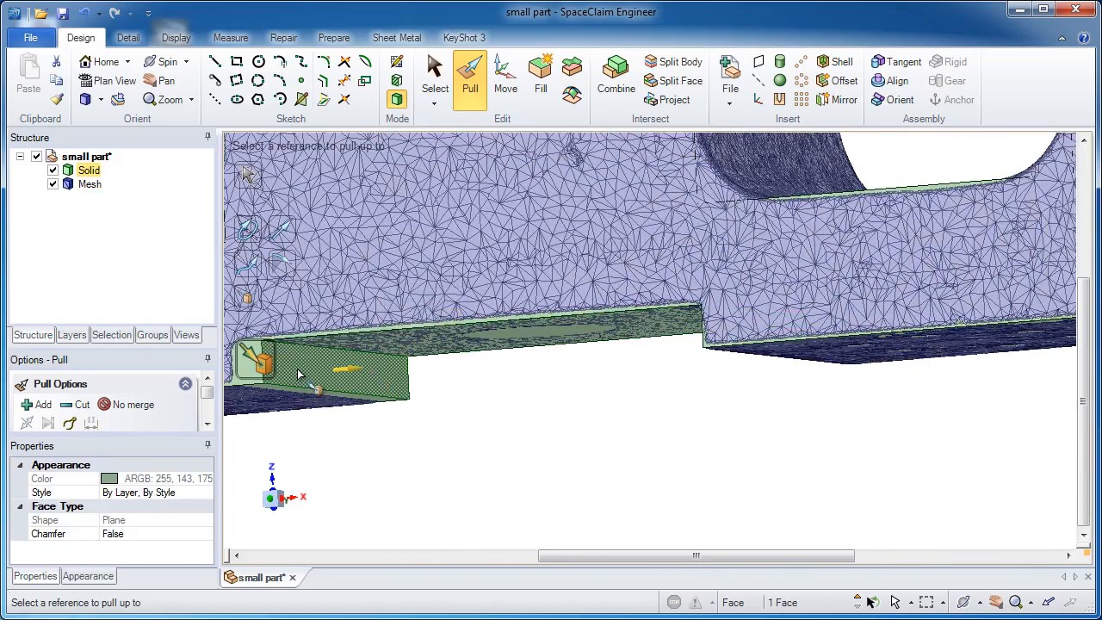
{"action": "left_click", "coordinate": [302, 373]}
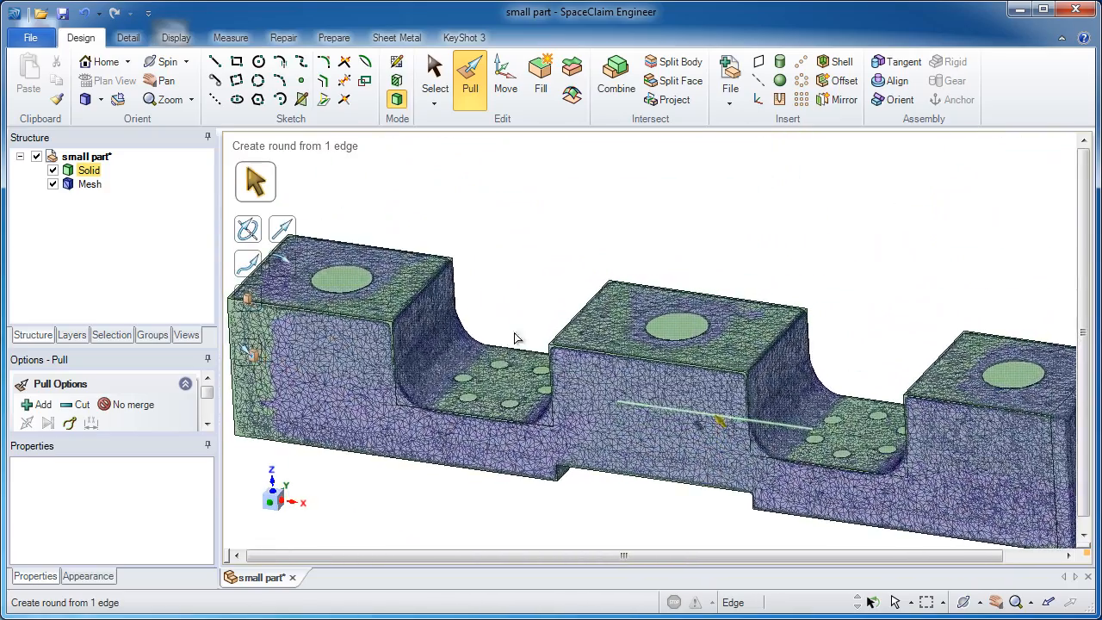
Step: Pull the middle block's top face up to the level of the left block's top face
{"action": "left_click", "coordinate": [435, 74]}
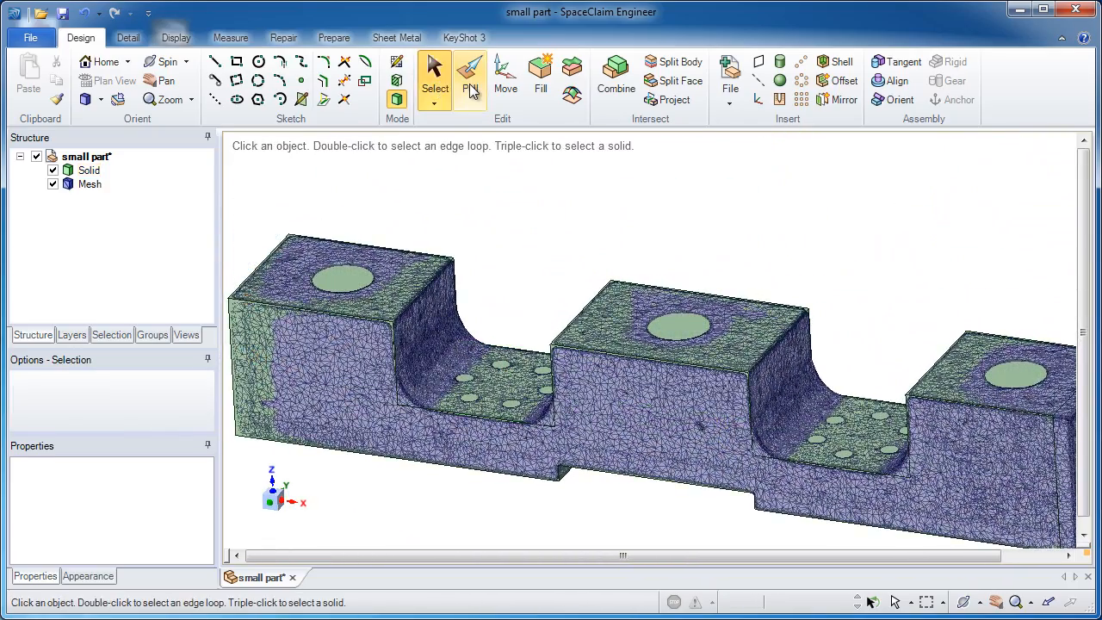
{"action": "left_click", "coordinate": [470, 82]}
{"action": "left_click", "coordinate": [694, 333]}
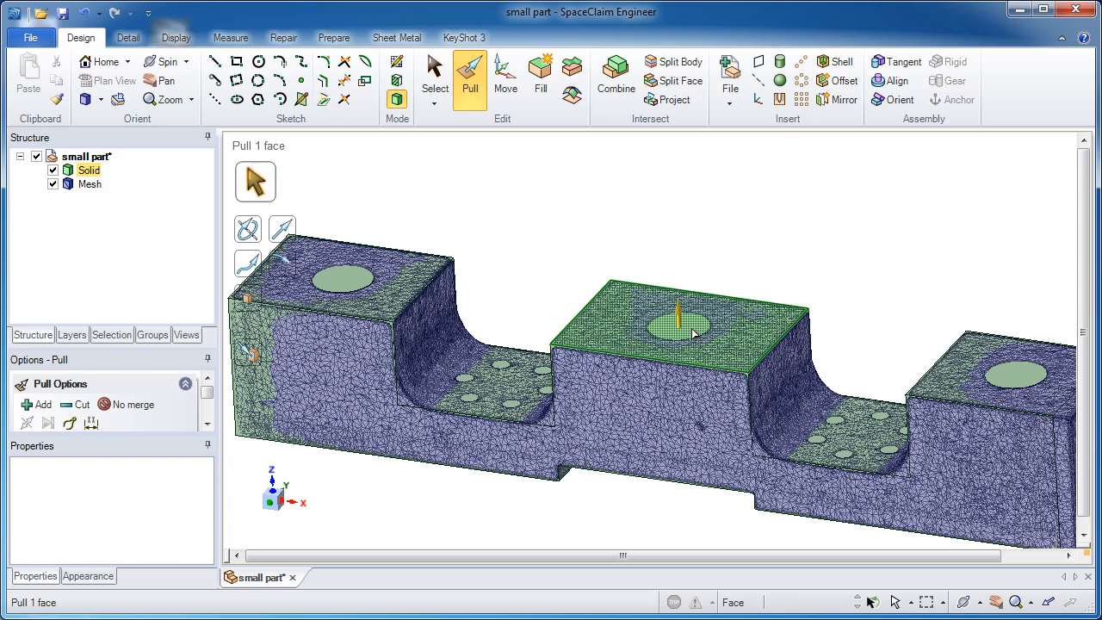
{"action": "left_click", "coordinate": [765, 280]}
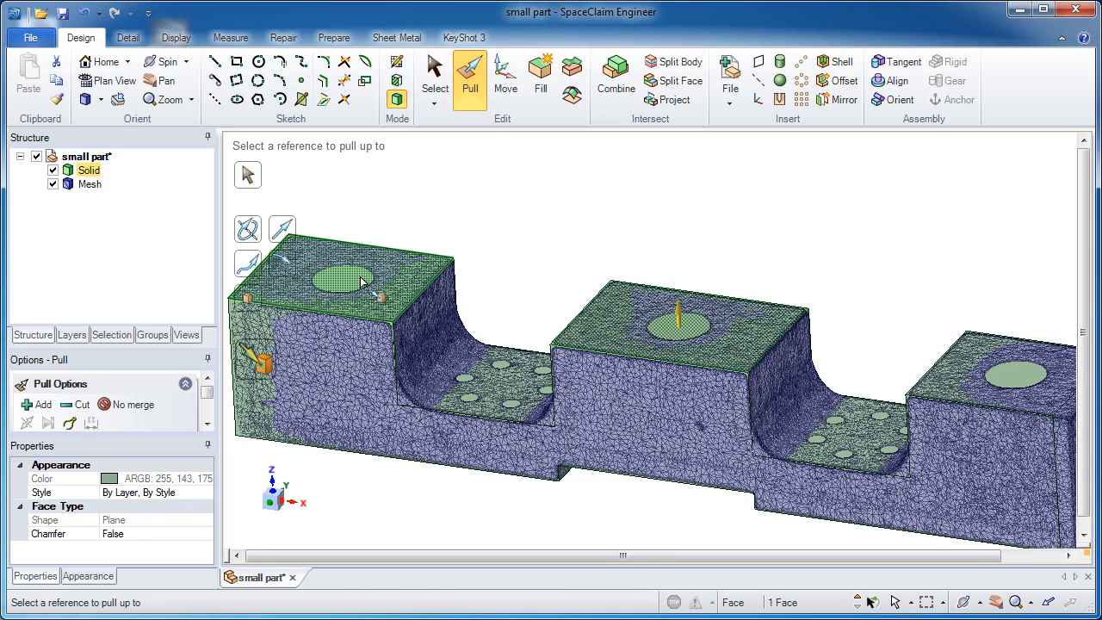
{"action": "left_click", "coordinate": [361, 283]}
{"action": "left_click", "coordinate": [891, 305]}
Step: Pull the right block's top face up to the level of the left block's top face
{"action": "left_click", "coordinate": [995, 380]}
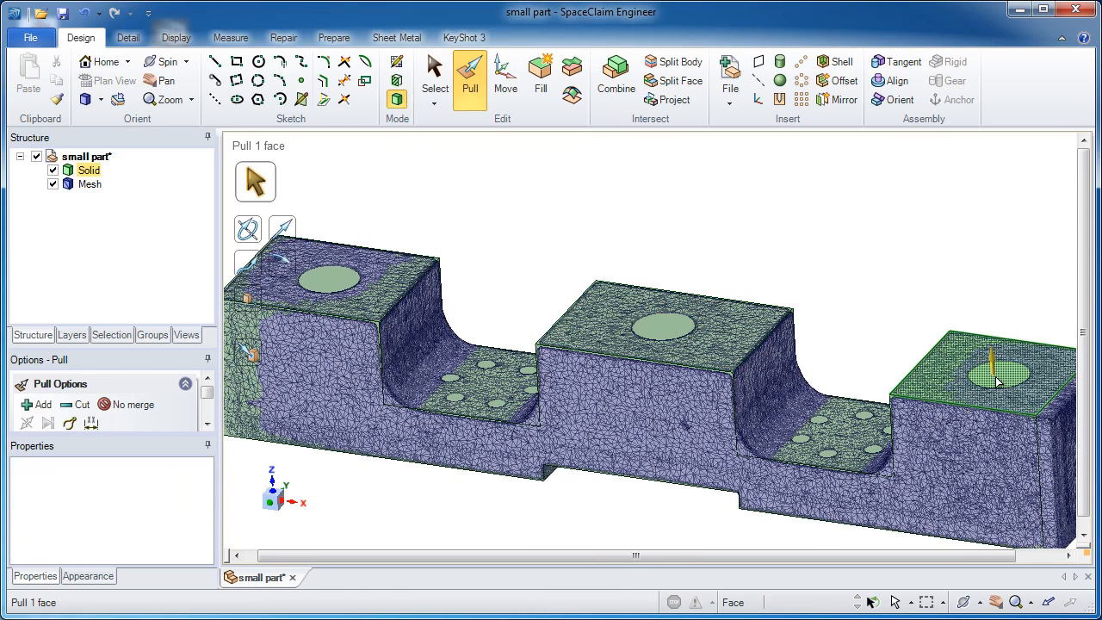
{"action": "left_click", "coordinate": [996, 381]}
{"action": "left_click", "coordinate": [1072, 327]}
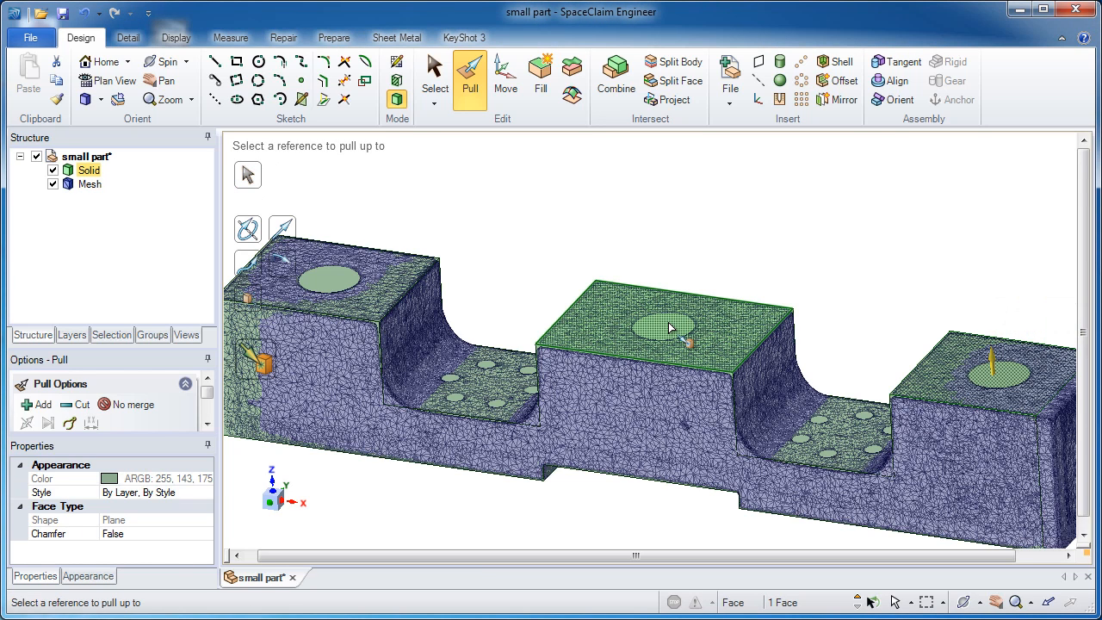
{"action": "left_click", "coordinate": [598, 259]}
{"action": "left_click", "coordinate": [371, 286]}
{"action": "left_click", "coordinate": [942, 384]}
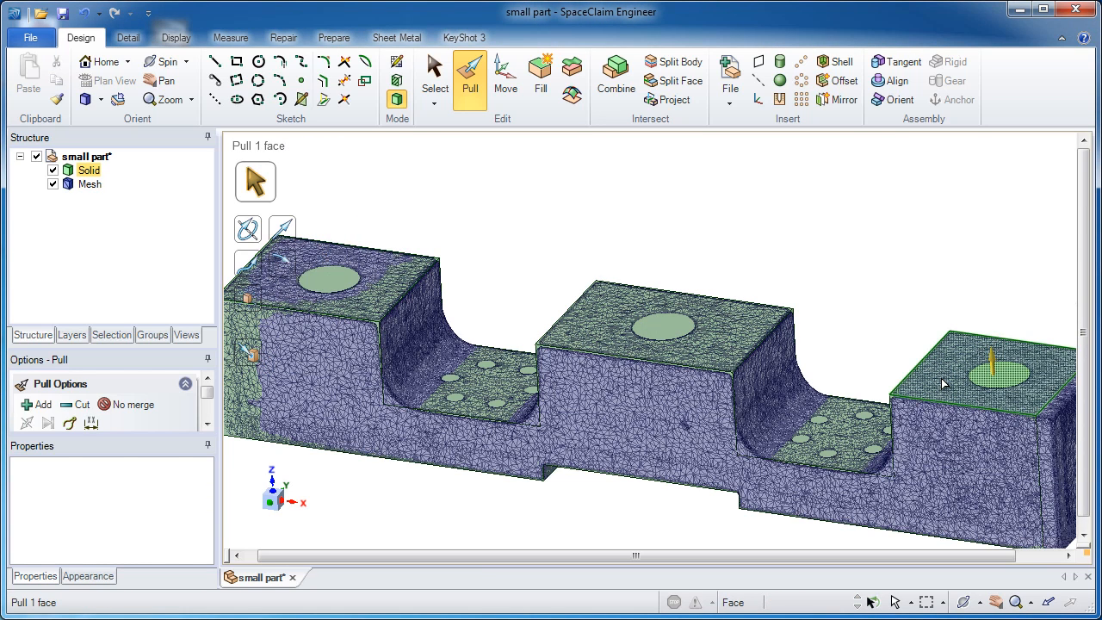
{"action": "left_click", "coordinate": [558, 254]}
{"action": "right_click_drag", "start_coordinate": [556, 256], "coordinate": [542, 203]}
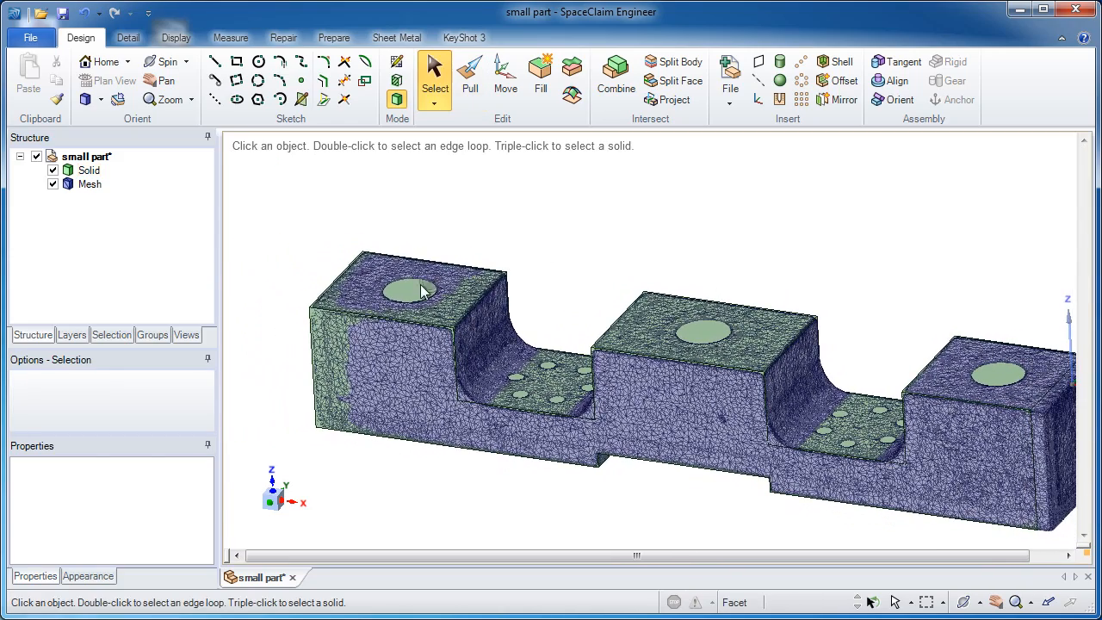
Step: Start a sketch on the left block's top face and rotate the sketch plane 90° about the X axis through the hole
{"action": "left_click", "coordinate": [419, 292]}
{"action": "left_click", "coordinate": [420, 292]}
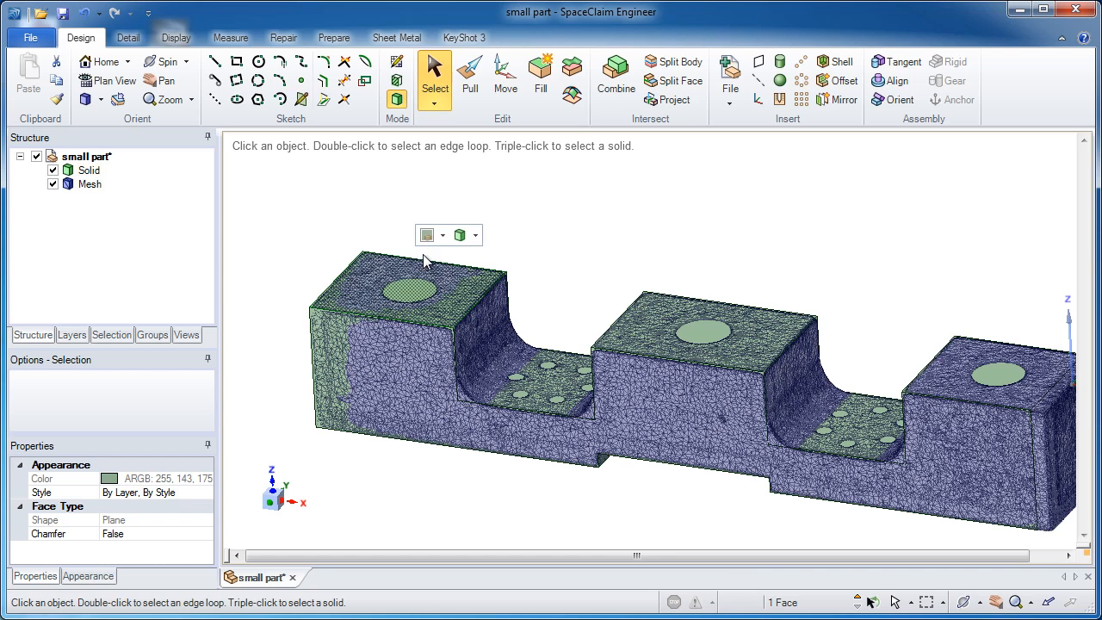
{"action": "left_click", "coordinate": [396, 66]}
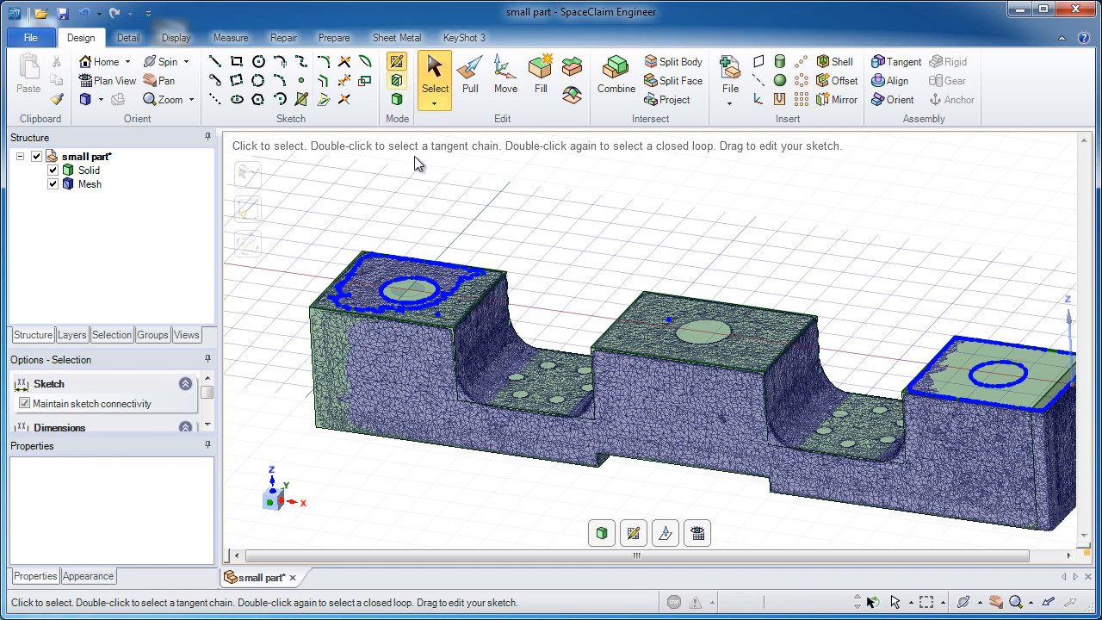
{"action": "left_click", "coordinate": [666, 541]}
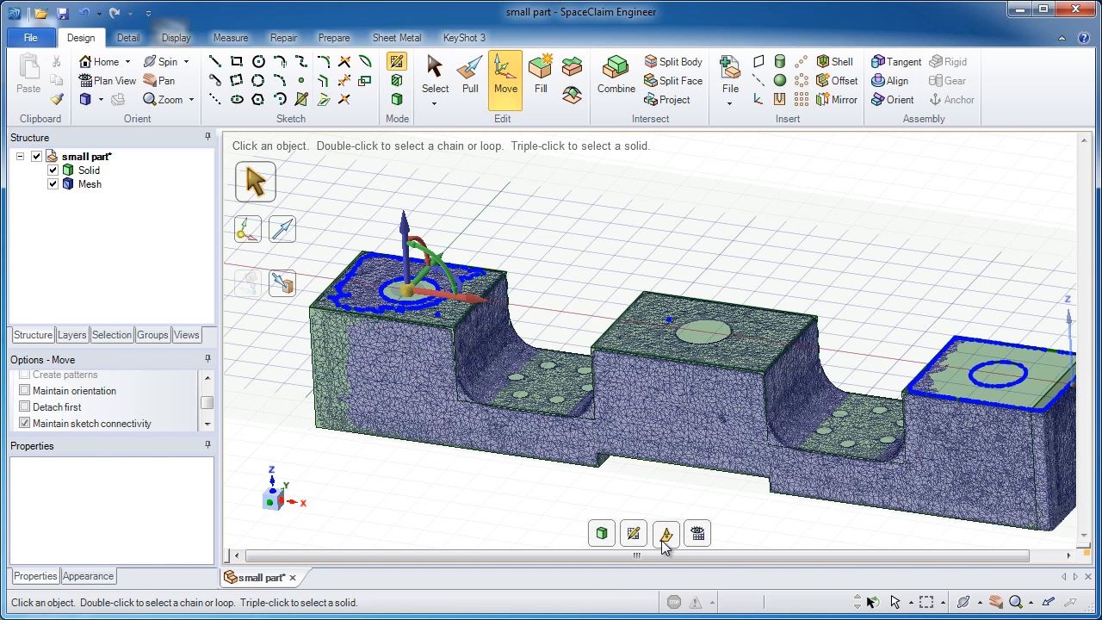
{"action": "left_click", "coordinate": [425, 240]}
{"action": "type", "text": "90"}
{"action": "key", "text": "Return"}
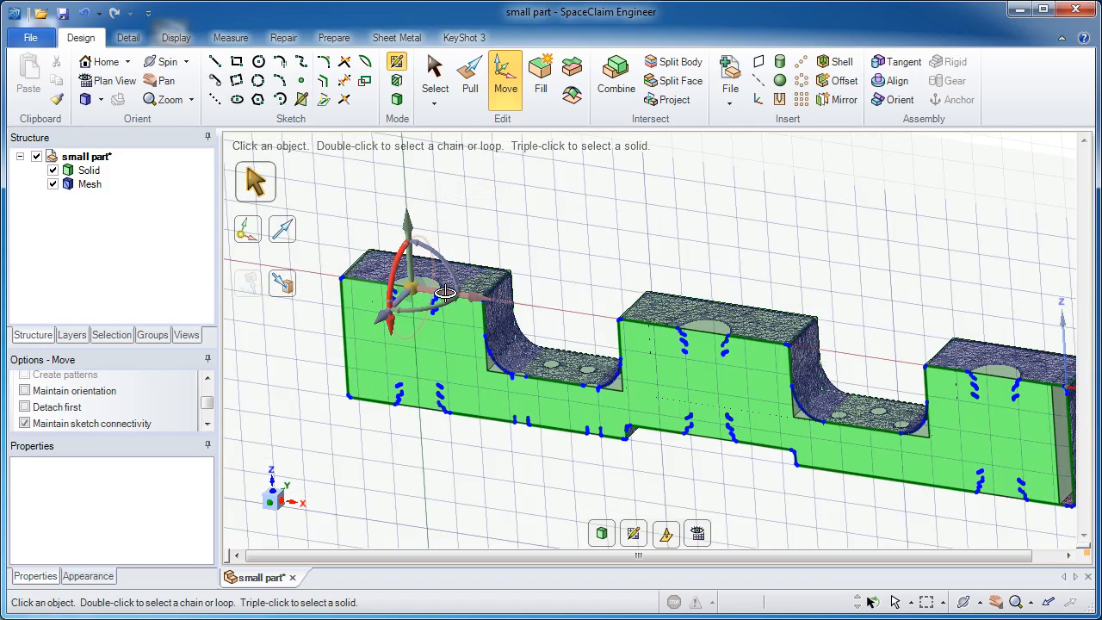
Step: Face the sketch plane straight on, close up on the cross-section of the left block's hole
{"action": "middle_click_drag", "start_coordinate": [439, 286], "coordinate": [496, 270]}
{"action": "middle_click_drag", "start_coordinate": [434, 307], "coordinate": [433, 408], "text": "ctrl"}
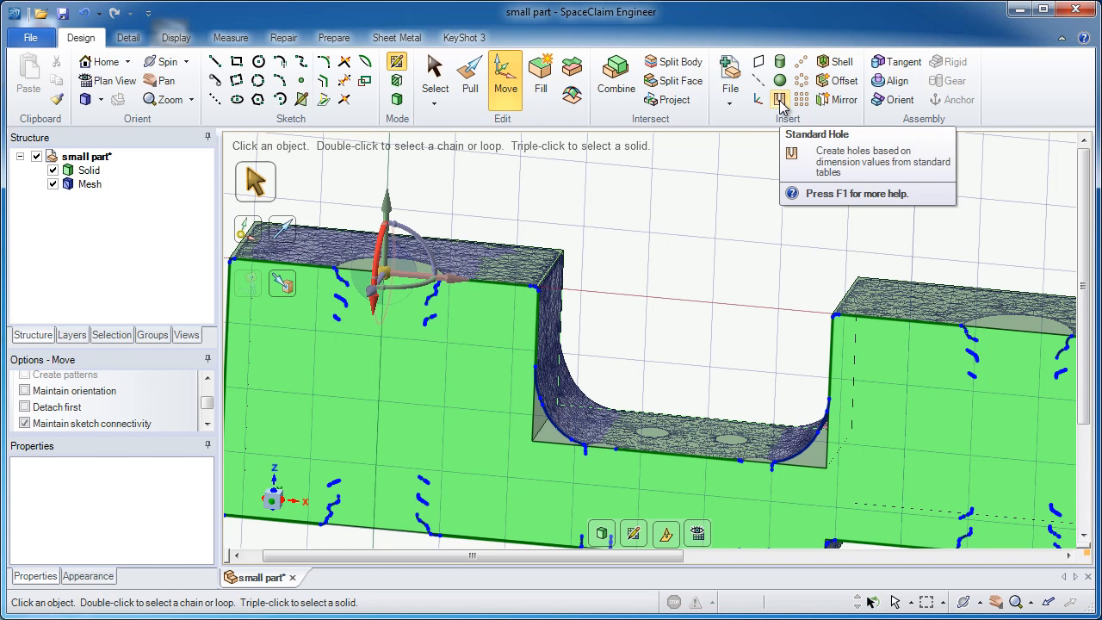
{"action": "key", "text": "v"}
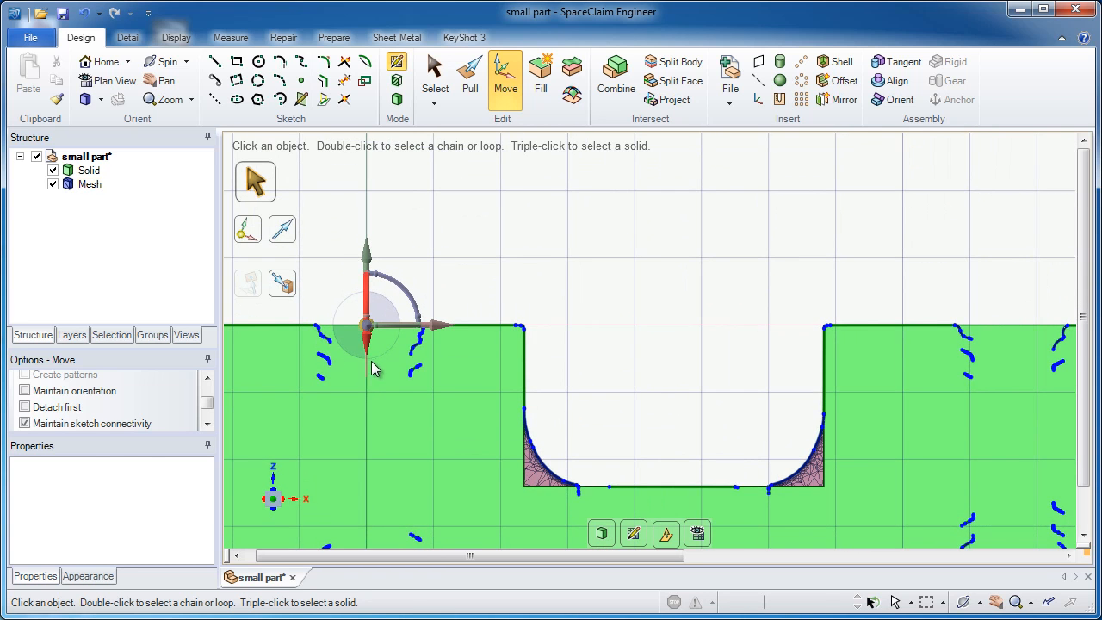
{"action": "mouse_move", "coordinate": [350, 368]}
{"action": "middle_mouse_down", "text": "shift"}
{"action": "mouse_move", "coordinate": [423, 360]}
{"action": "mouse_move", "coordinate": [403, 442]}
{"action": "mouse_move", "coordinate": [413, 493]}
{"action": "middle_mouse_up", "text": "shift"}
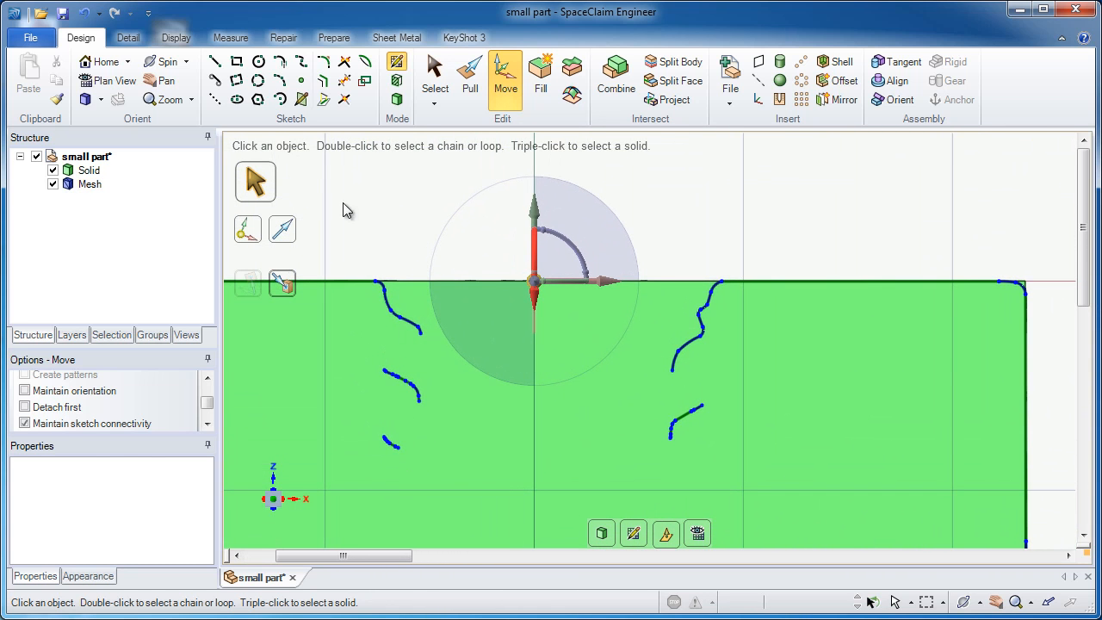
Step: Draw a vertical line between two adjacent thread curves at the hole's left wall and select it to measure the thread pitch
{"action": "left_click", "coordinate": [217, 68]}
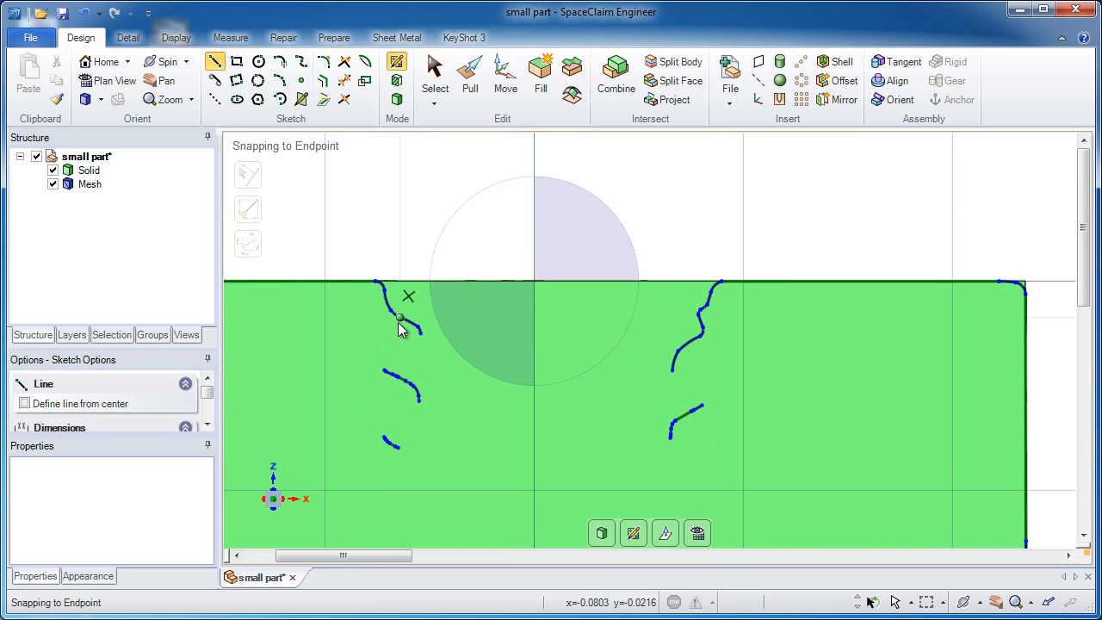
{"action": "scroll", "coordinate": [404, 327], "scroll_direction": "up", "scroll_amount": 2}
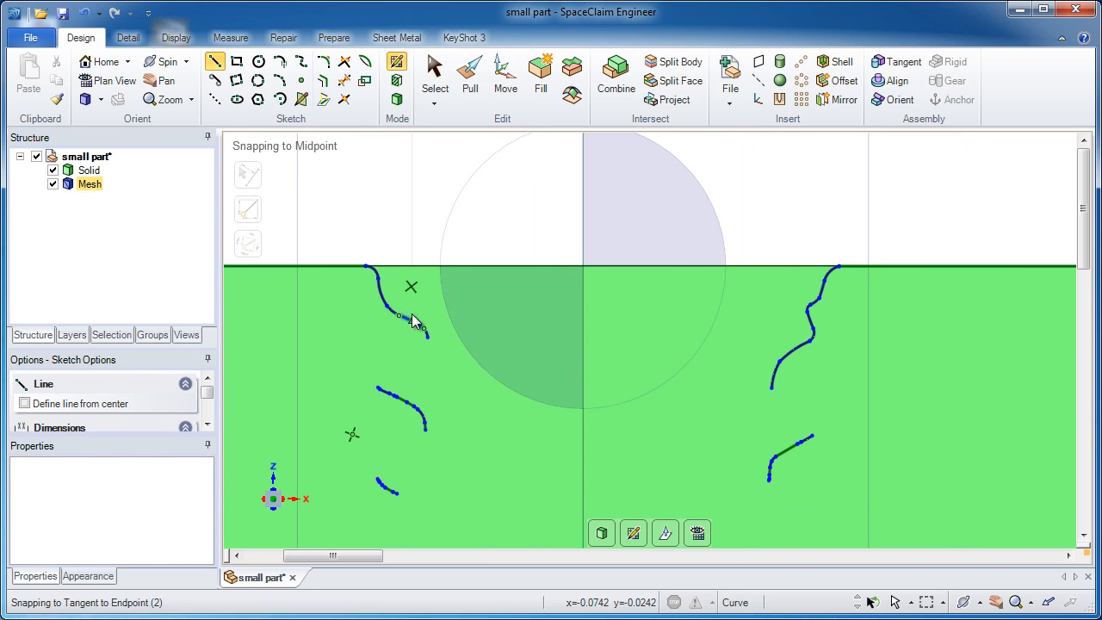
{"action": "left_click", "coordinate": [399, 316]}
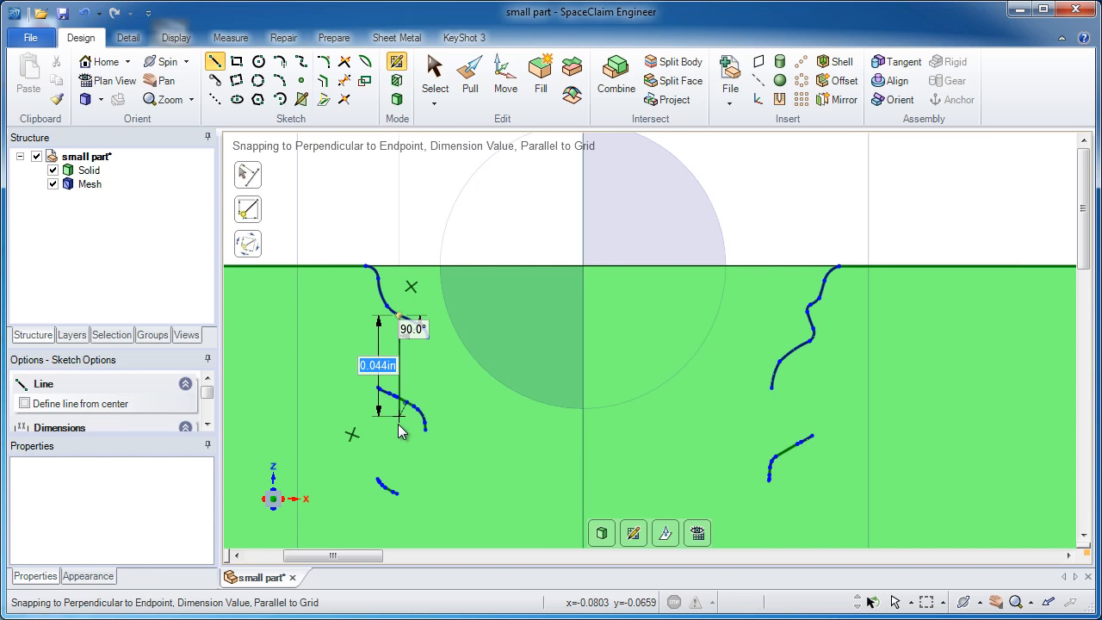
{"action": "scroll", "coordinate": [398, 427], "scroll_direction": "up", "scroll_amount": 4}
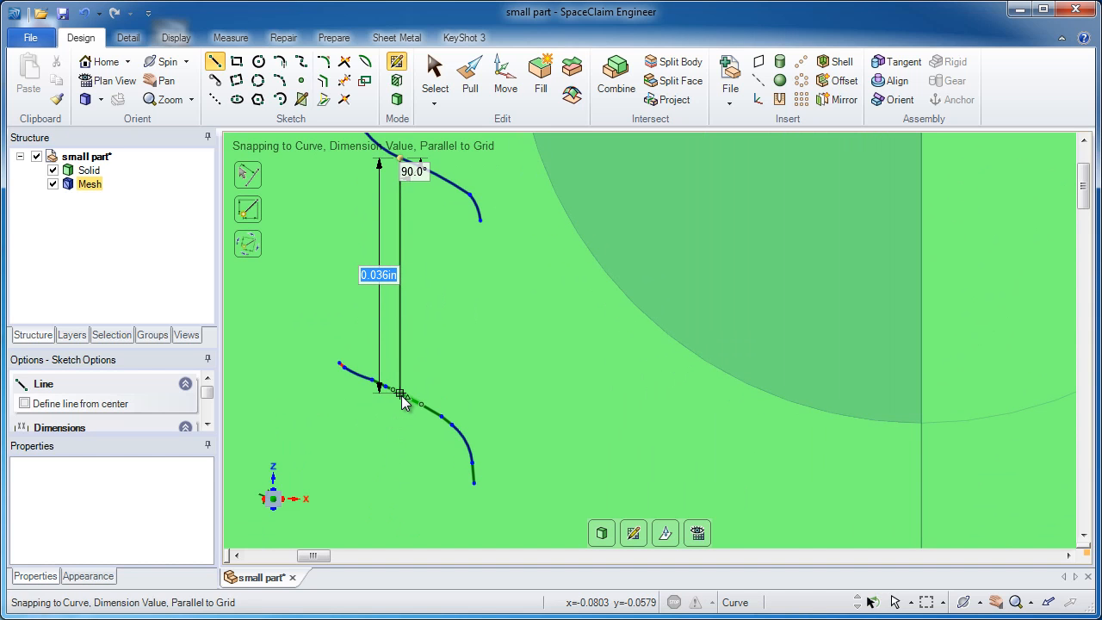
{"action": "left_click", "coordinate": [401, 400]}
{"action": "scroll", "coordinate": [407, 328], "scroll_direction": "down", "scroll_amount": 3}
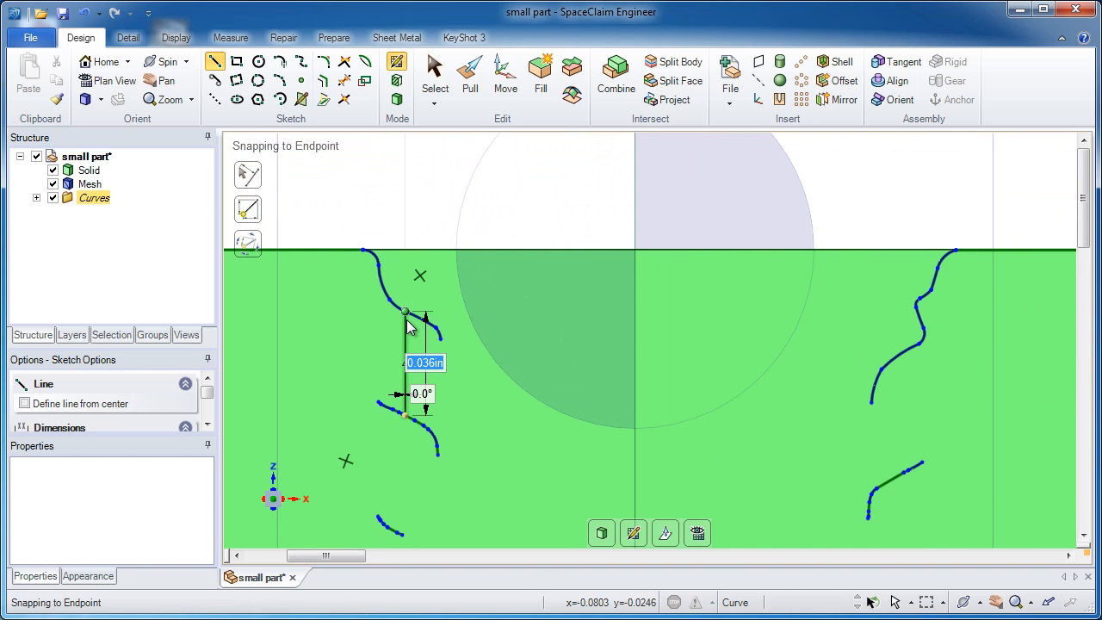
{"action": "left_click", "coordinate": [435, 76]}
{"action": "left_click", "coordinate": [406, 329]}
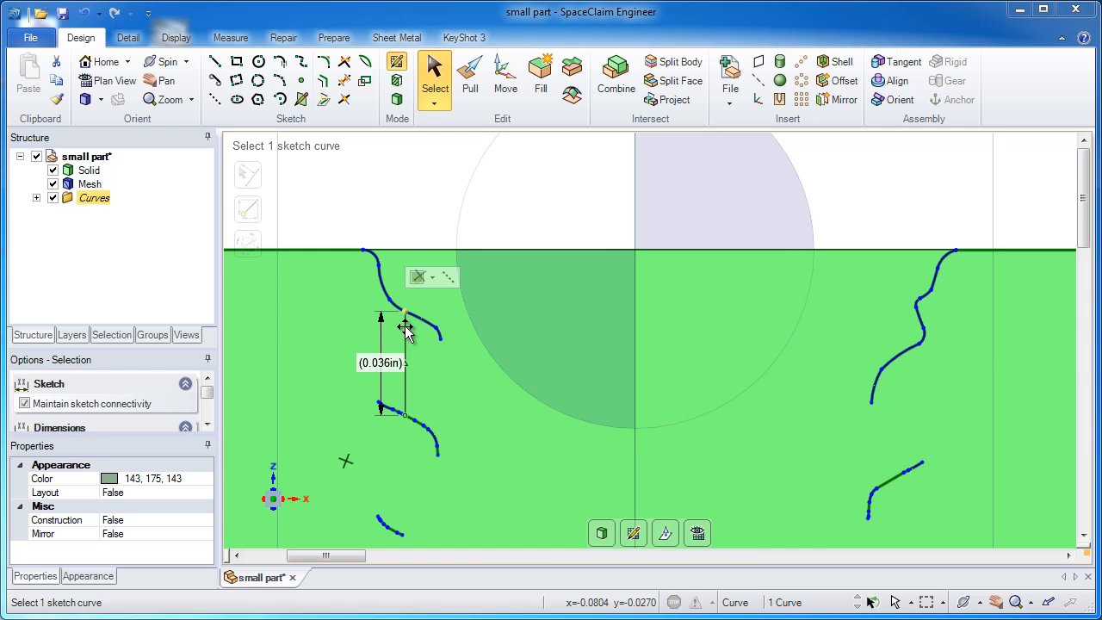
Step: In the Calculator, divide 1 by 0.036 to work out the threads per inch, and close it
{"action": "left_click_drag", "start_coordinate": [606, 283], "coordinate": [603, 249]}
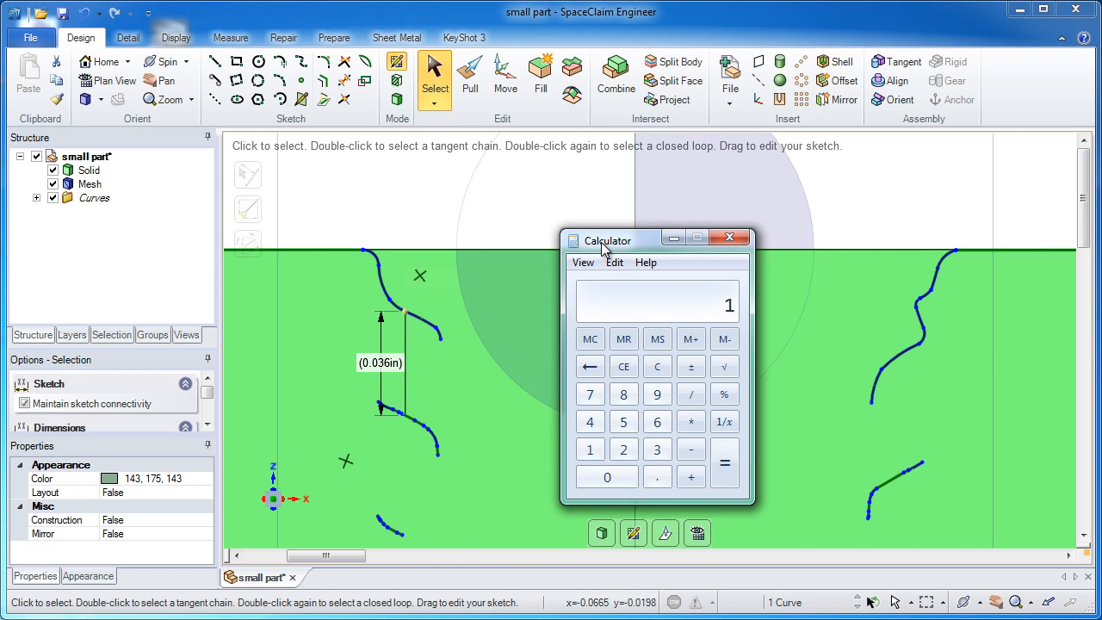
{"action": "type", "text": "6"}
{"action": "key", "text": "Return"}
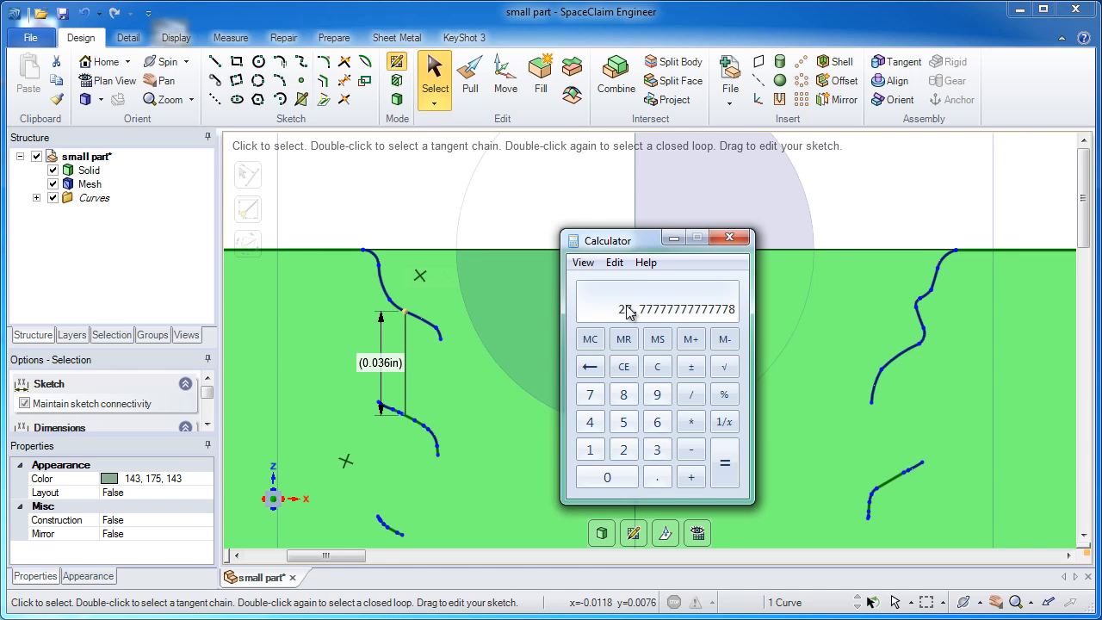
{"action": "left_click", "coordinate": [730, 238]}
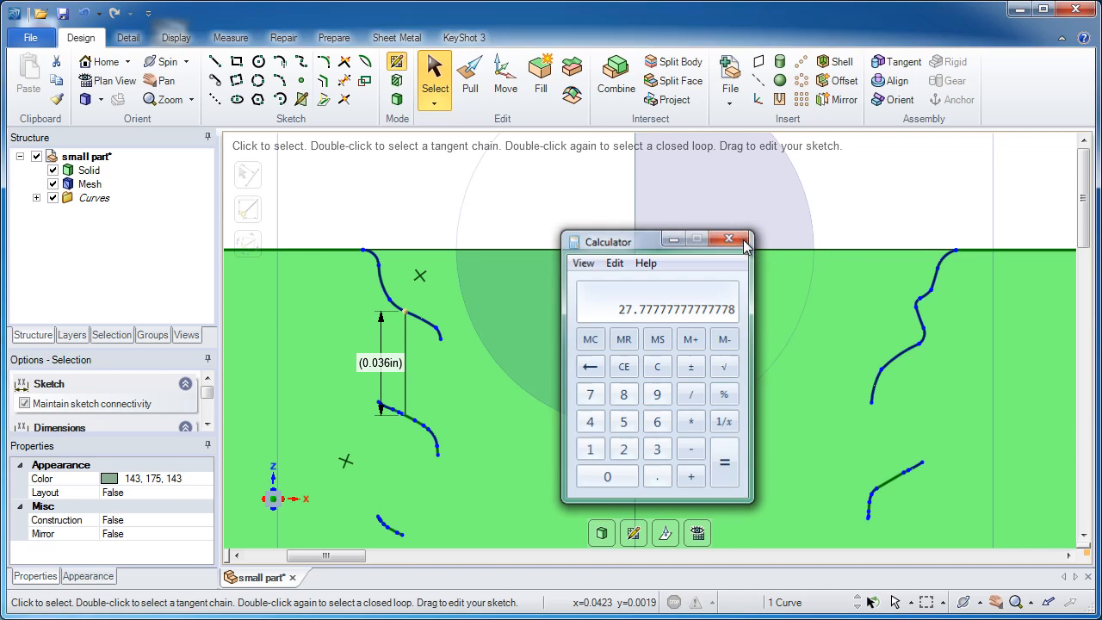
Step: Delete the pitch-measuring line and return from the cross-section sketch to 3D mode
{"action": "middle_click_drag", "start_coordinate": [694, 284], "coordinate": [404, 293]}
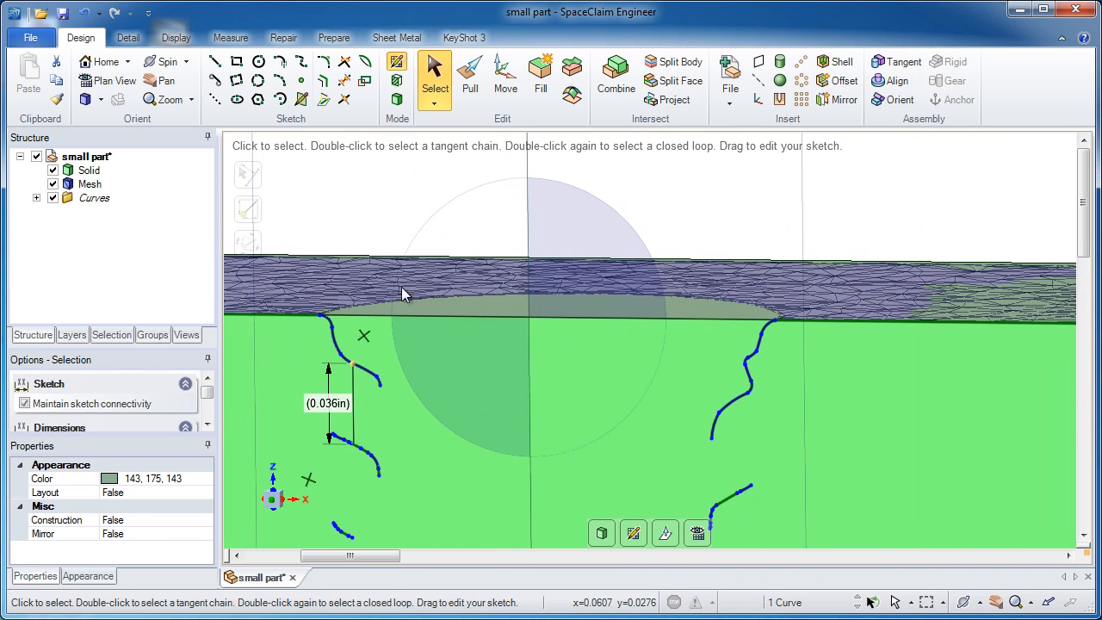
{"action": "left_click", "coordinate": [352, 383]}
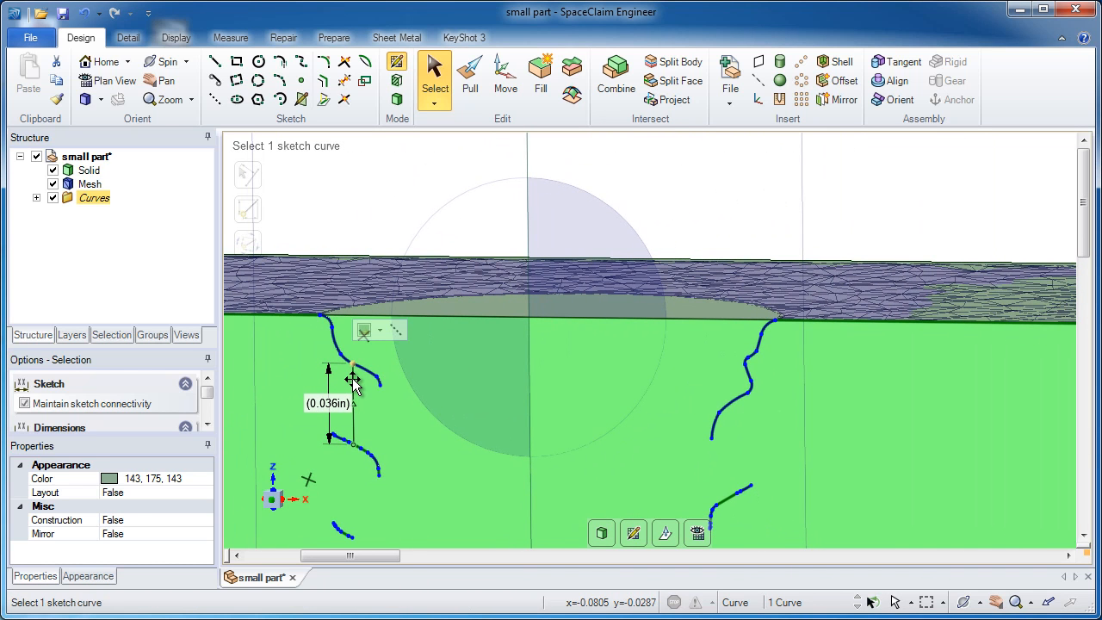
{"action": "key", "text": "Escape"}
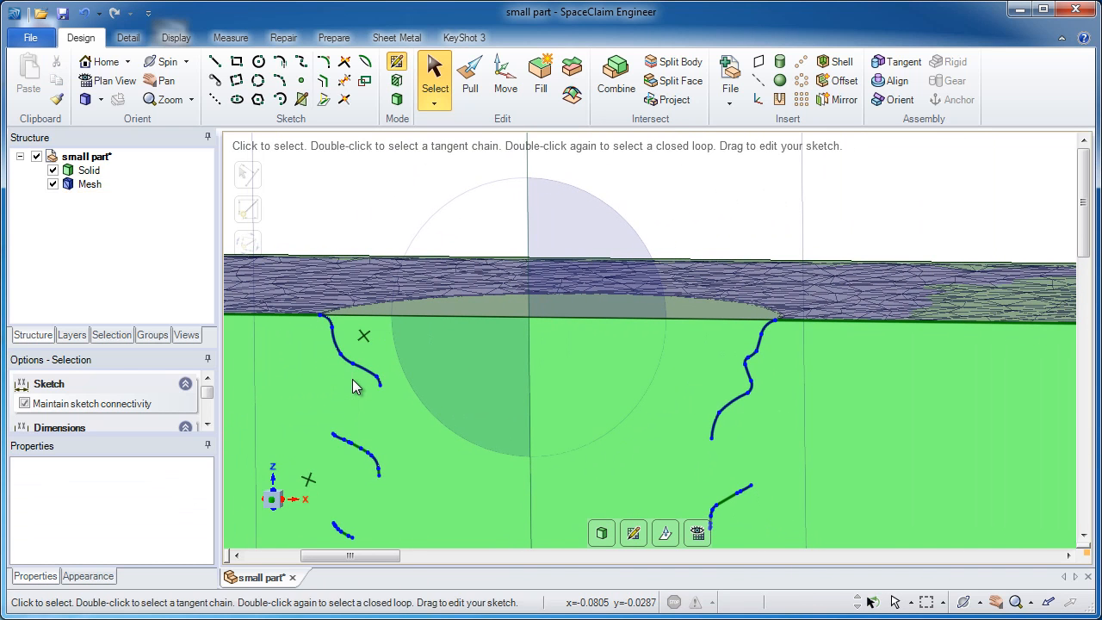
{"action": "left_click", "coordinate": [602, 534]}
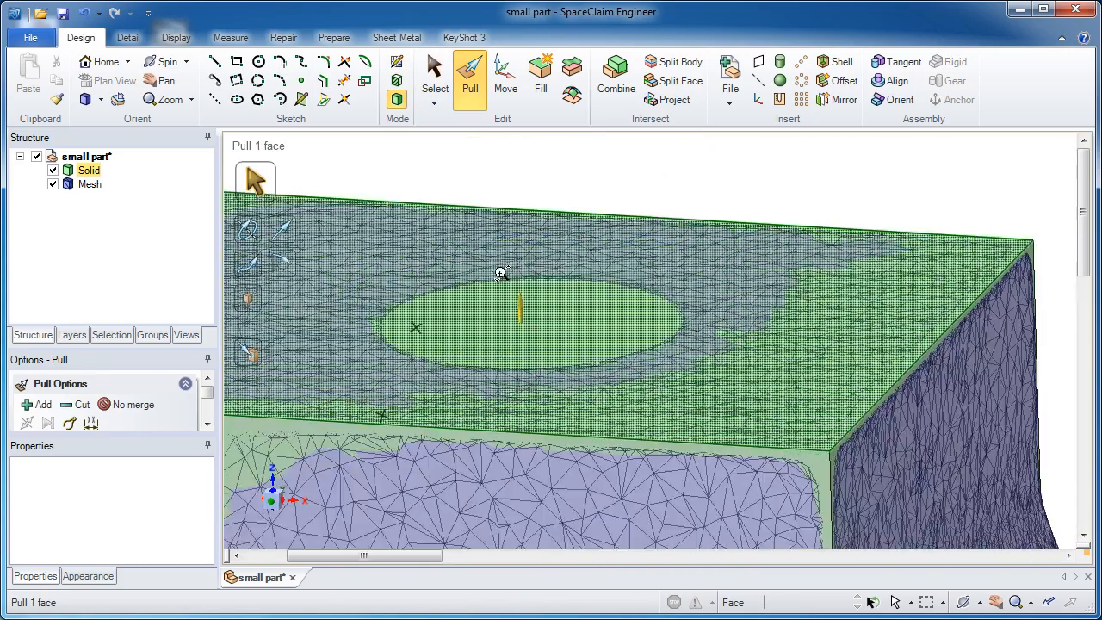
{"action": "left_click", "coordinate": [535, 231]}
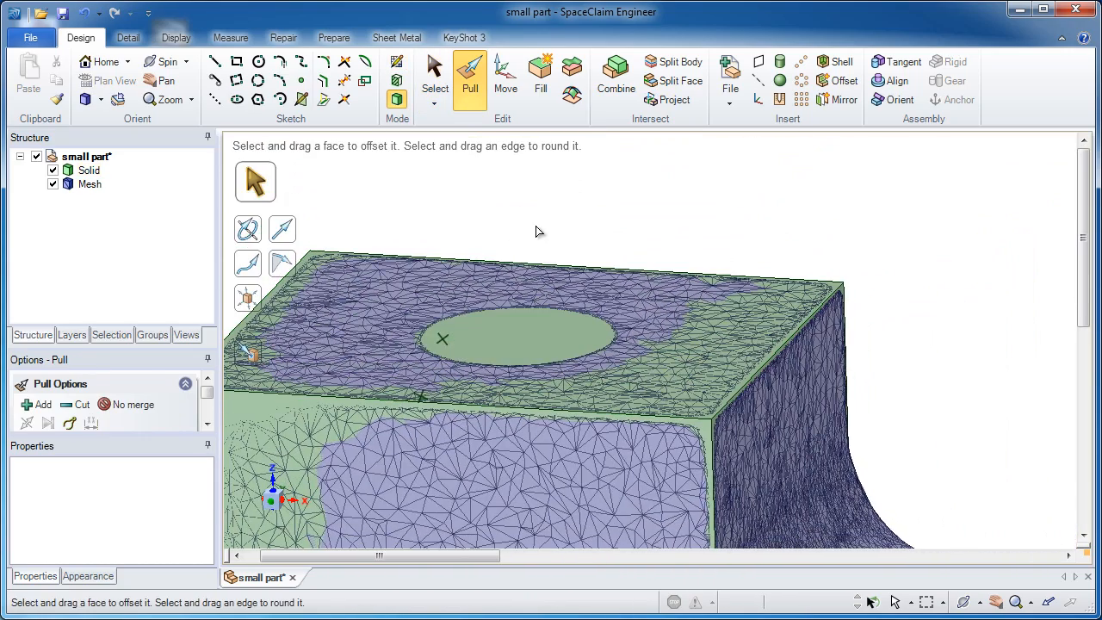
Step: Create a tapped UNC 10 - 24 standard hole in the left block's top face, inside the scanned hole's outline
{"action": "left_click", "coordinate": [781, 100]}
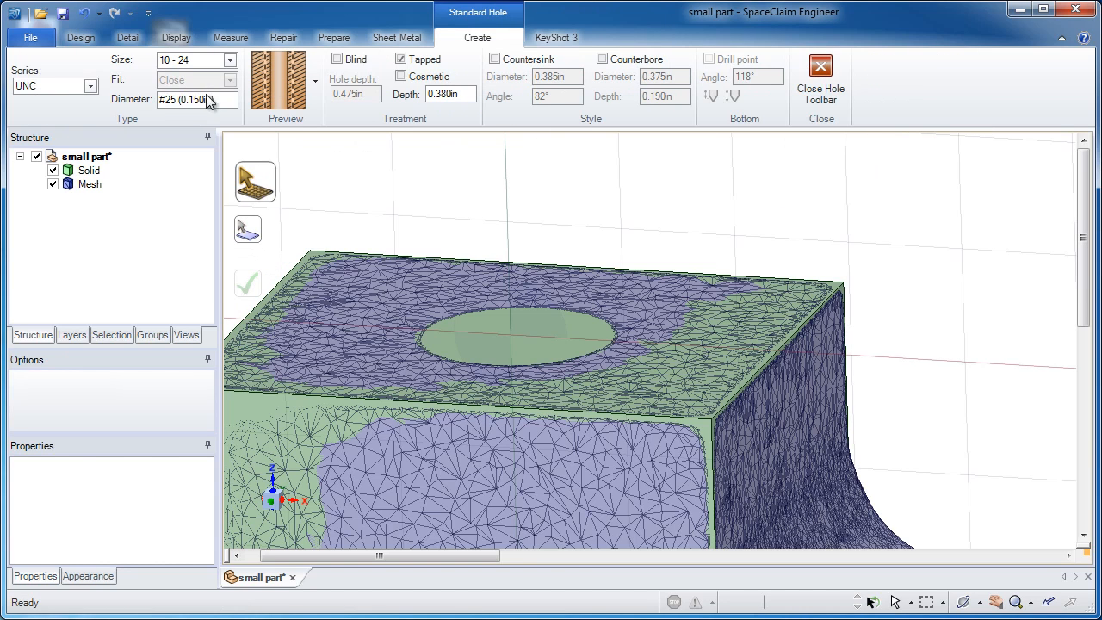
{"action": "left_click", "coordinate": [230, 59]}
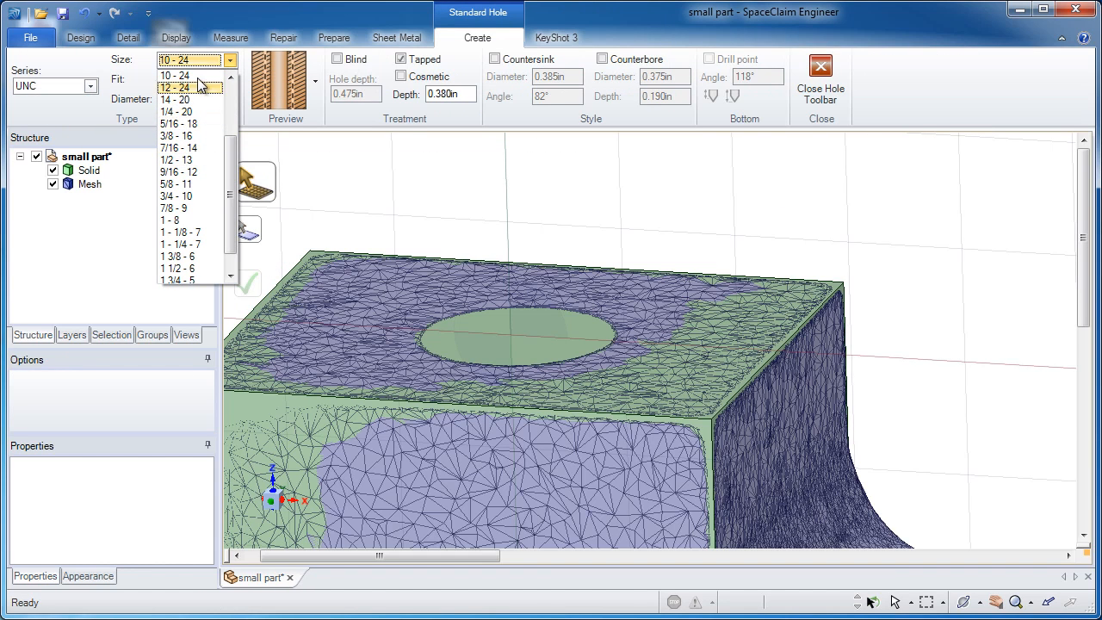
{"action": "left_click", "coordinate": [193, 74]}
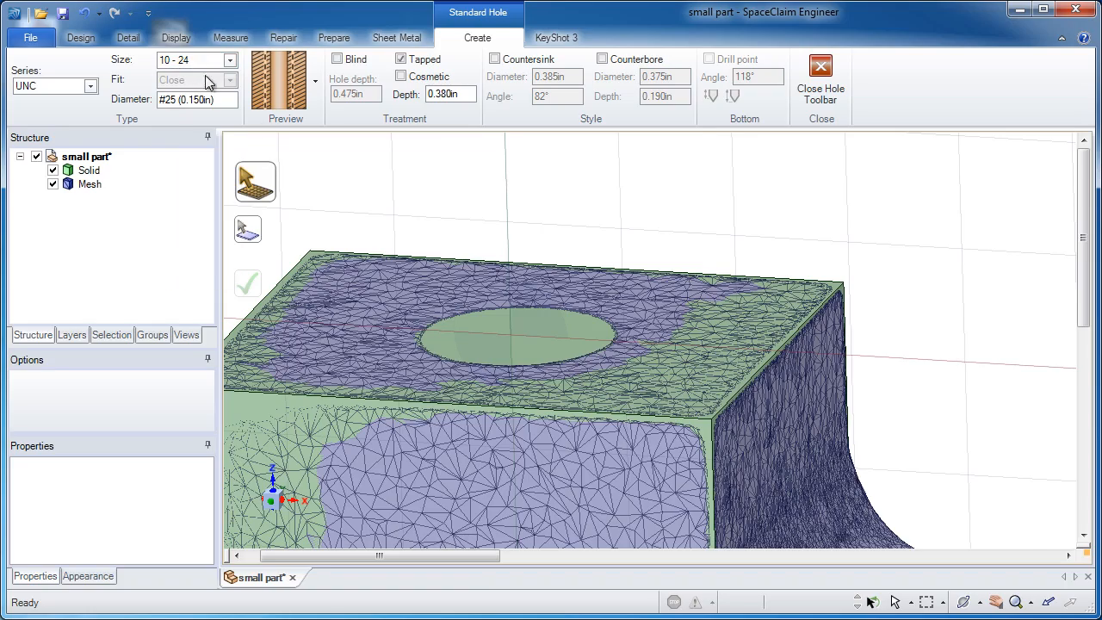
{"action": "middle_click_drag", "start_coordinate": [521, 329], "coordinate": [521, 329]}
{"action": "left_click", "coordinate": [522, 330]}
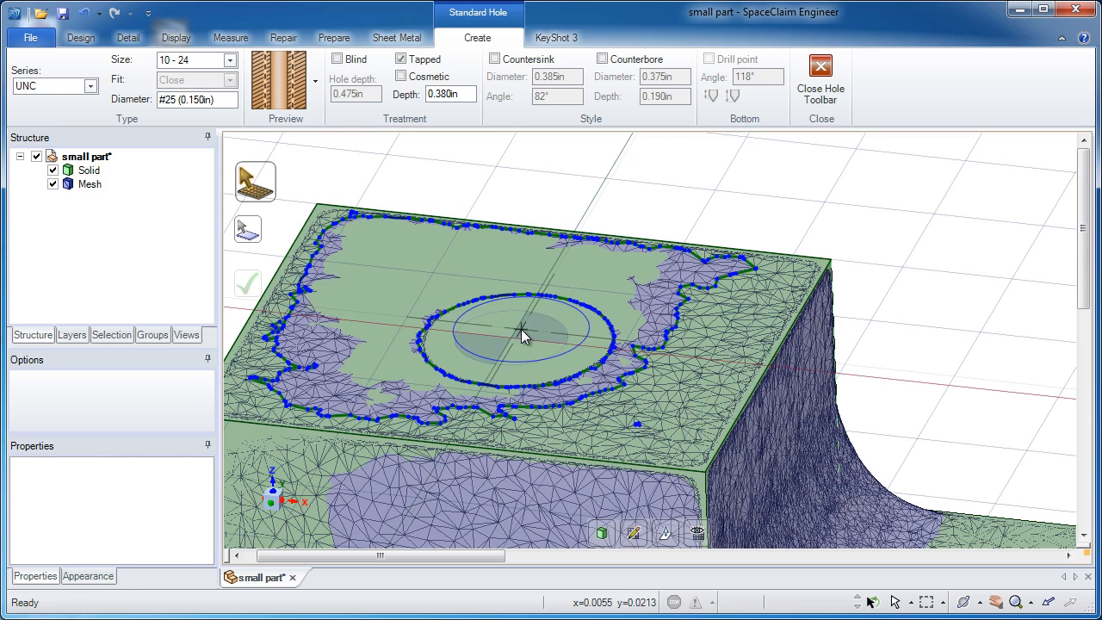
{"action": "left_click", "coordinate": [536, 335]}
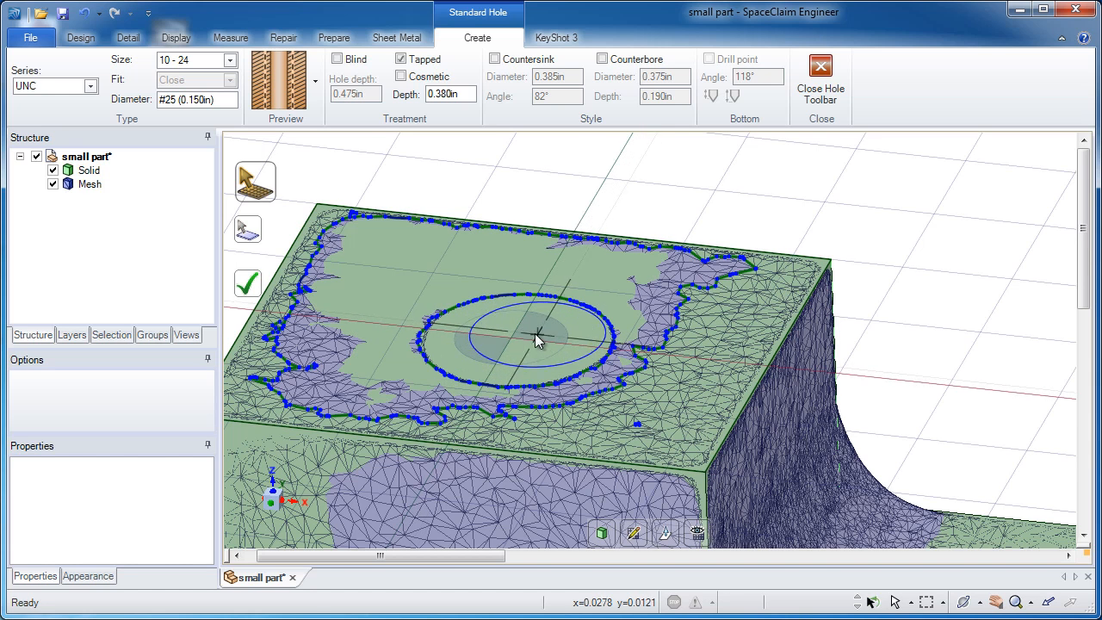
{"action": "left_click", "coordinate": [251, 290]}
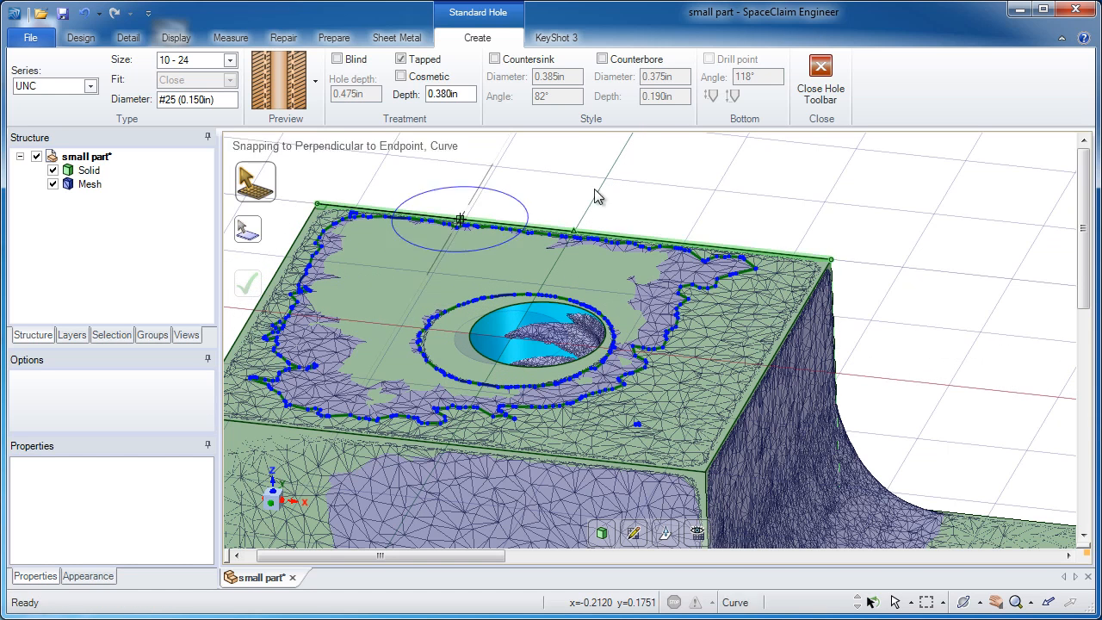
{"action": "left_click", "coordinate": [813, 95]}
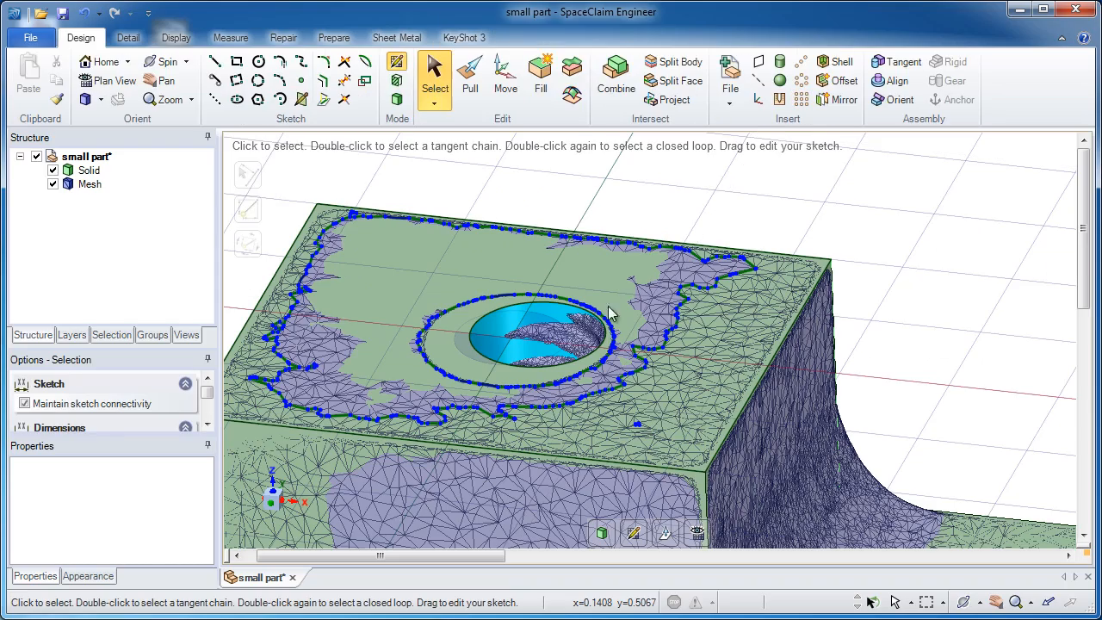
Step: Move the tapped hole along the X direction up to the reference at the scanned hole in the left block
{"action": "left_click", "coordinate": [506, 82]}
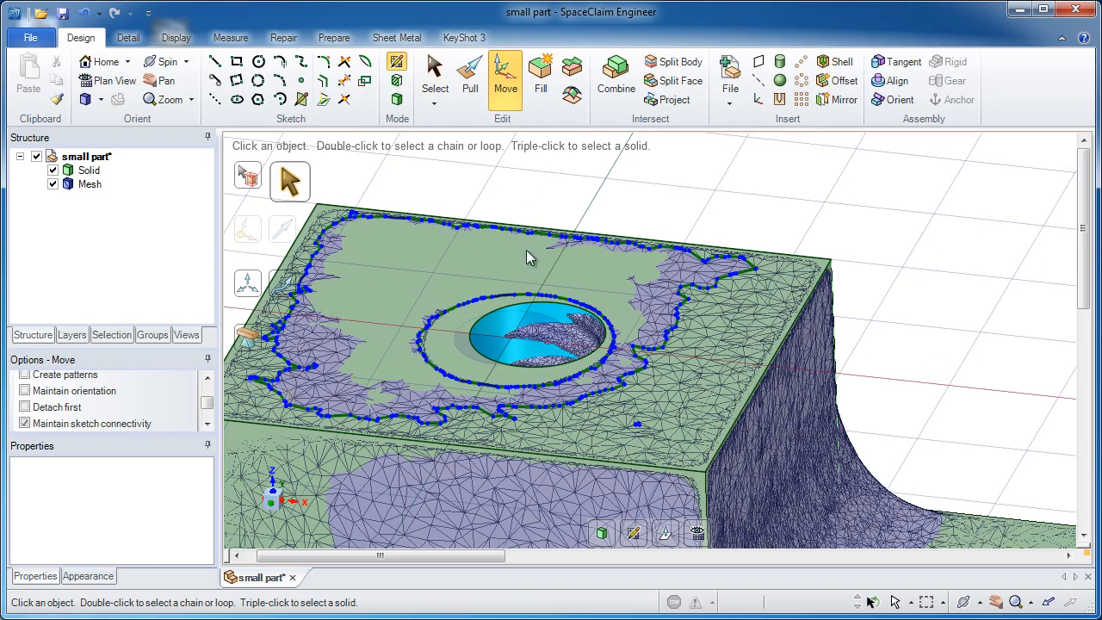
{"action": "middle_click_drag", "start_coordinate": [528, 258], "coordinate": [447, 239]}
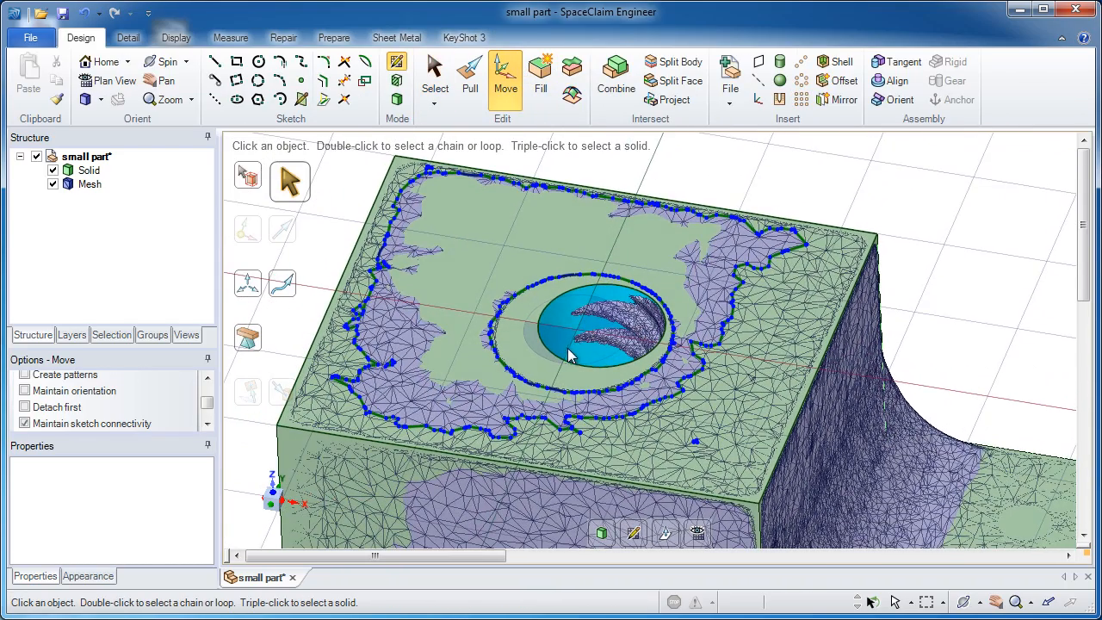
{"action": "left_click", "coordinate": [397, 105]}
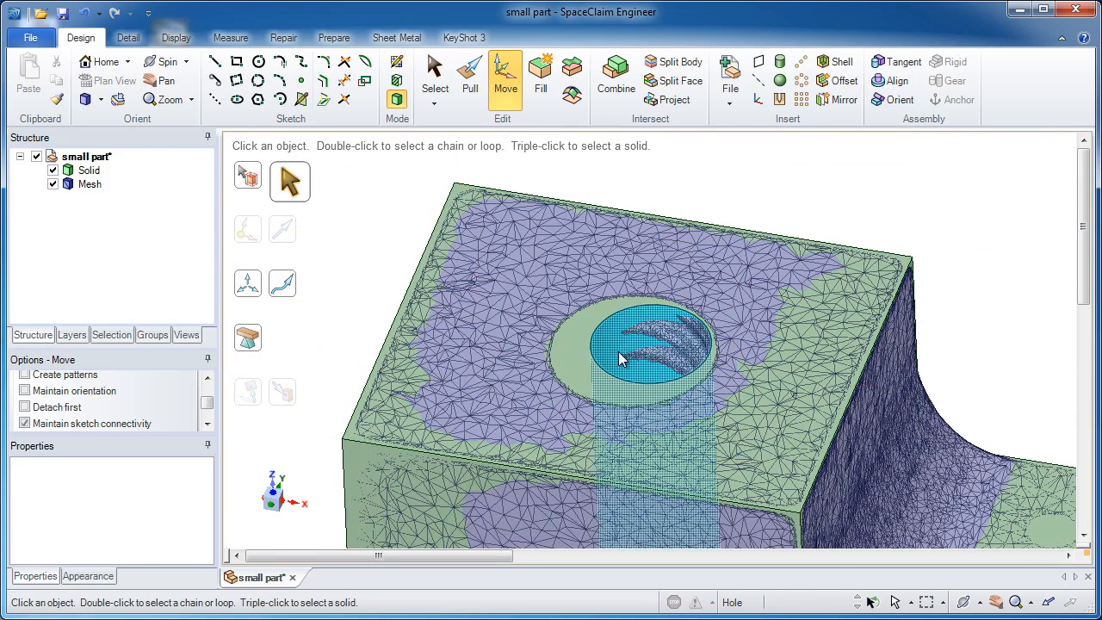
{"action": "left_click", "coordinate": [628, 420]}
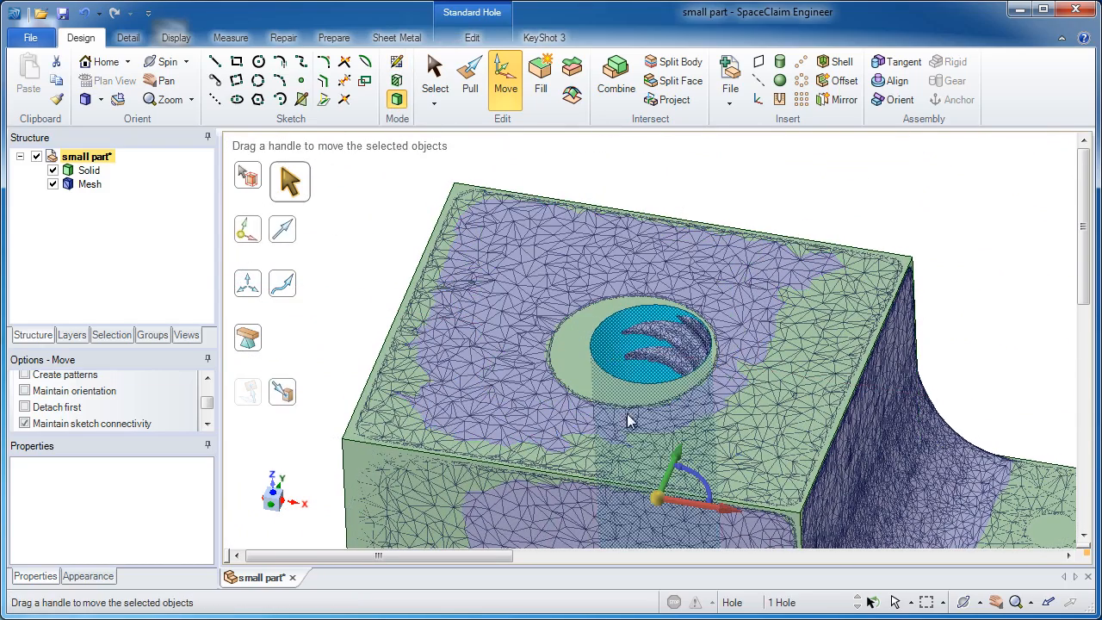
{"action": "left_click", "coordinate": [683, 506]}
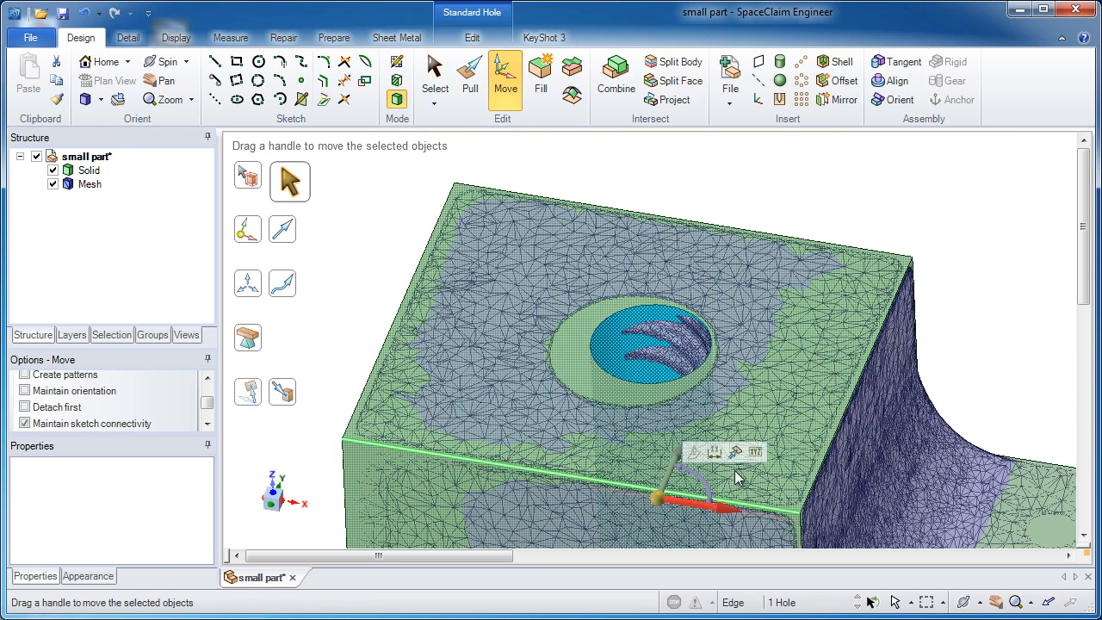
{"action": "left_click", "coordinate": [734, 452]}
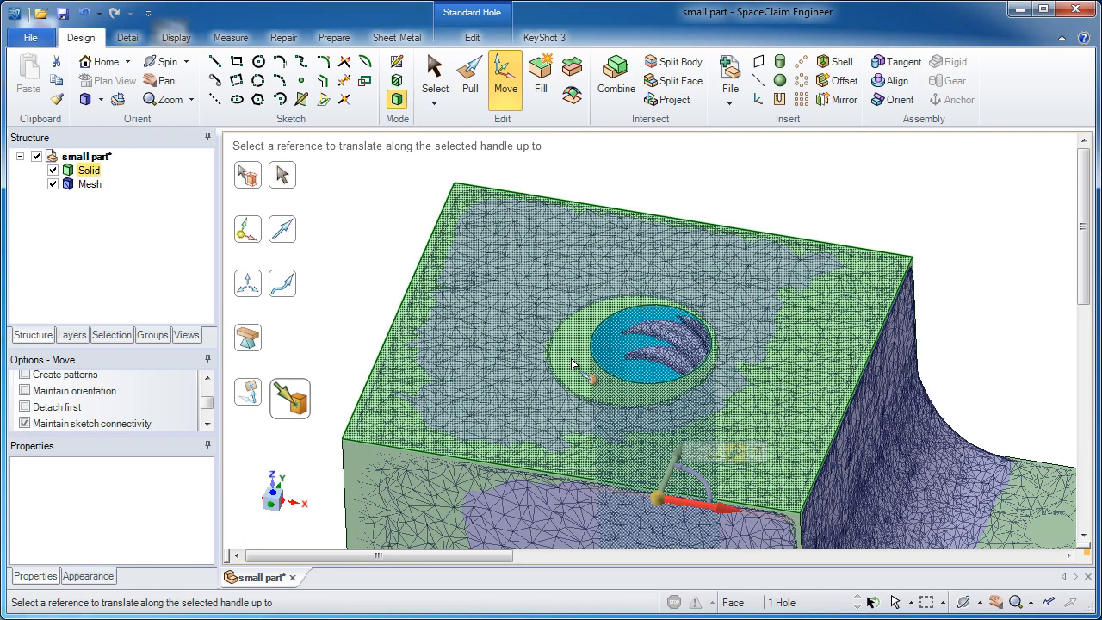
{"action": "left_click", "coordinate": [571, 360]}
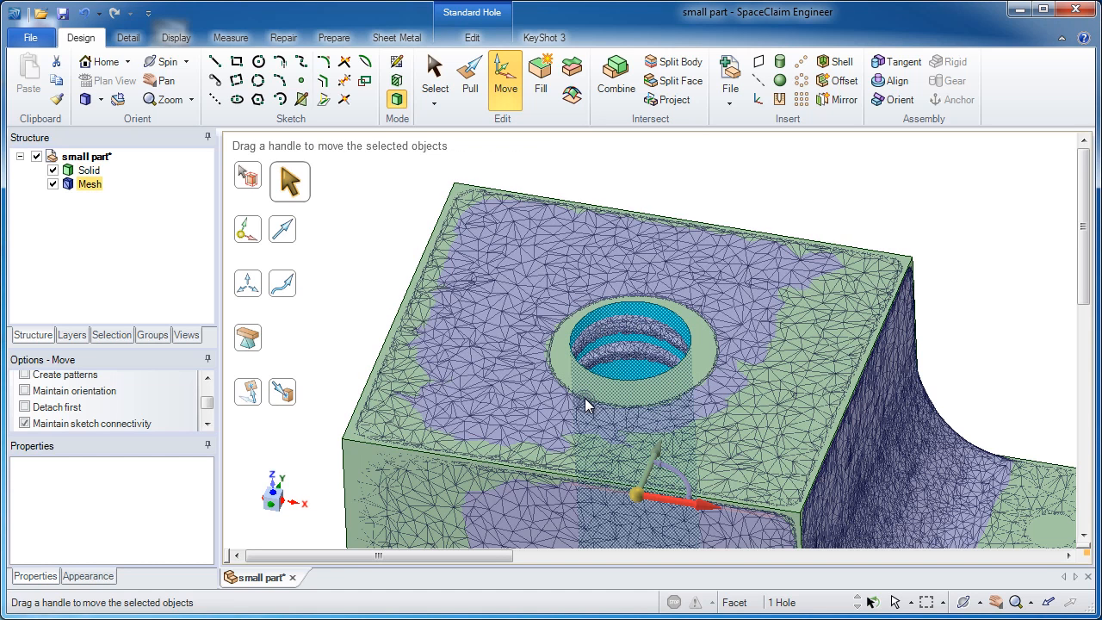
Step: Move the tapped hole along the Y direction up to the reference at the scanned hole, and deselect it
{"action": "left_click", "coordinate": [652, 472]}
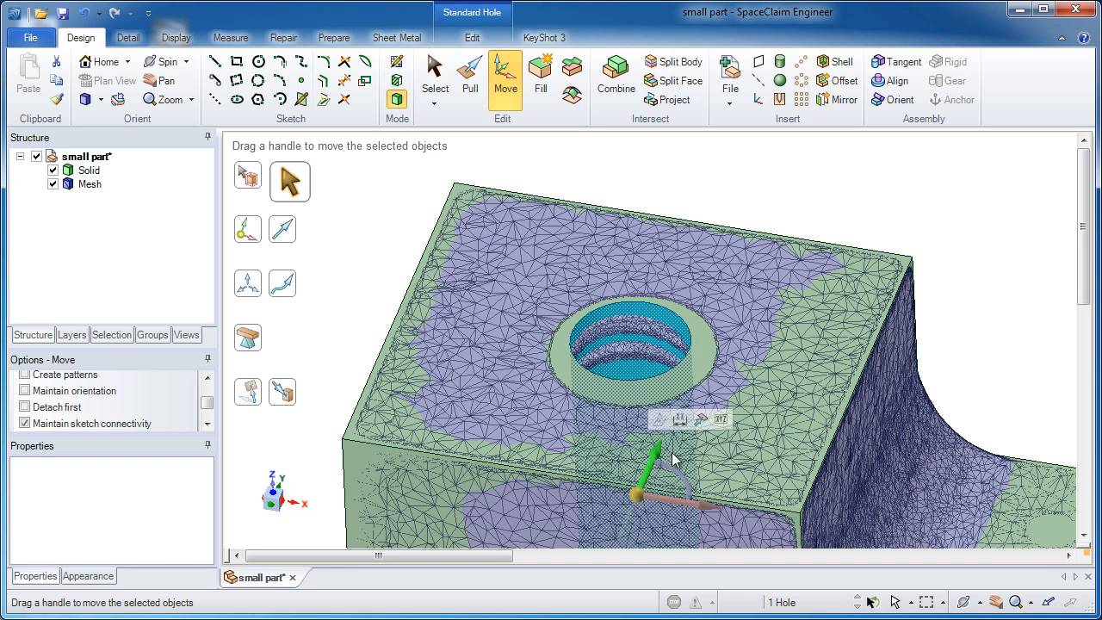
{"action": "left_click", "coordinate": [703, 420]}
{"action": "left_click", "coordinate": [708, 349]}
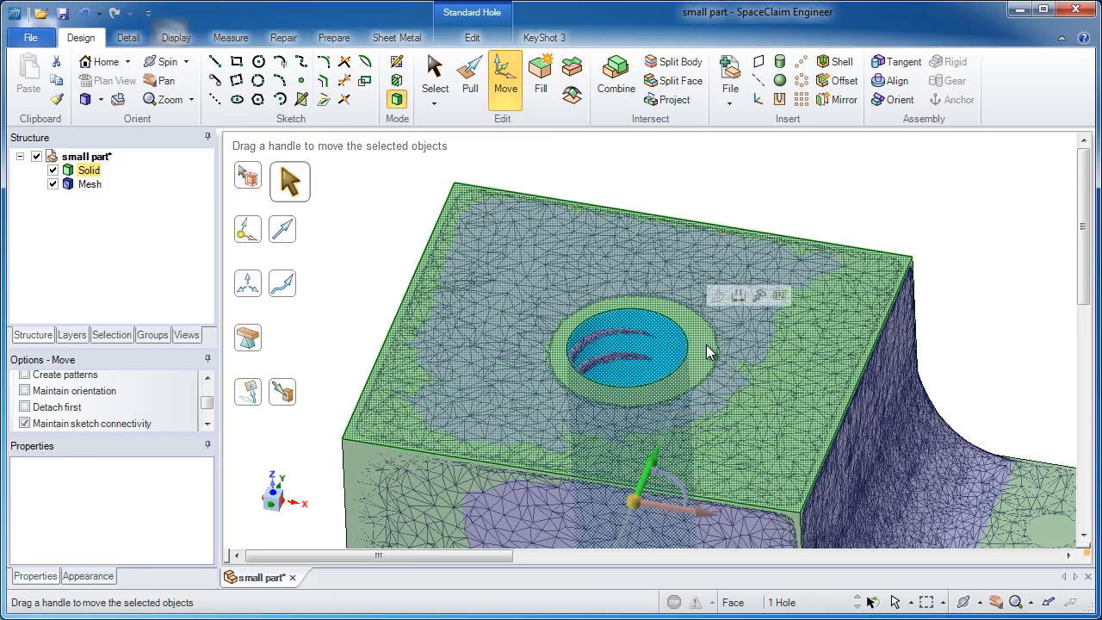
{"action": "left_click", "coordinate": [714, 206]}
{"action": "middle_click_drag", "start_coordinate": [749, 201], "coordinate": [668, 377]}
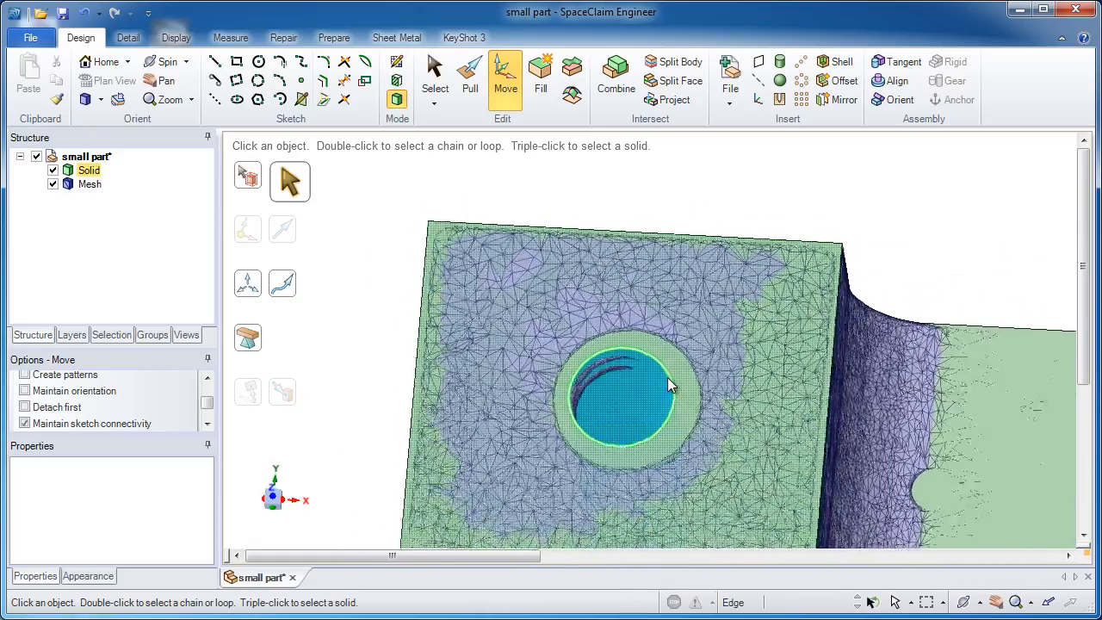
{"action": "left_click", "coordinate": [898, 373]}
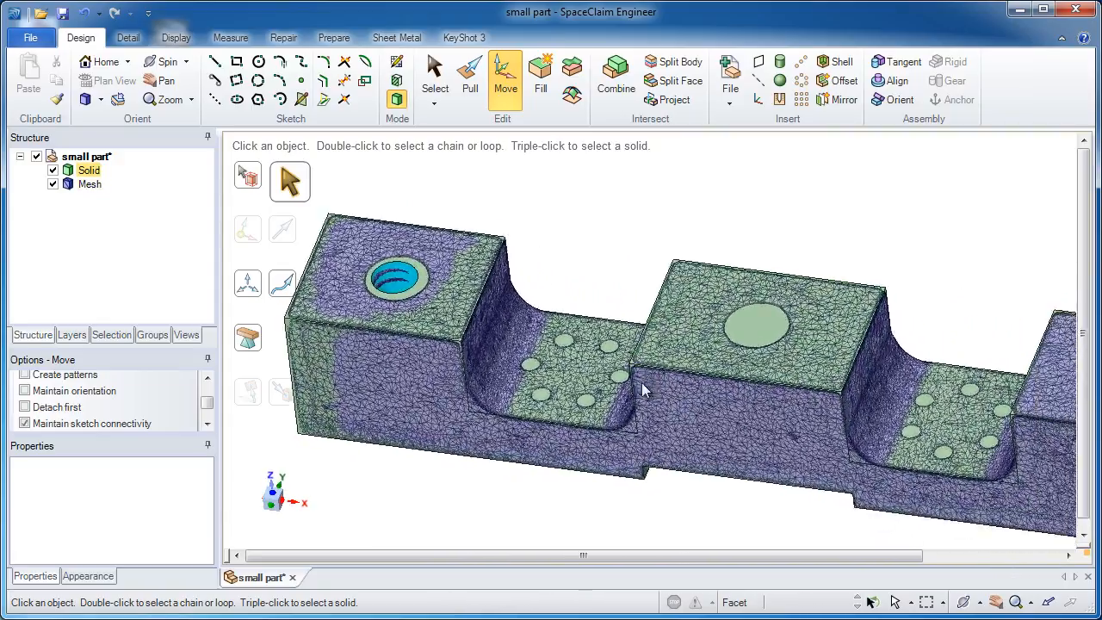
Step: Start a sketch on the recessed face between the left and middle blocks, lower its plane through the six small holes, and view it straight on
{"action": "left_click", "coordinate": [607, 348]}
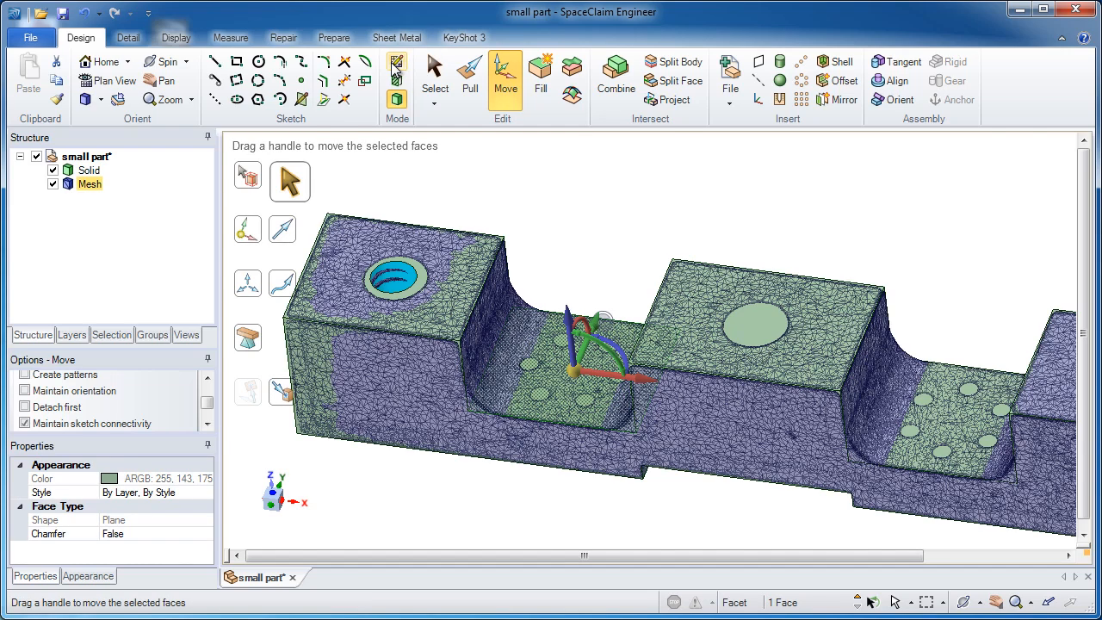
{"action": "left_click", "coordinate": [396, 63]}
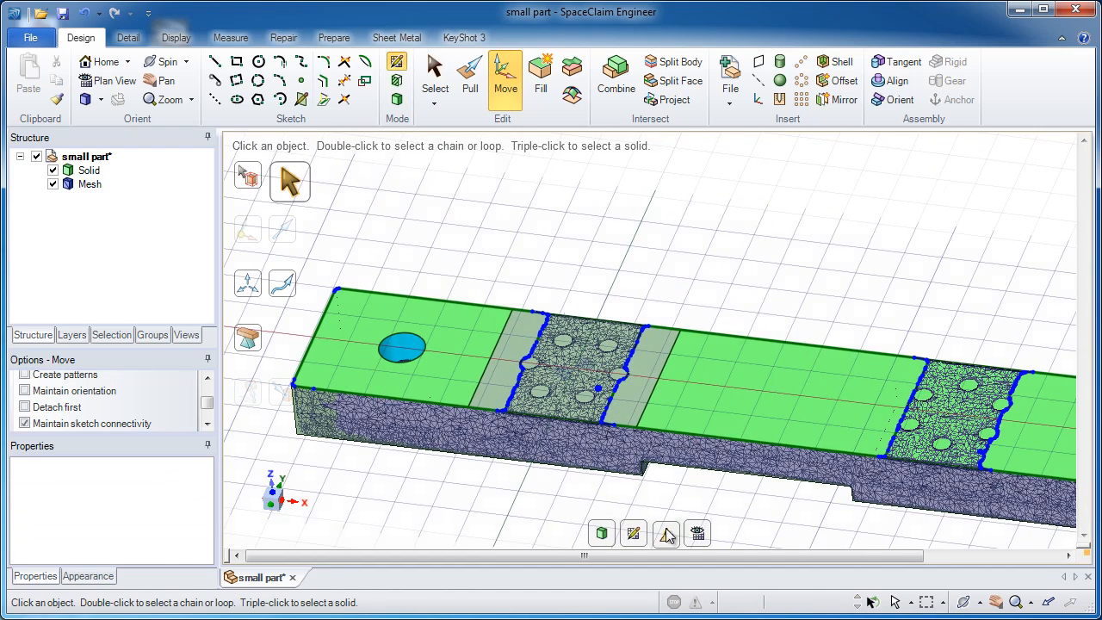
{"action": "left_click", "coordinate": [667, 535]}
{"action": "left_click_drag", "start_coordinate": [570, 312], "coordinate": [524, 354]}
{"action": "key", "text": "v"}
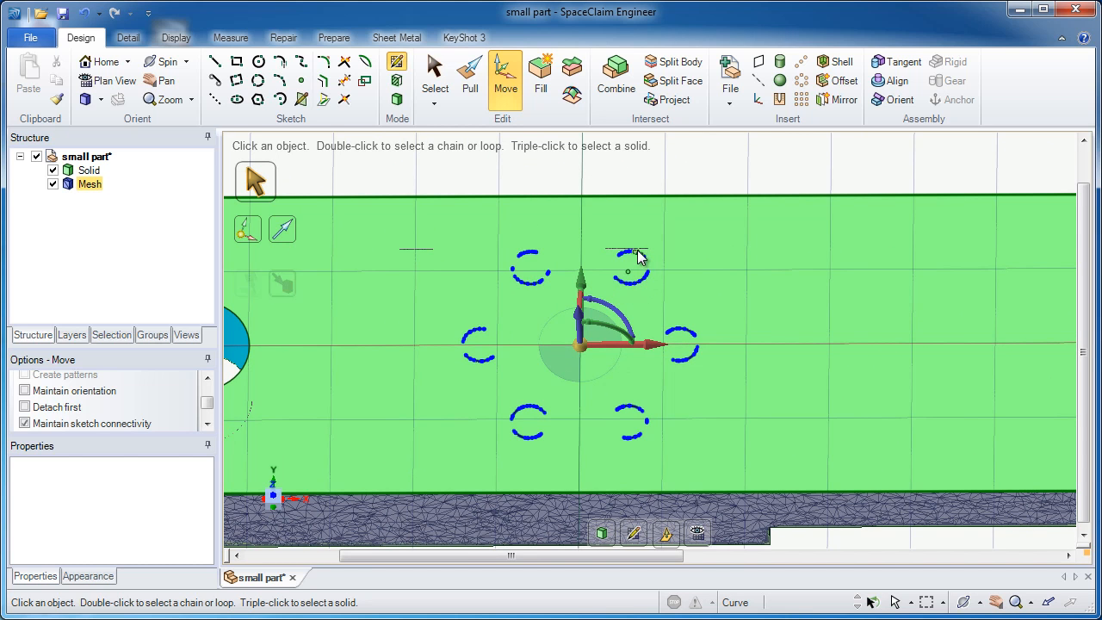
Step: Sketch a three-point circle about 0.055 in in diameter through the scanned edge points of the pattern's upper-left small hole
{"action": "middle_click_drag", "start_coordinate": [640, 258], "coordinate": [618, 241], "text": "shift"}
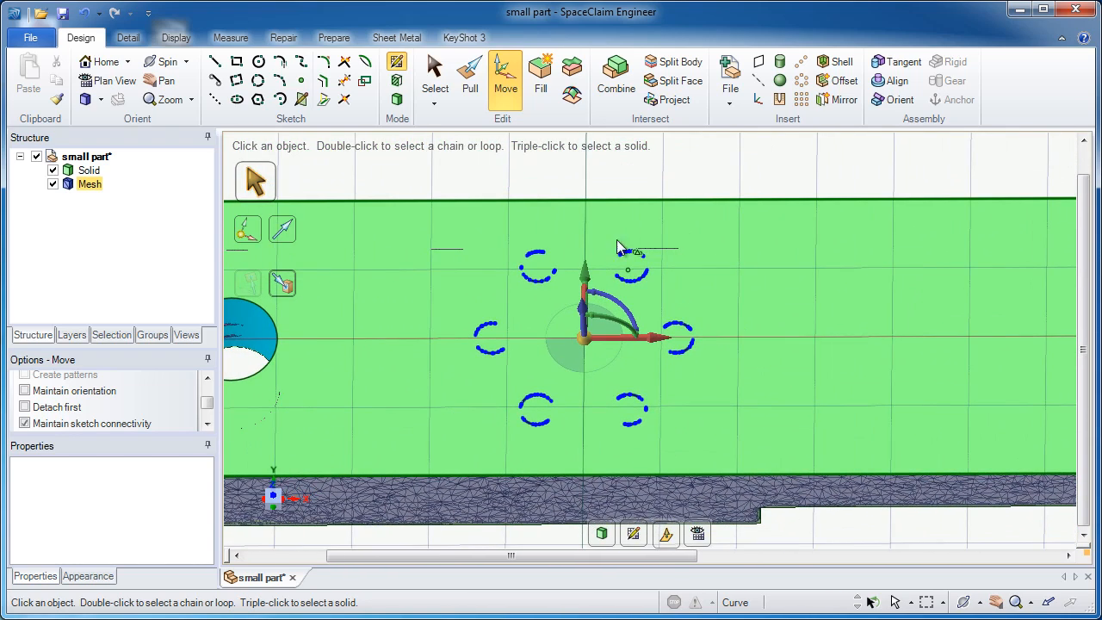
{"action": "middle_click_drag", "start_coordinate": [871, 314], "coordinate": [836, 328], "text": "ctrl"}
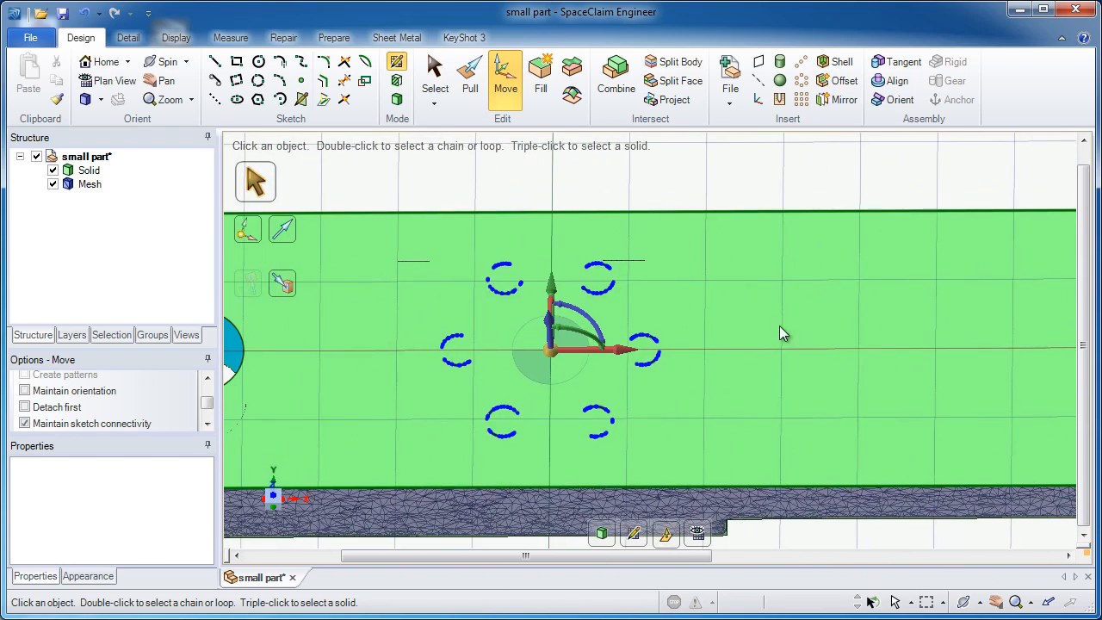
{"action": "scroll", "coordinate": [780, 334], "scroll_direction": "up", "scroll_amount": 1}
{"action": "left_click", "coordinate": [258, 80]}
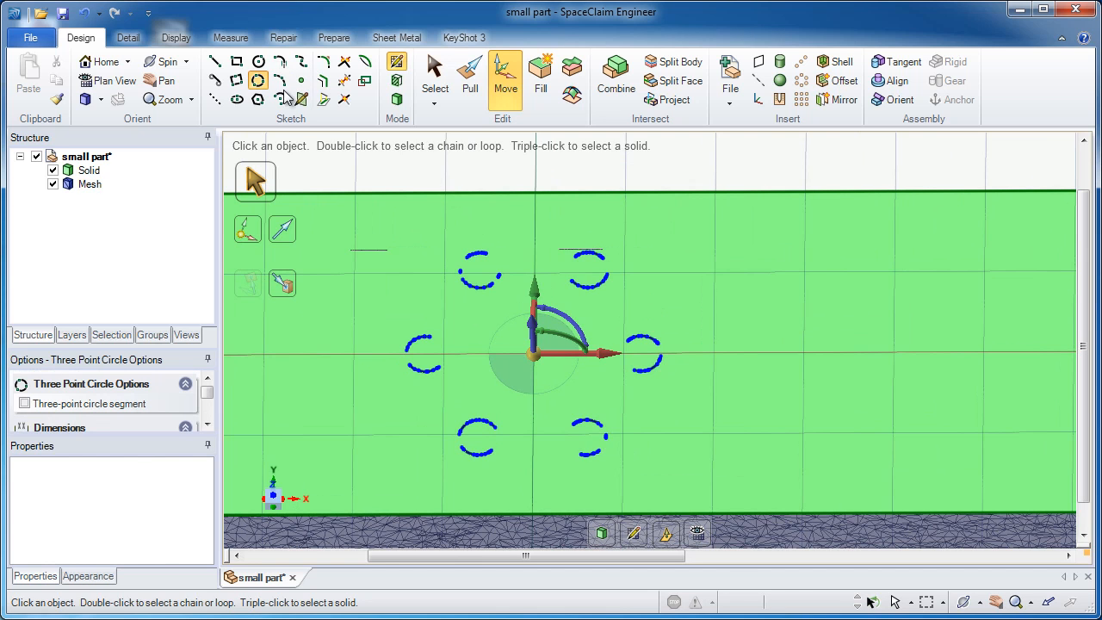
{"action": "left_click", "coordinate": [464, 255]}
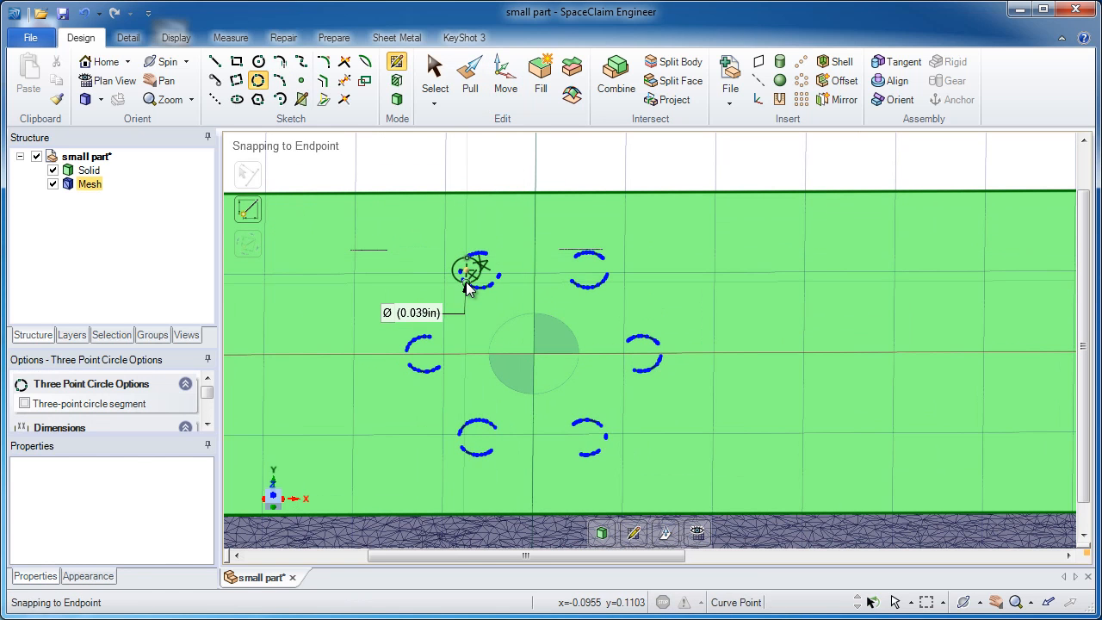
{"action": "left_click", "coordinate": [466, 282]}
{"action": "left_click", "coordinate": [500, 276]}
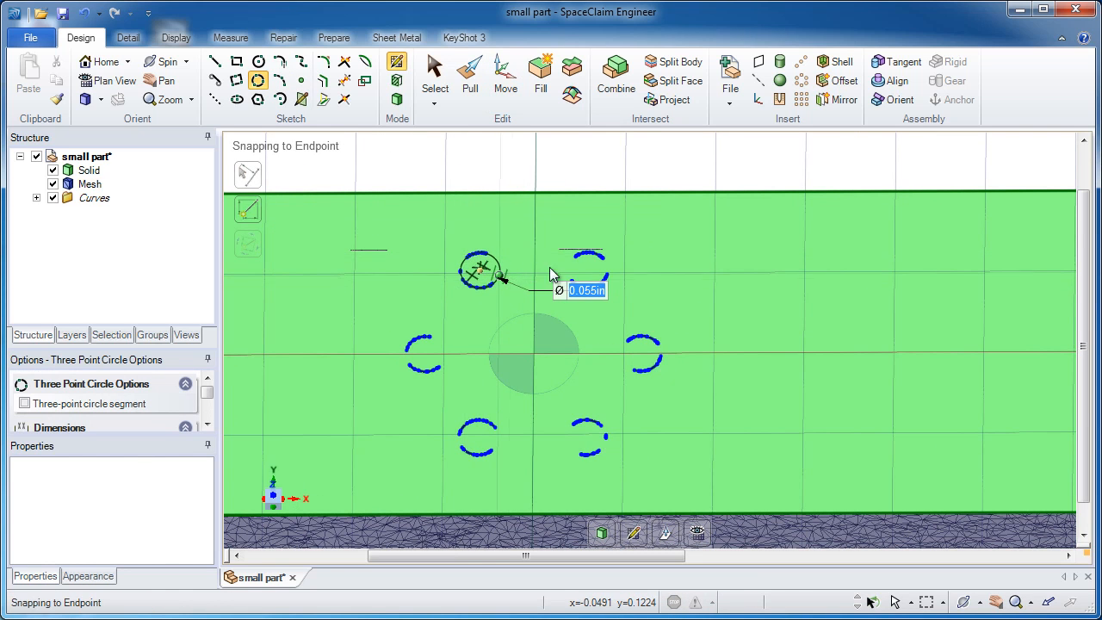
Step: Sketch three-point circles, about 0.055 in and 0.054 in in diameter, over the pattern's far-right and lower-left scanned holes
{"action": "left_click", "coordinate": [632, 335]}
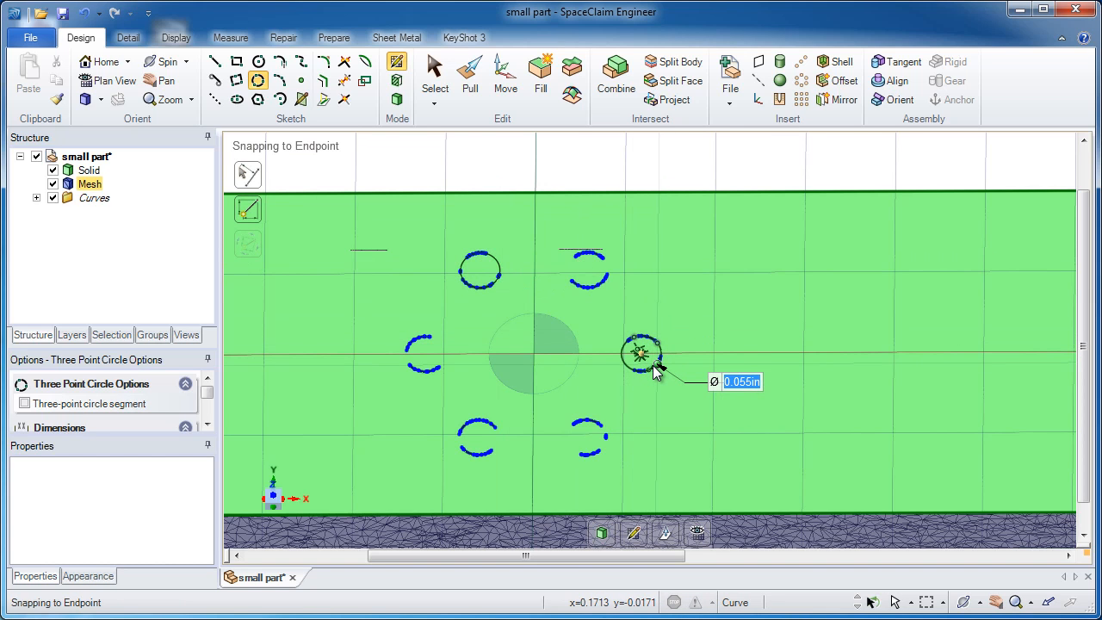
{"action": "left_click", "coordinate": [654, 371]}
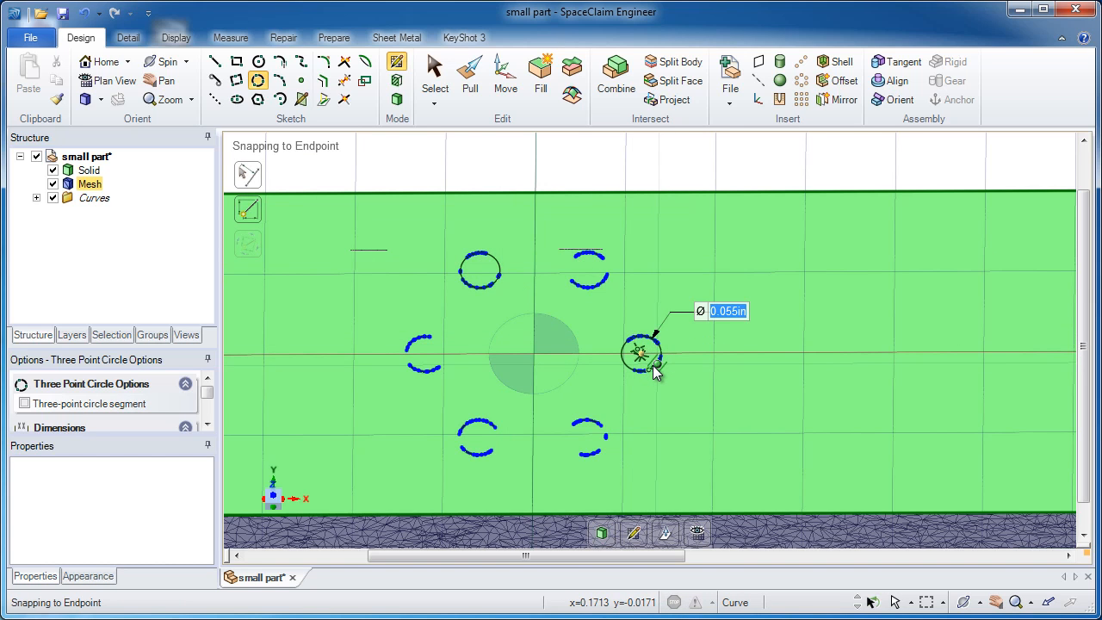
{"action": "left_click", "coordinate": [461, 425]}
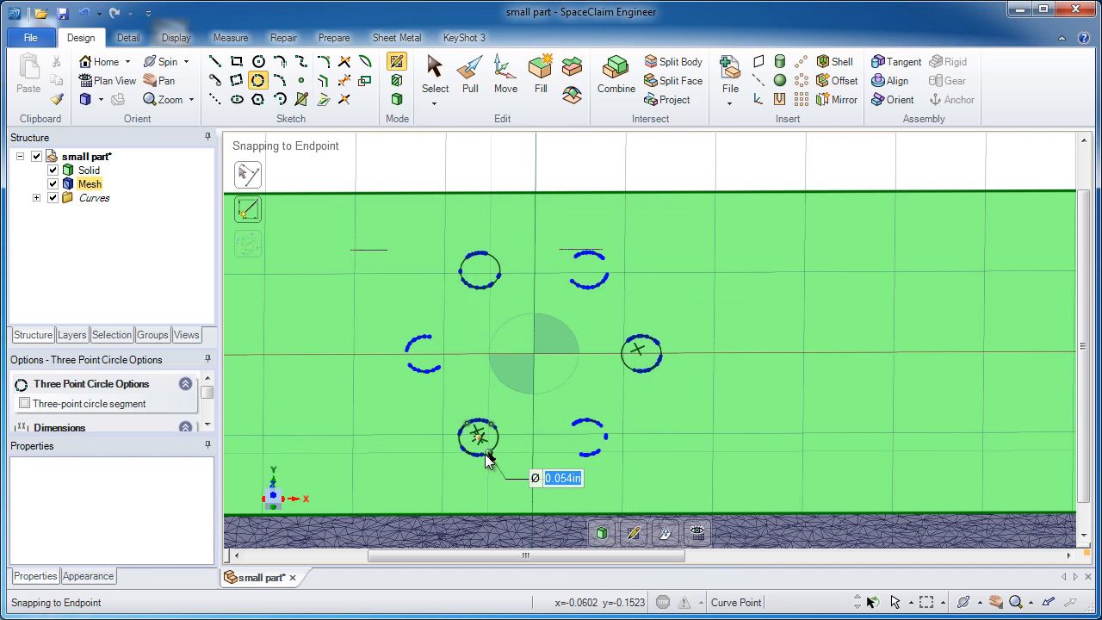
{"action": "left_click", "coordinate": [486, 459]}
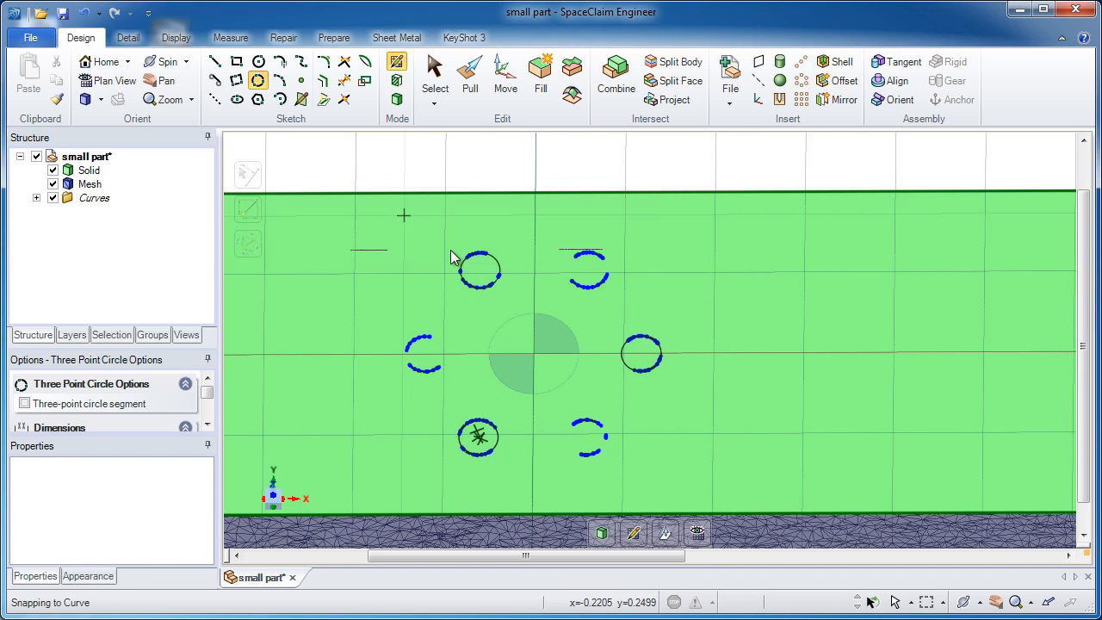
Step: Sketch a three-point circle about 0.299 in in diameter through the centers of the three small hole circles
{"action": "left_click", "coordinate": [480, 272]}
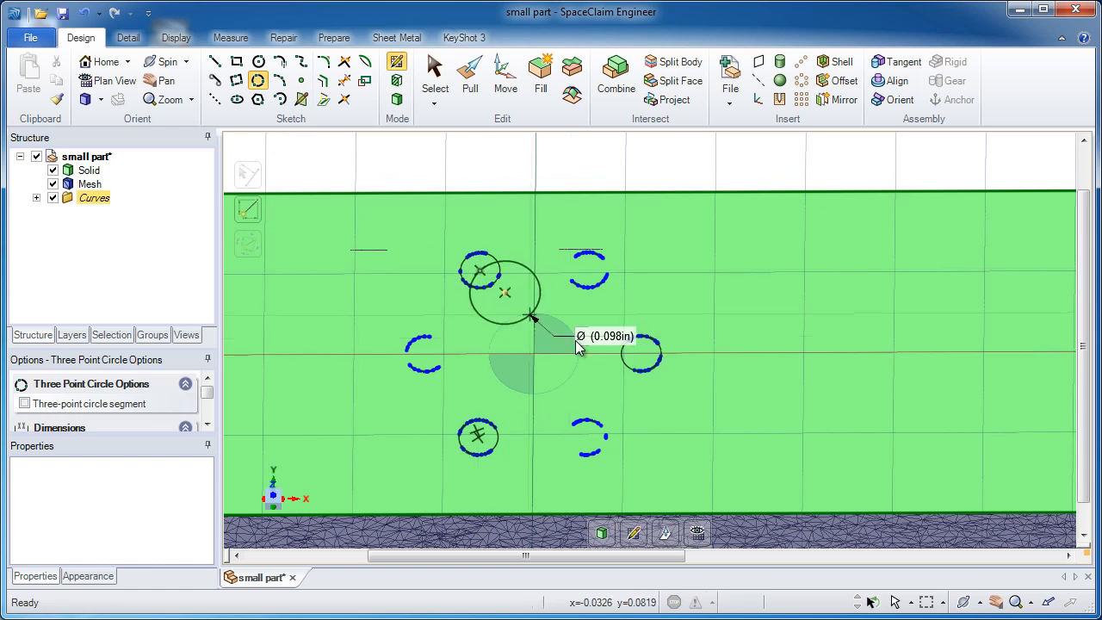
{"action": "left_click", "coordinate": [642, 353]}
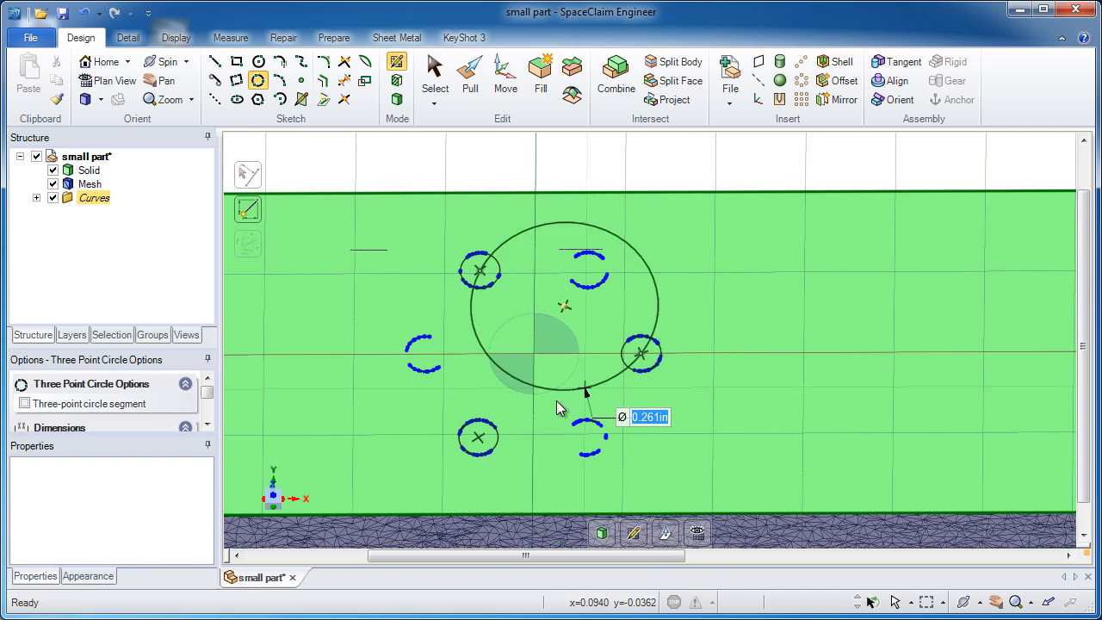
{"action": "left_click", "coordinate": [481, 442]}
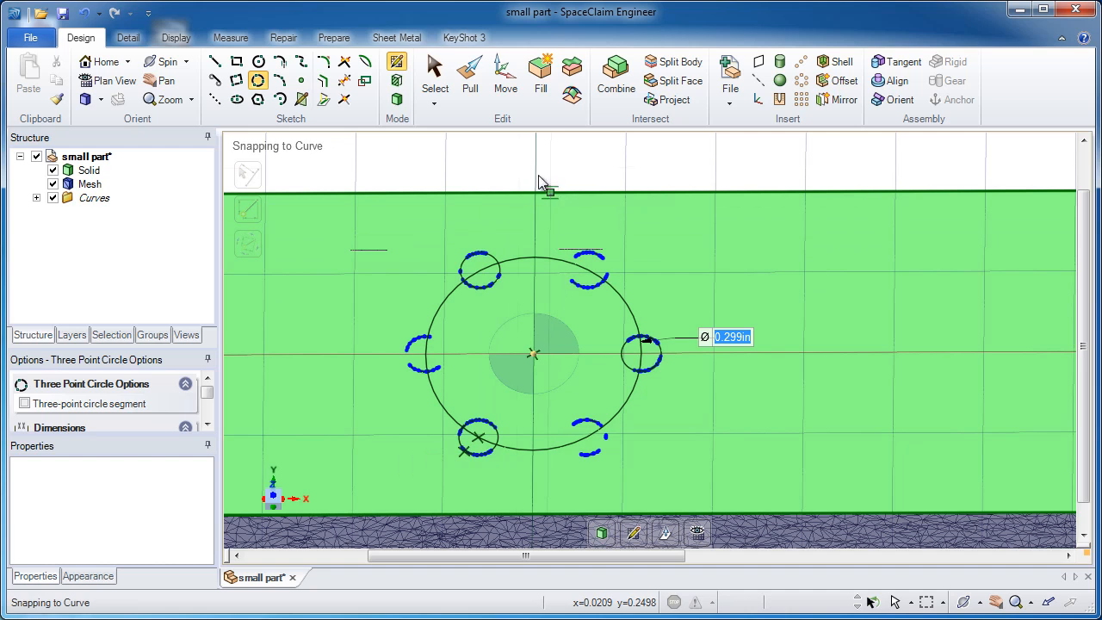
Step: Select the three small hole circles for a Move and anchor the move handle at the center of the large circle
{"action": "left_click", "coordinate": [435, 76]}
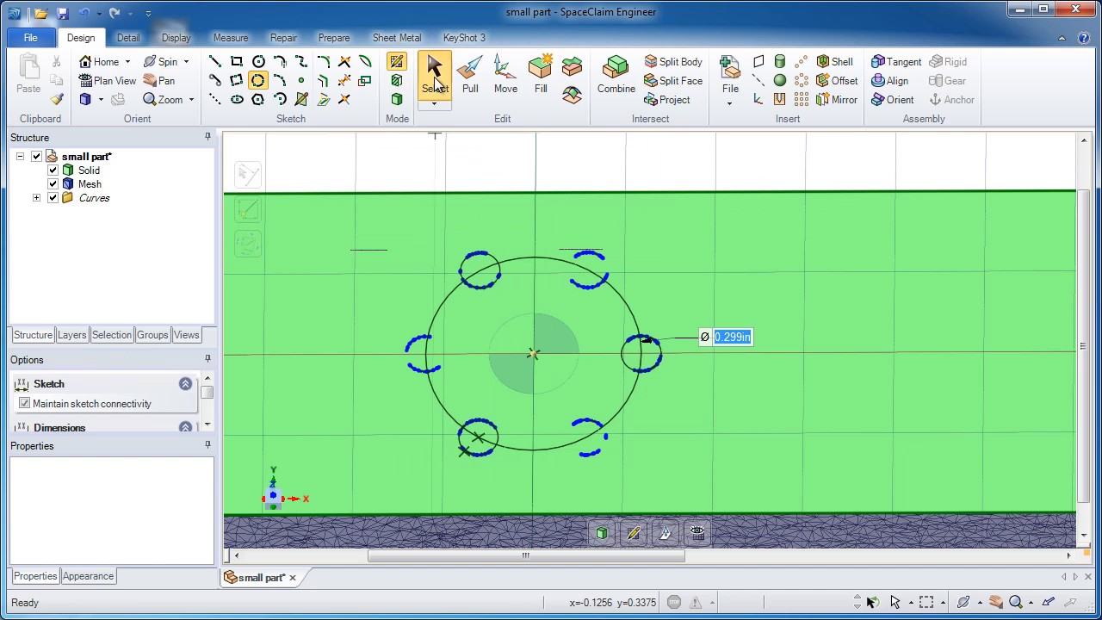
{"action": "left_click", "coordinate": [496, 263]}
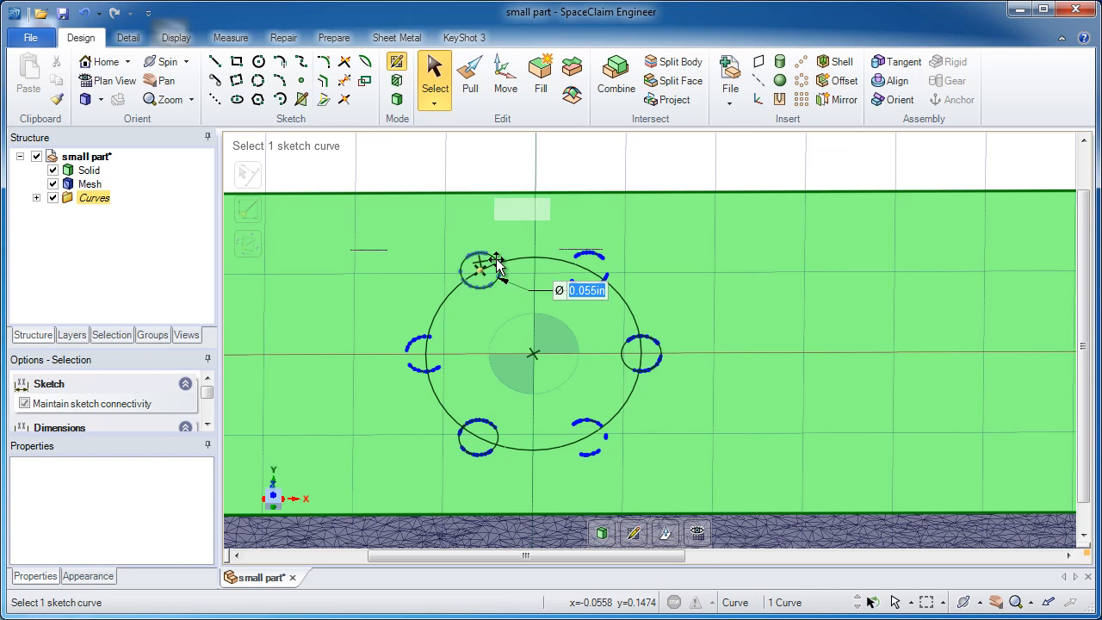
{"action": "left_click", "coordinate": [640, 353], "text": "ctrl"}
{"action": "left_click", "coordinate": [493, 440], "text": "ctrl"}
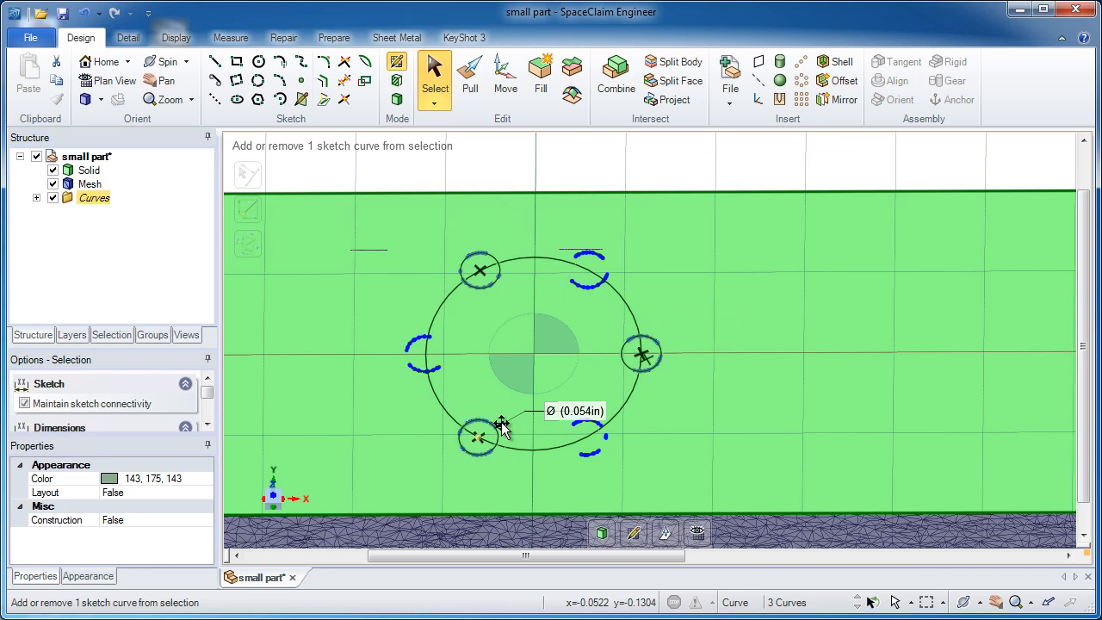
{"action": "left_click", "coordinate": [505, 90]}
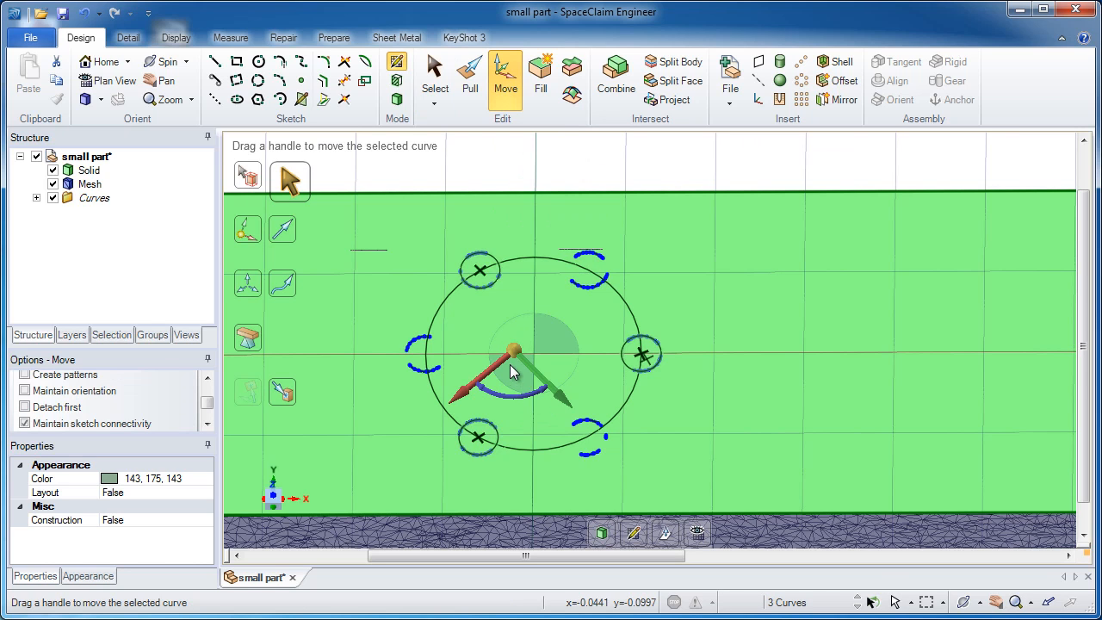
{"action": "left_click_drag", "start_coordinate": [514, 359], "coordinate": [538, 359]}
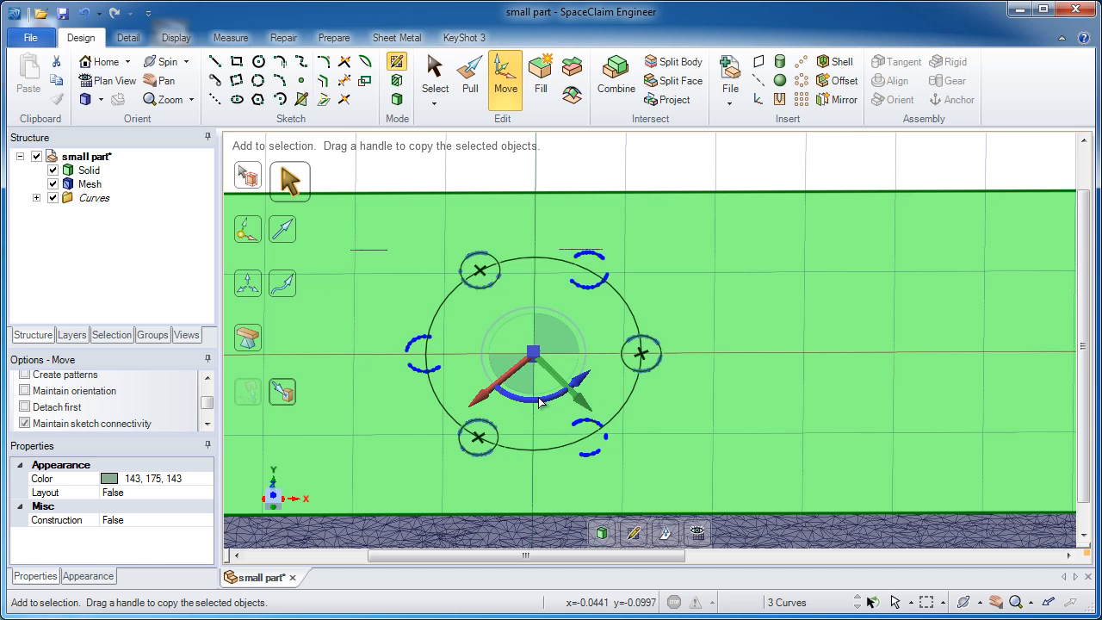
Step: Rotate a copy of the three small circles by 300° about the pattern center onto the remaining scanned holes, and deselect them
{"action": "left_click_drag", "start_coordinate": [540, 402], "coordinate": [496, 402]}
{"action": "left_click_drag", "start_coordinate": [478, 397], "coordinate": [479, 385]}
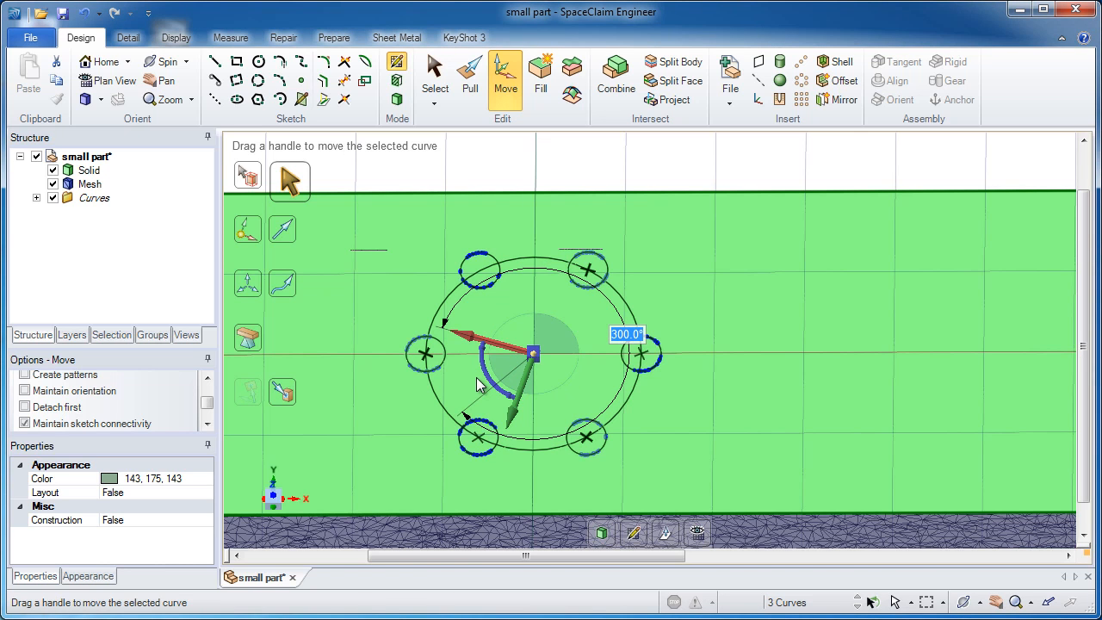
{"action": "left_click", "coordinate": [559, 155]}
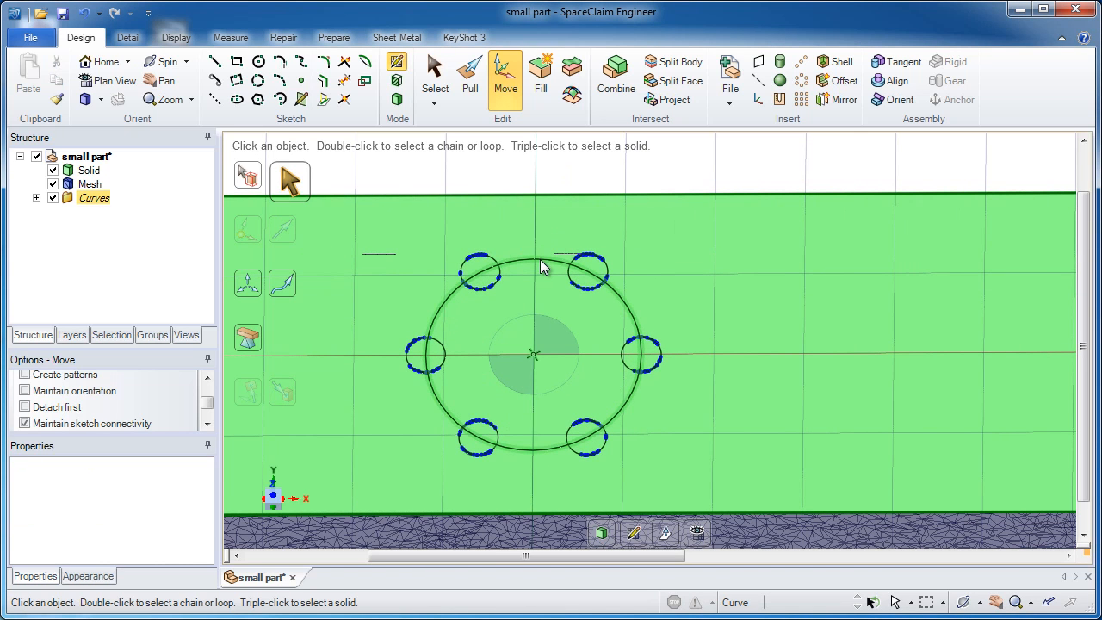
Step: Delete the large circle that runs through the centers of the six small hole circles
{"action": "left_click", "coordinate": [435, 73]}
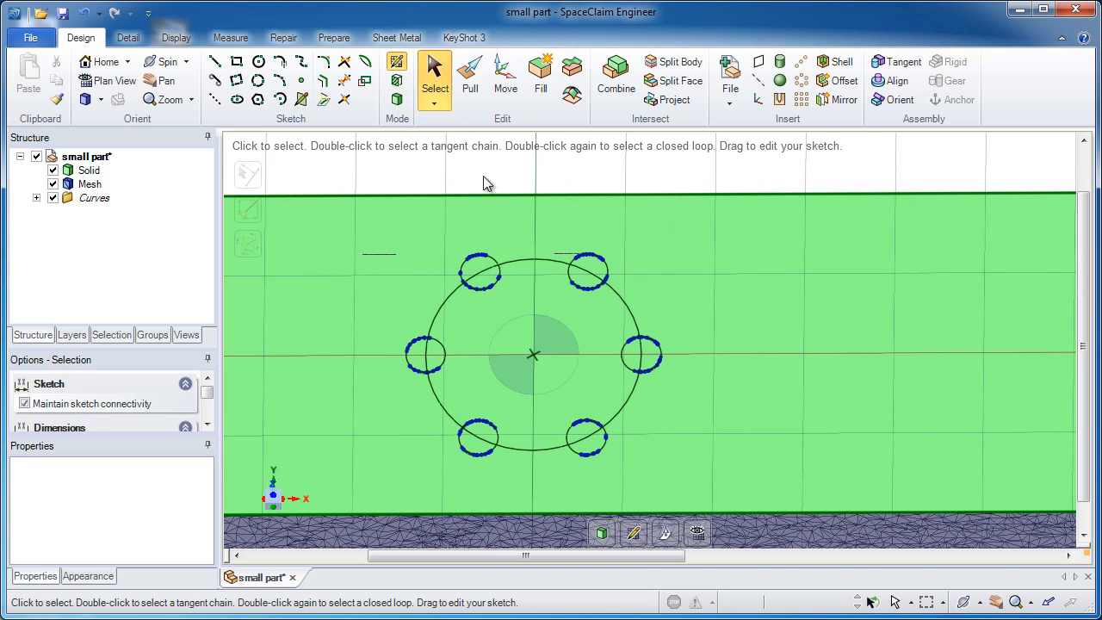
{"action": "left_click", "coordinate": [518, 260]}
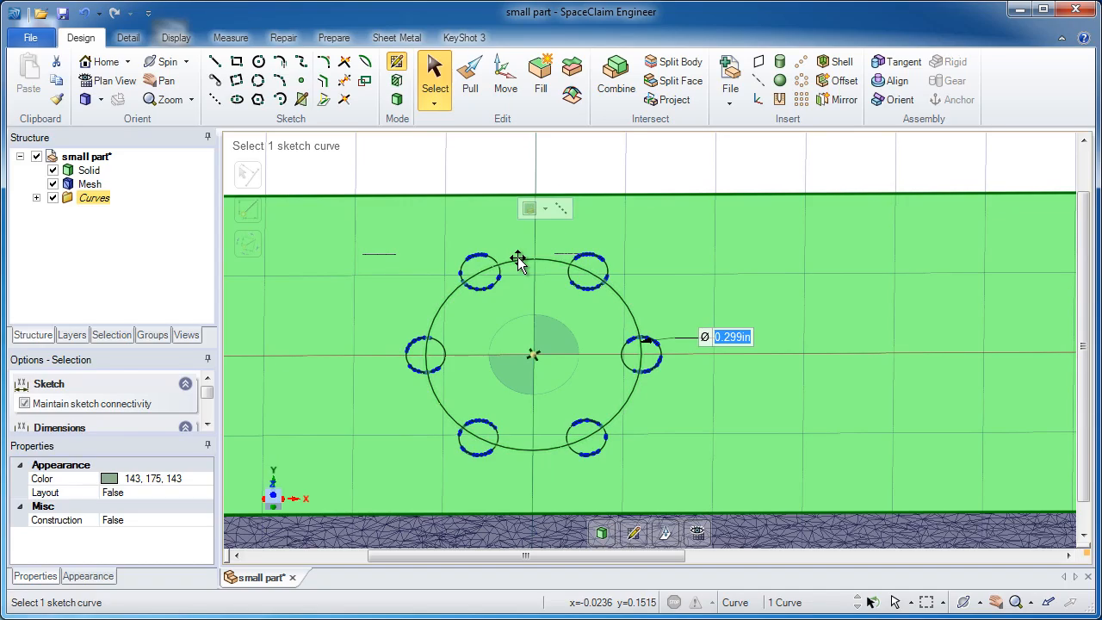
{"action": "key", "text": "Delete"}
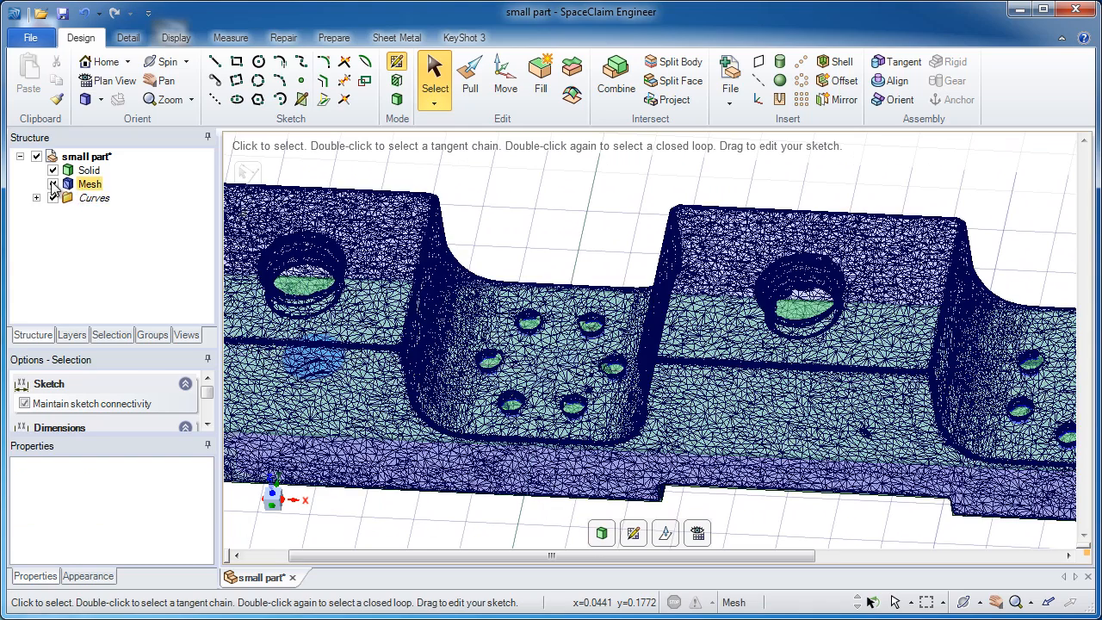
Step: Hide the mesh and the main solid so that only the sketched circles are displayed
{"action": "left_click", "coordinate": [53, 183]}
{"action": "left_click", "coordinate": [53, 184]}
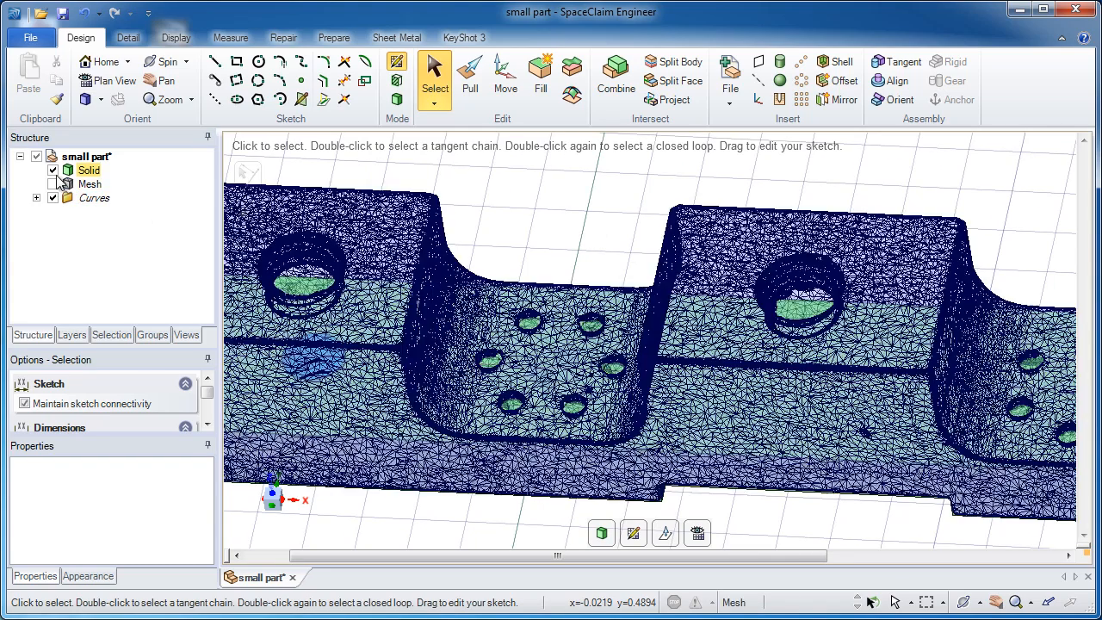
{"action": "left_click", "coordinate": [53, 183]}
{"action": "left_click", "coordinate": [53, 170]}
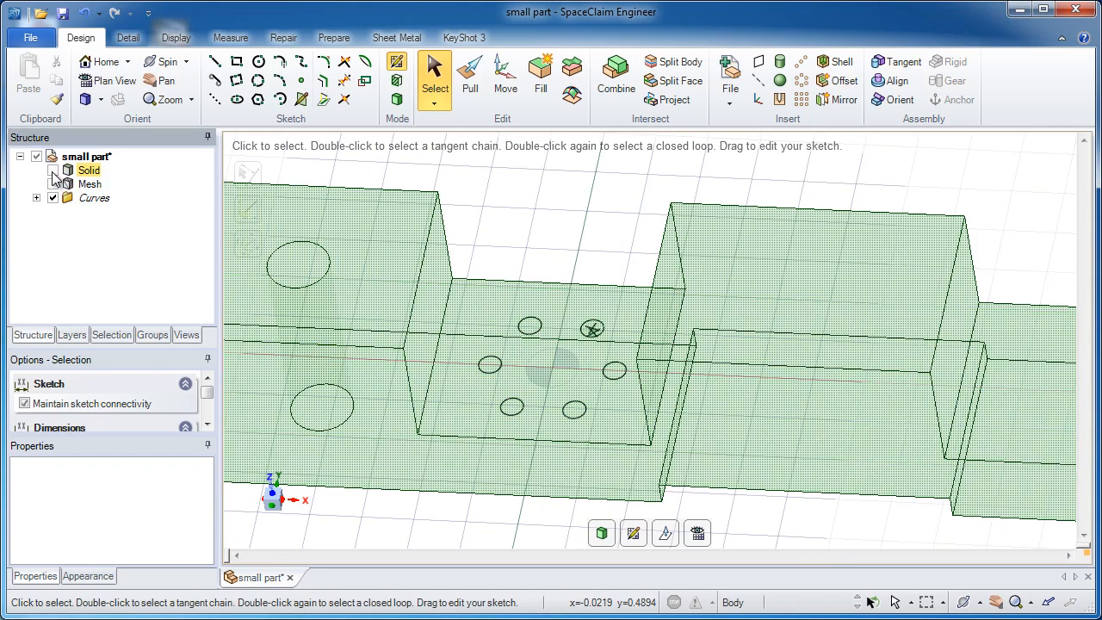
Step: Pull the six circular surfaces to both sides into cylinders about 1.240 in long in total, and deselect them
{"action": "left_click", "coordinate": [471, 79]}
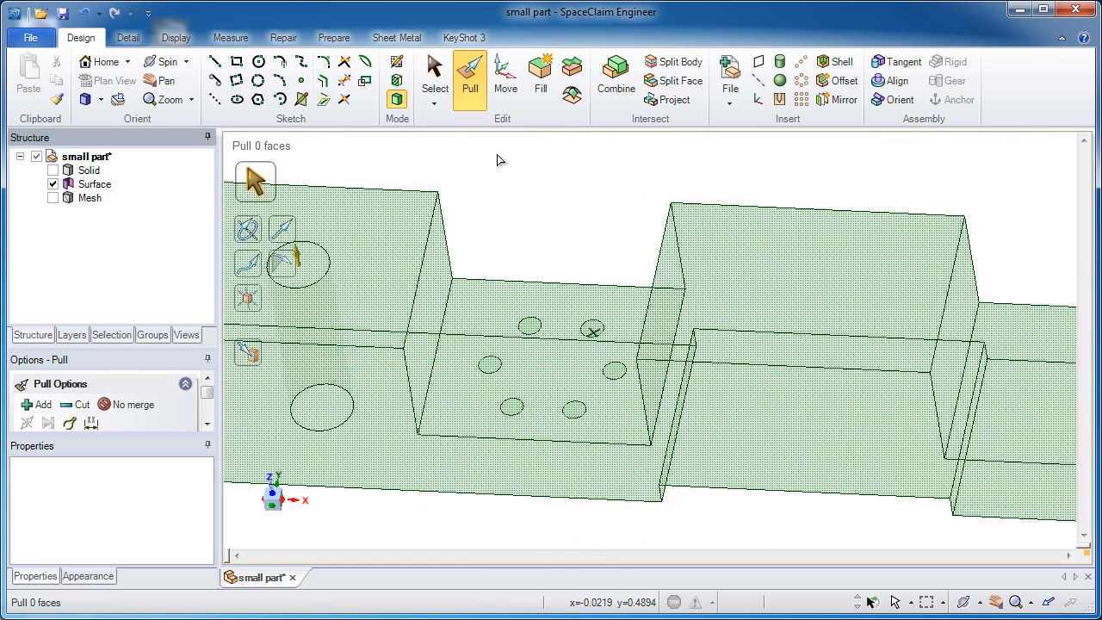
{"action": "left_click_drag", "start_coordinate": [412, 276], "coordinate": [658, 450]}
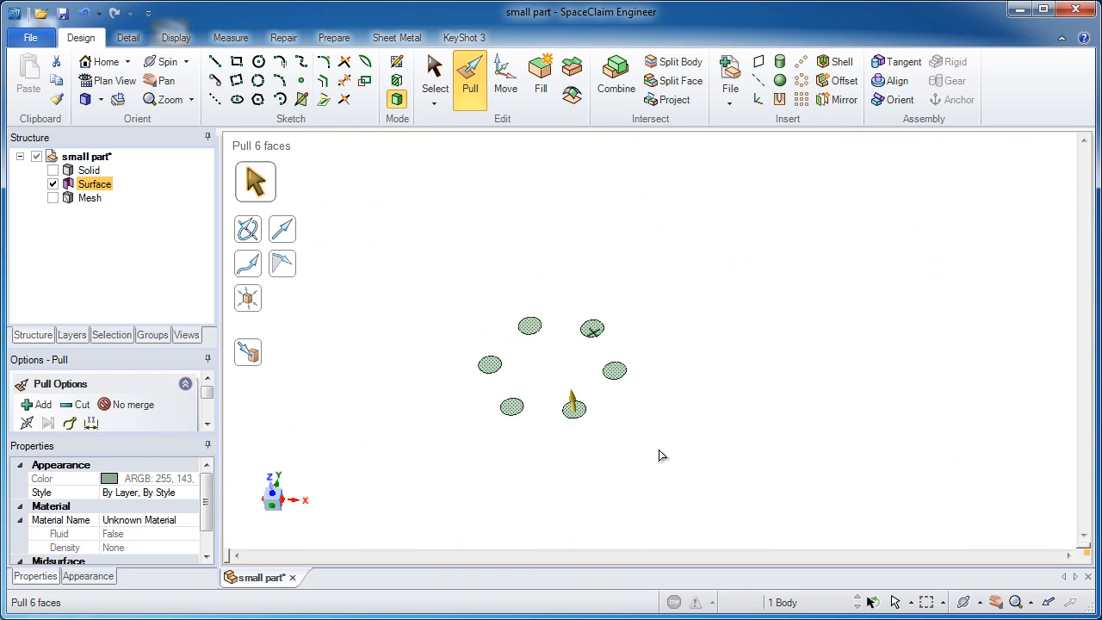
{"action": "left_click", "coordinate": [26, 424]}
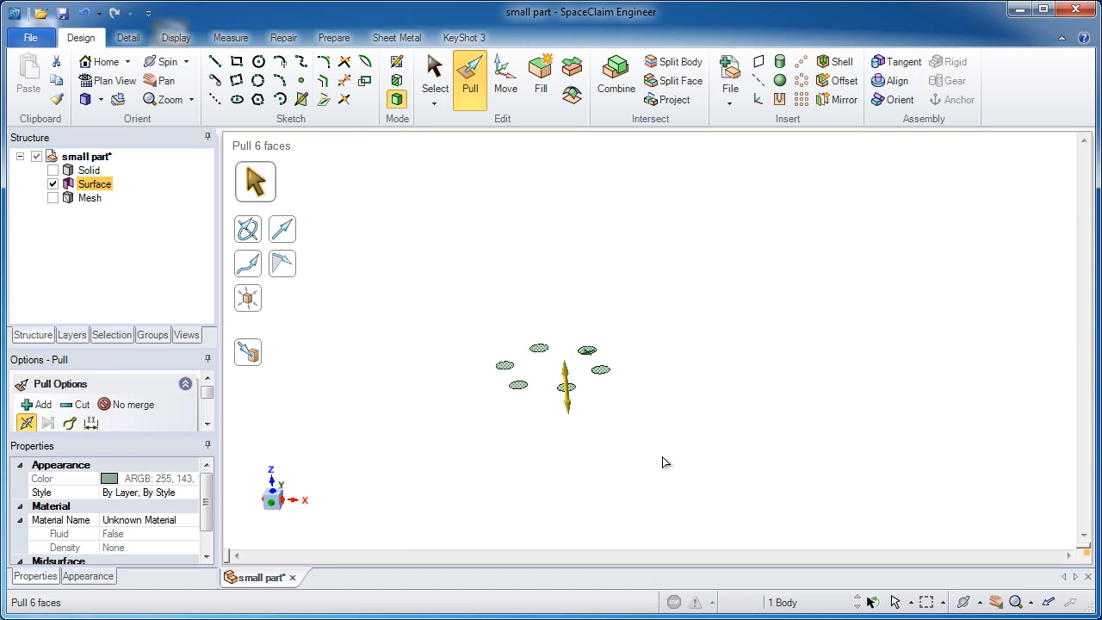
{"action": "left_click_drag", "start_coordinate": [663, 462], "coordinate": [667, 256]}
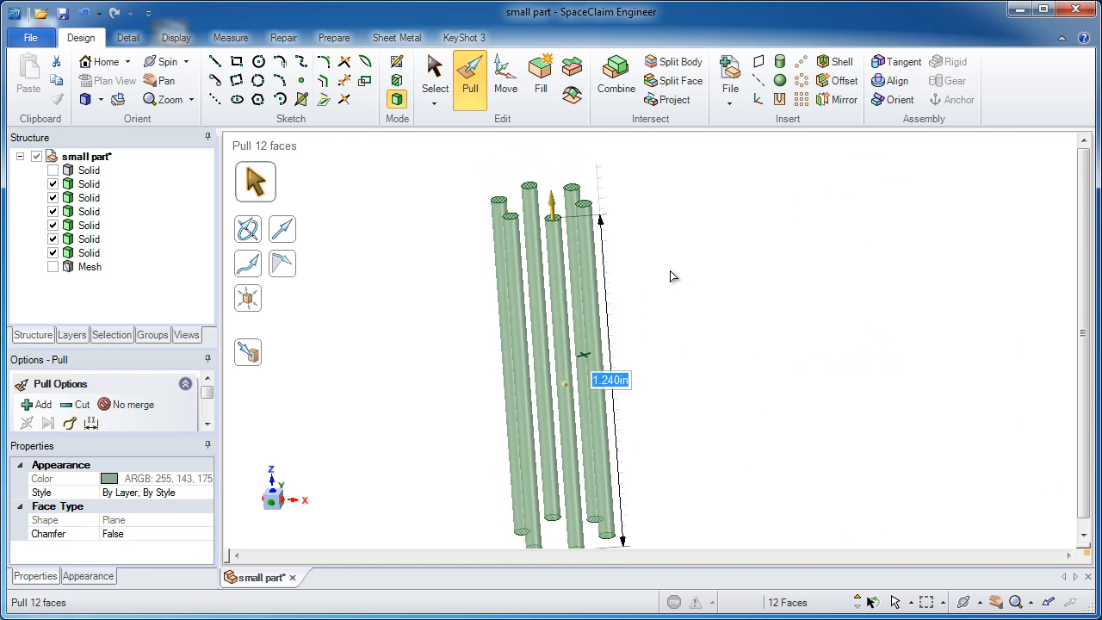
{"action": "left_click", "coordinate": [437, 227]}
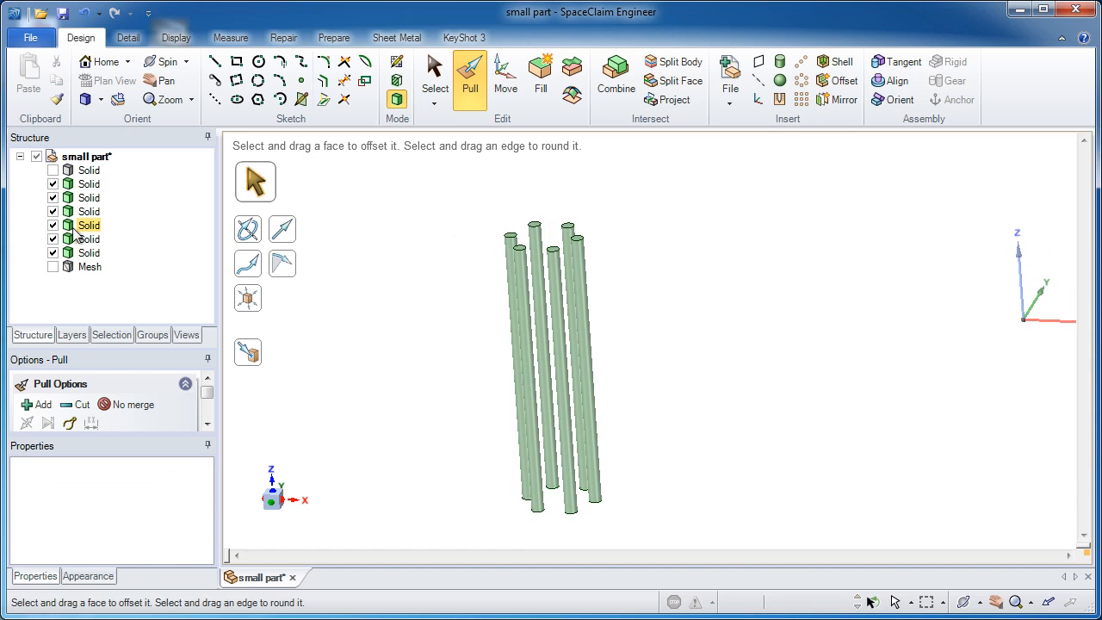
Step: Show the main solid again and color its whole body Orange
{"action": "left_click", "coordinate": [52, 170]}
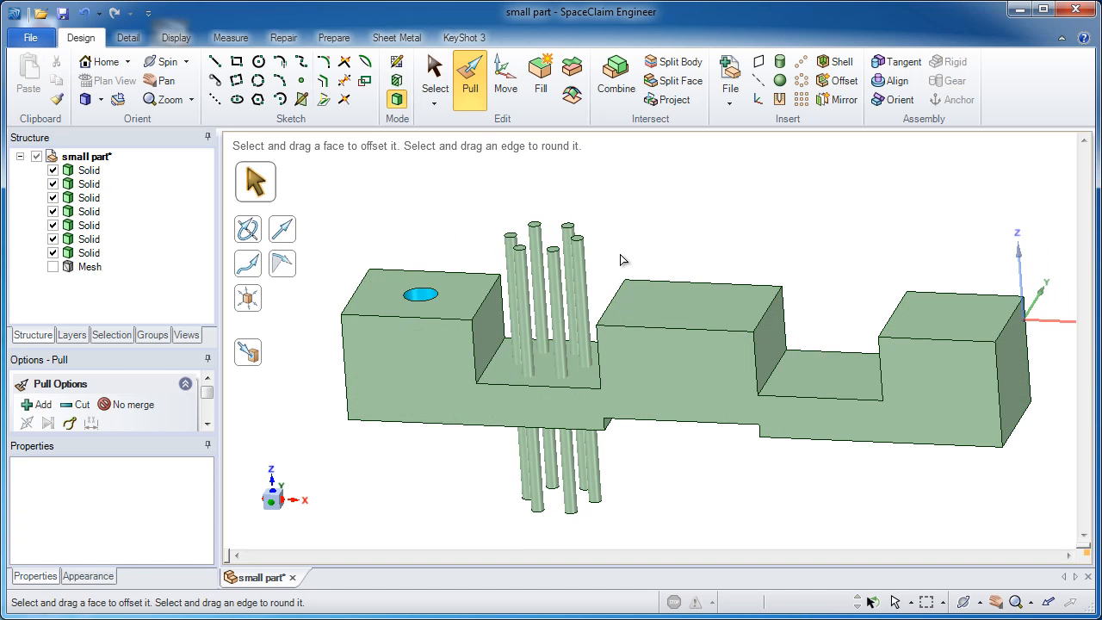
{"action": "left_click", "coordinate": [433, 78]}
{"action": "left_click", "coordinate": [464, 289]}
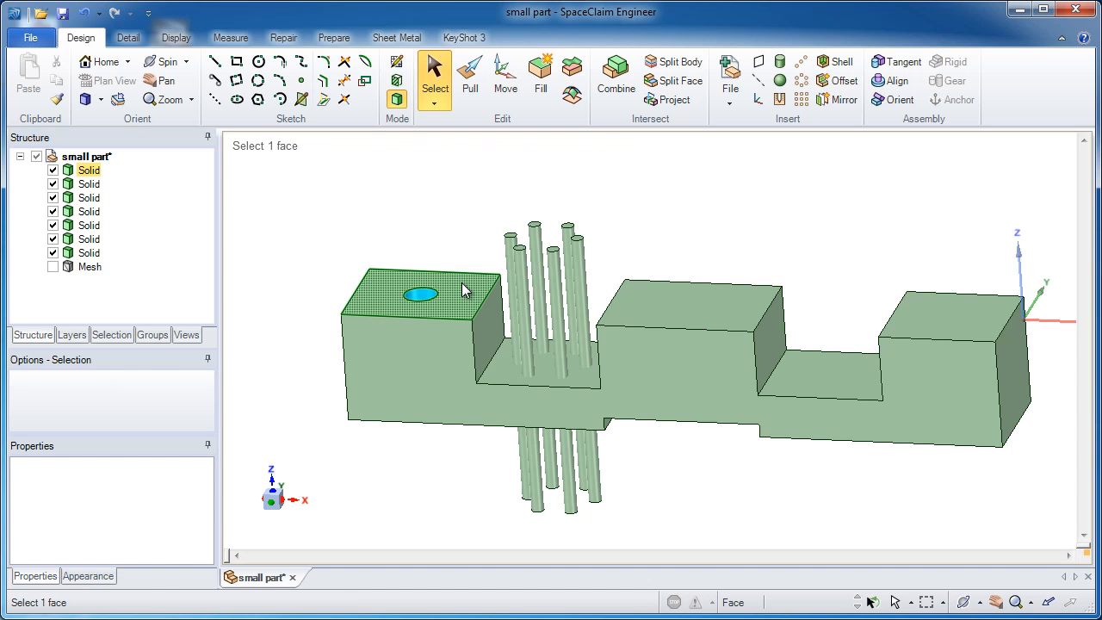
{"action": "left_click", "coordinate": [463, 289]}
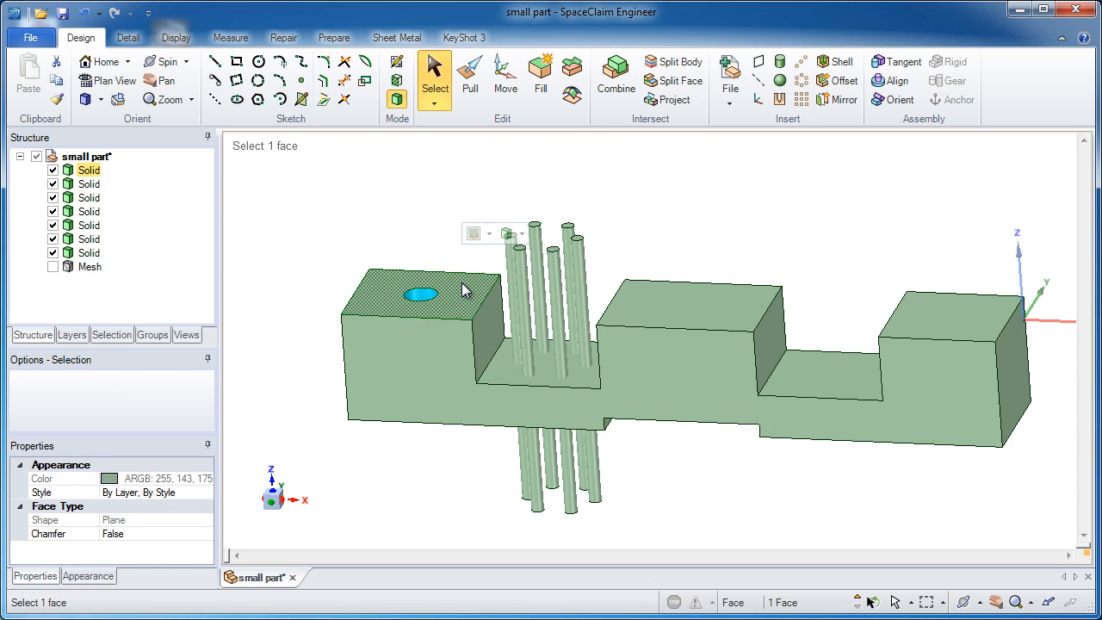
{"action": "left_click", "coordinate": [489, 234]}
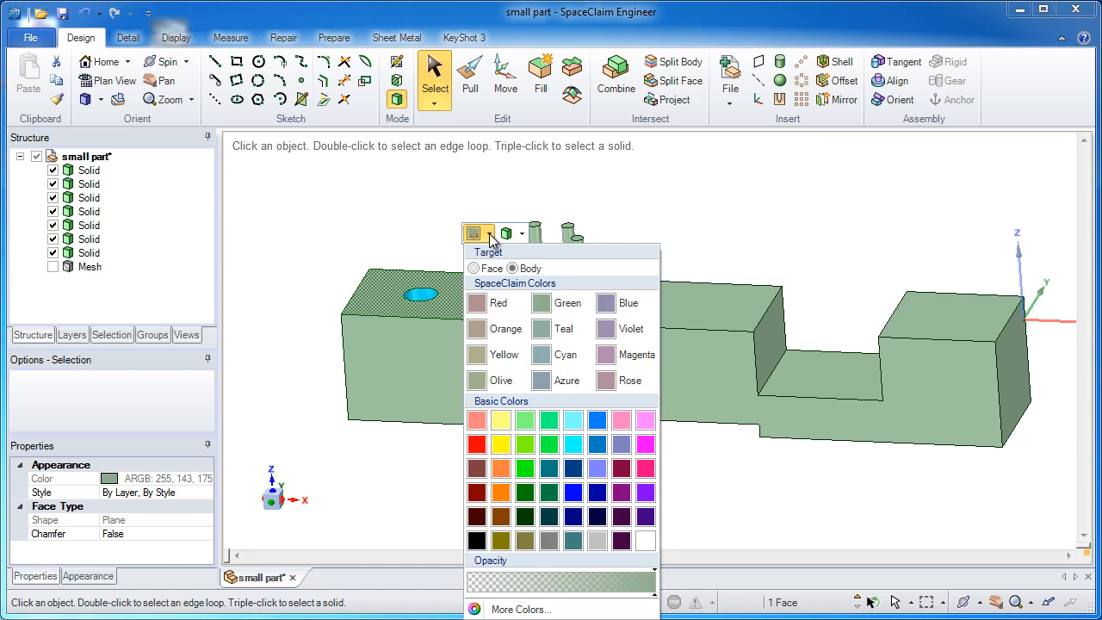
{"action": "left_click", "coordinate": [522, 333]}
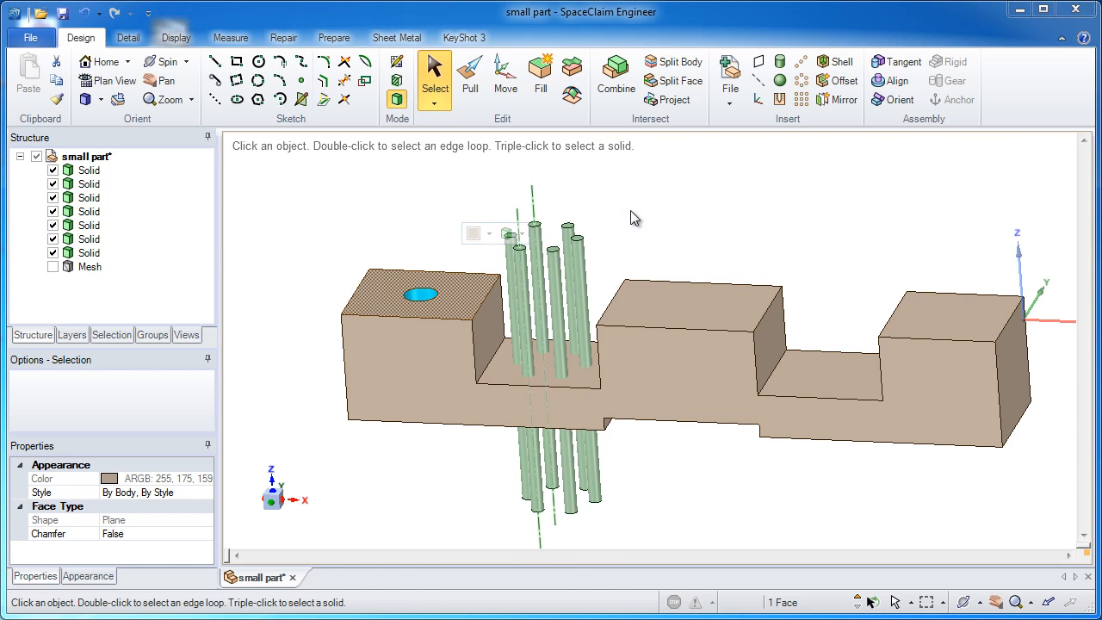
{"action": "middle_click_drag", "start_coordinate": [631, 211], "coordinate": [660, 194]}
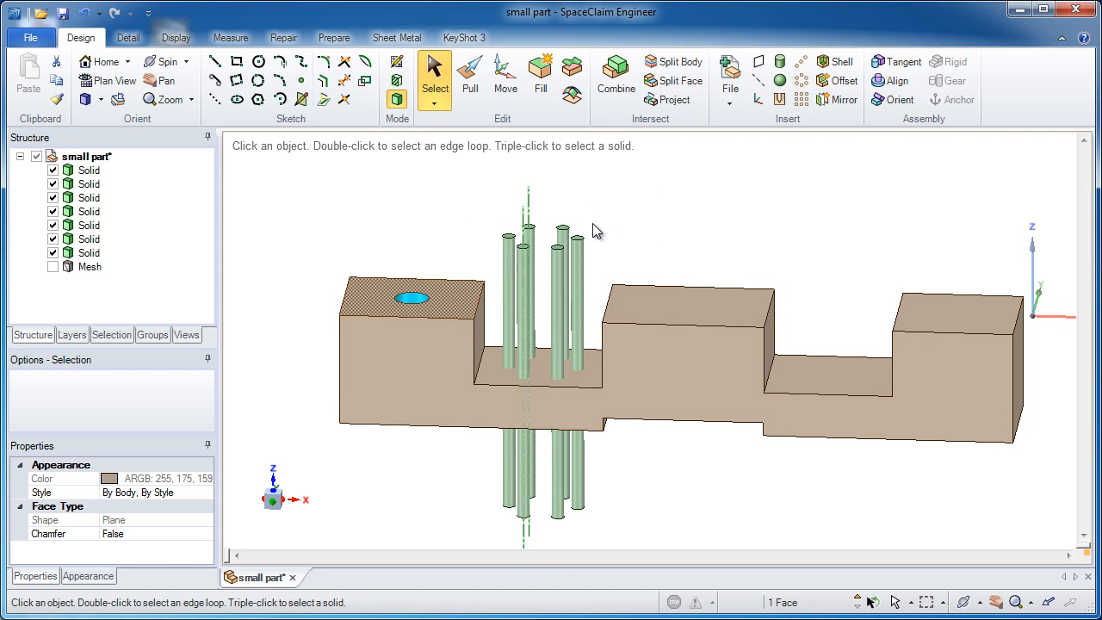
Step: With the Move tool, select the six small cylinders as whole bodies
{"action": "key", "text": "alt"}
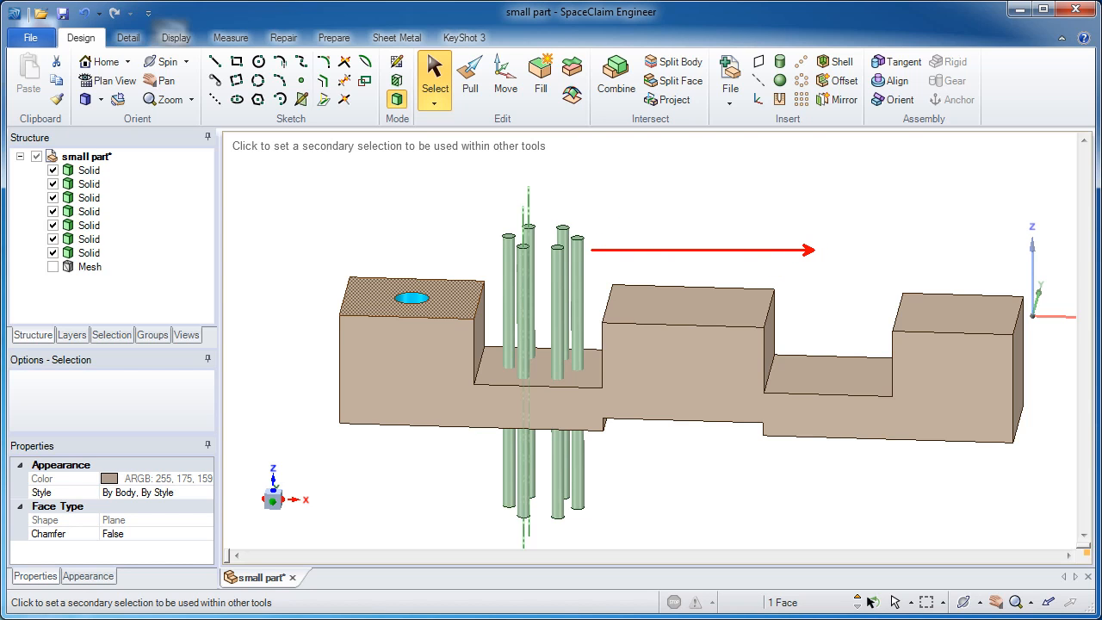
{"action": "left_click", "coordinate": [505, 95]}
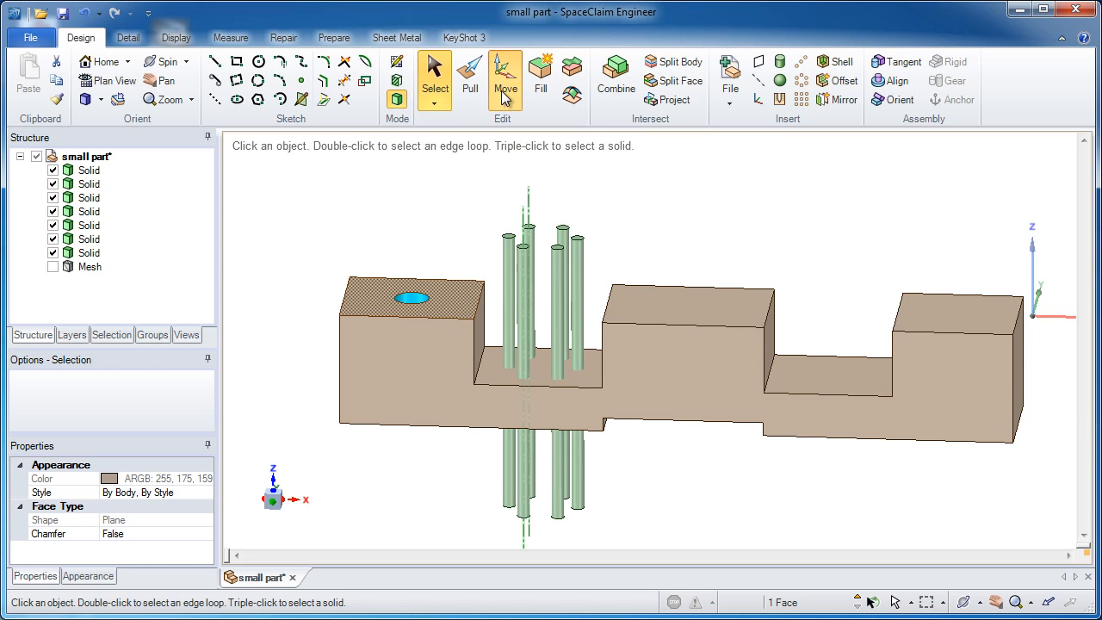
{"action": "left_click", "coordinate": [629, 199]}
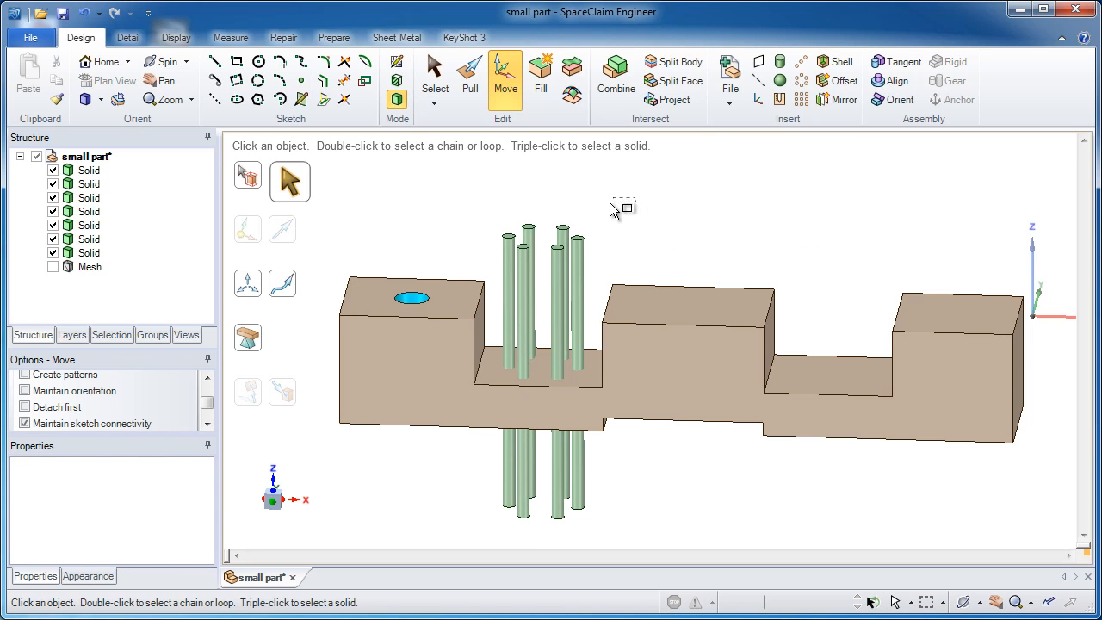
{"action": "left_click_drag", "start_coordinate": [611, 209], "coordinate": [490, 259]}
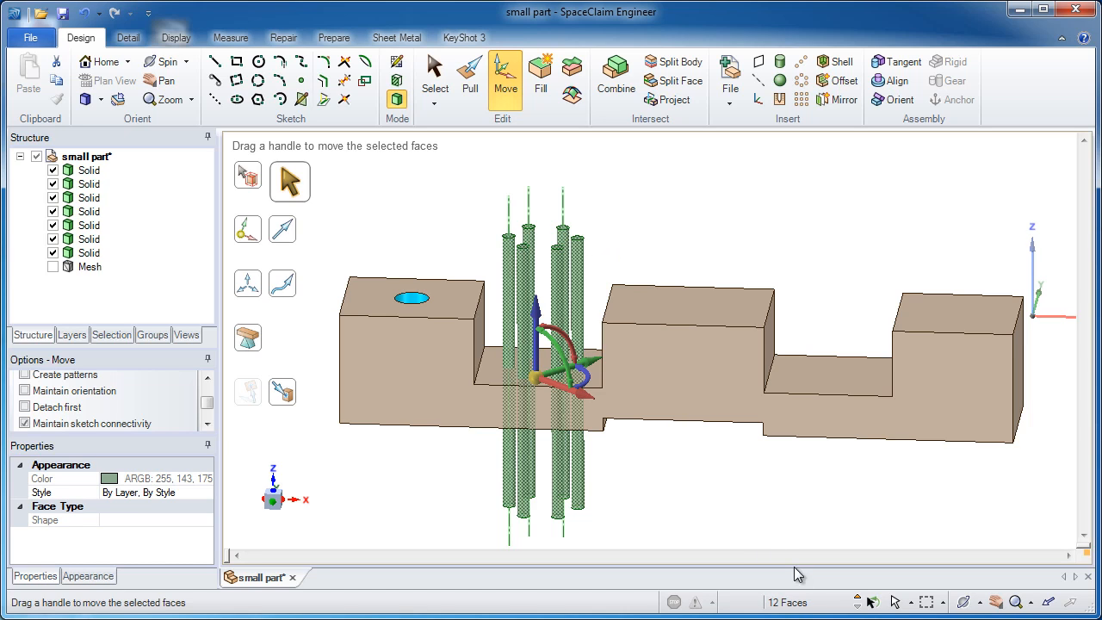
{"action": "left_click", "coordinate": [863, 602]}
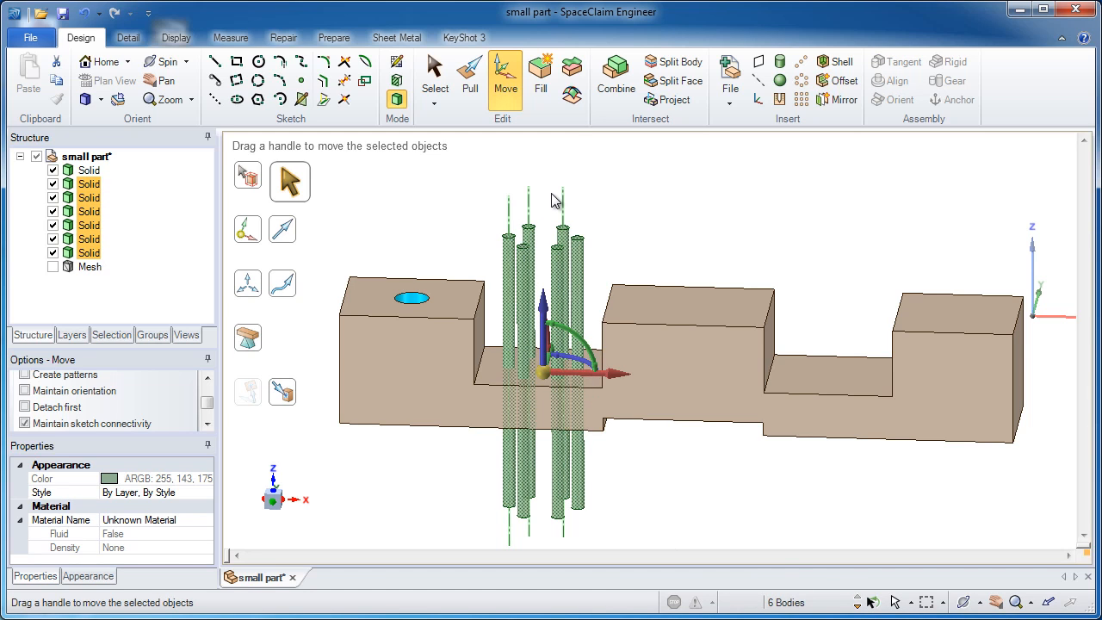
Step: Align the move handle to the first recess floor's front edge, and copy the six cylinders along it up to the second recess floor
{"action": "left_click", "coordinate": [287, 234]}
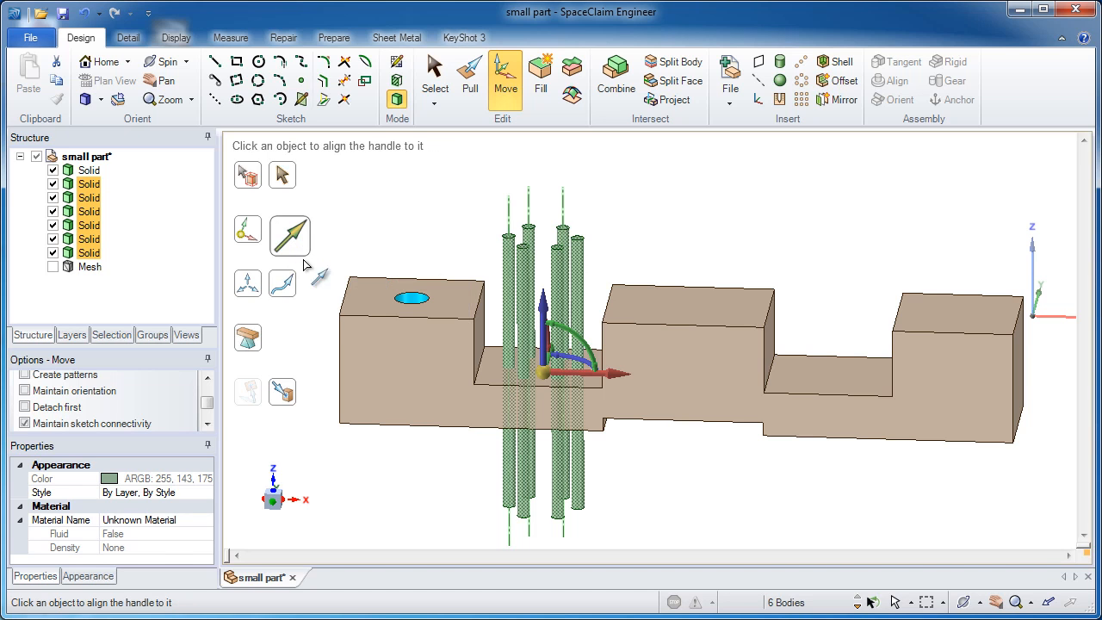
{"action": "left_click", "coordinate": [512, 387]}
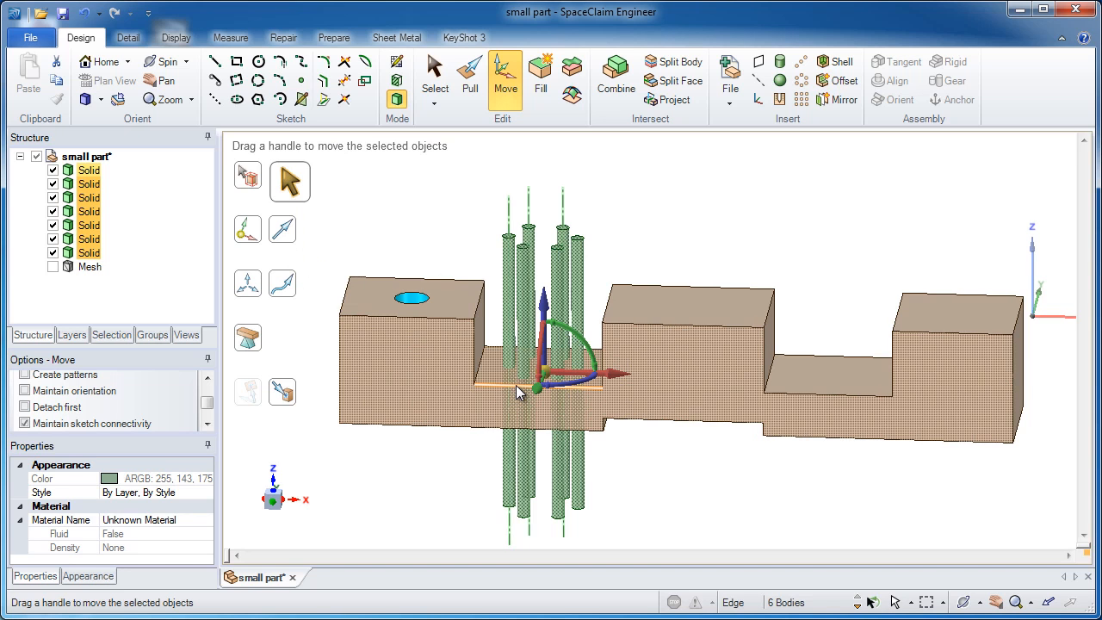
{"action": "middle_click_drag", "start_coordinate": [517, 387], "coordinate": [519, 390]}
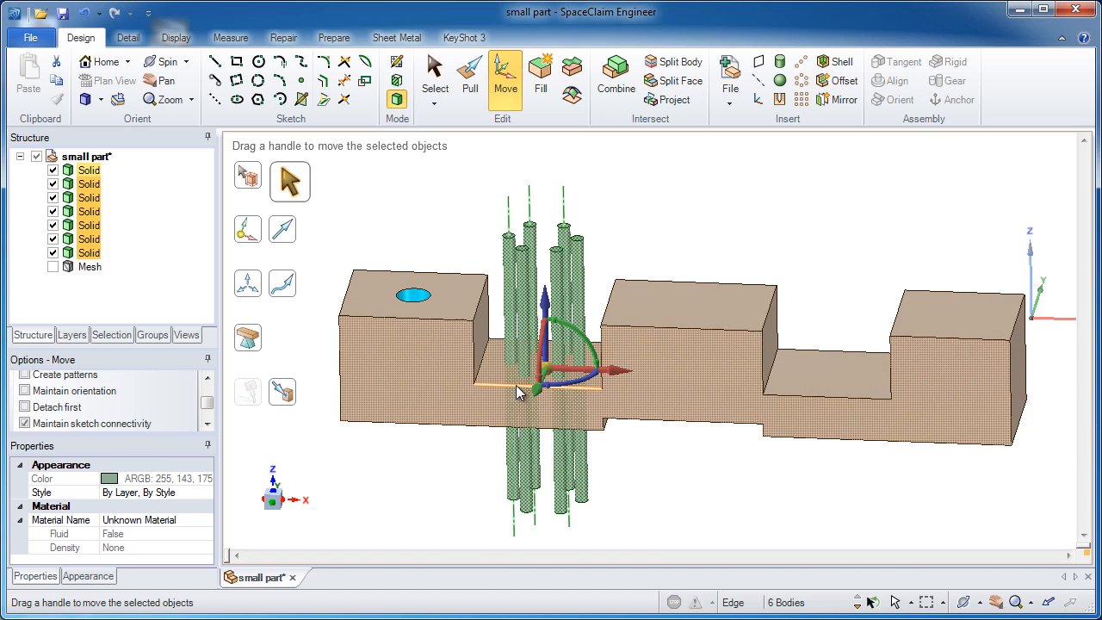
{"action": "left_click", "coordinate": [617, 373]}
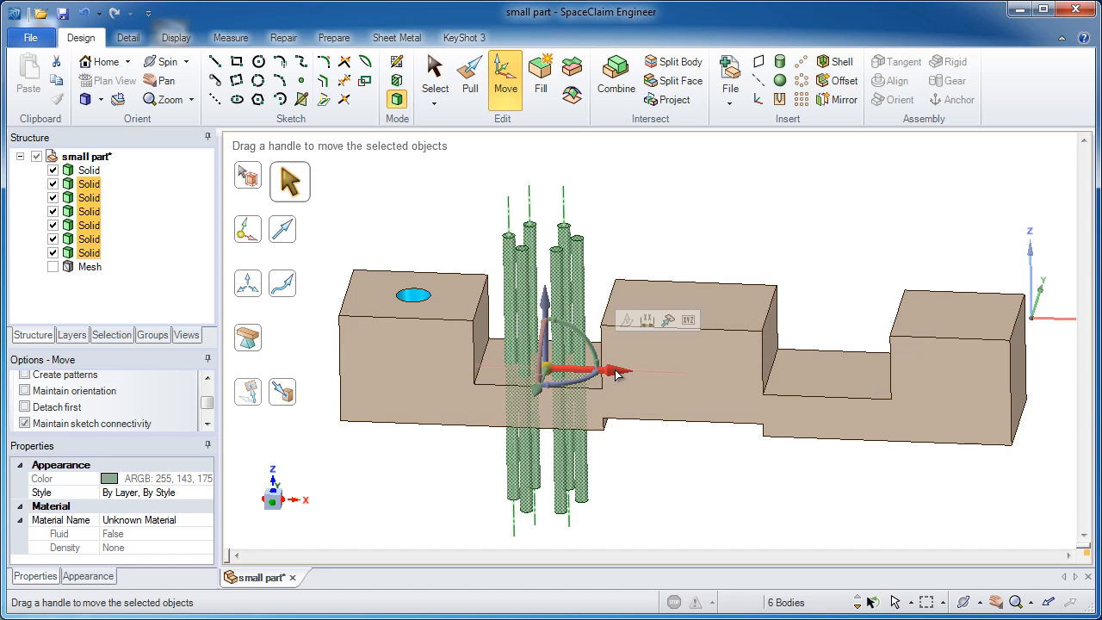
{"action": "left_click", "coordinate": [669, 320]}
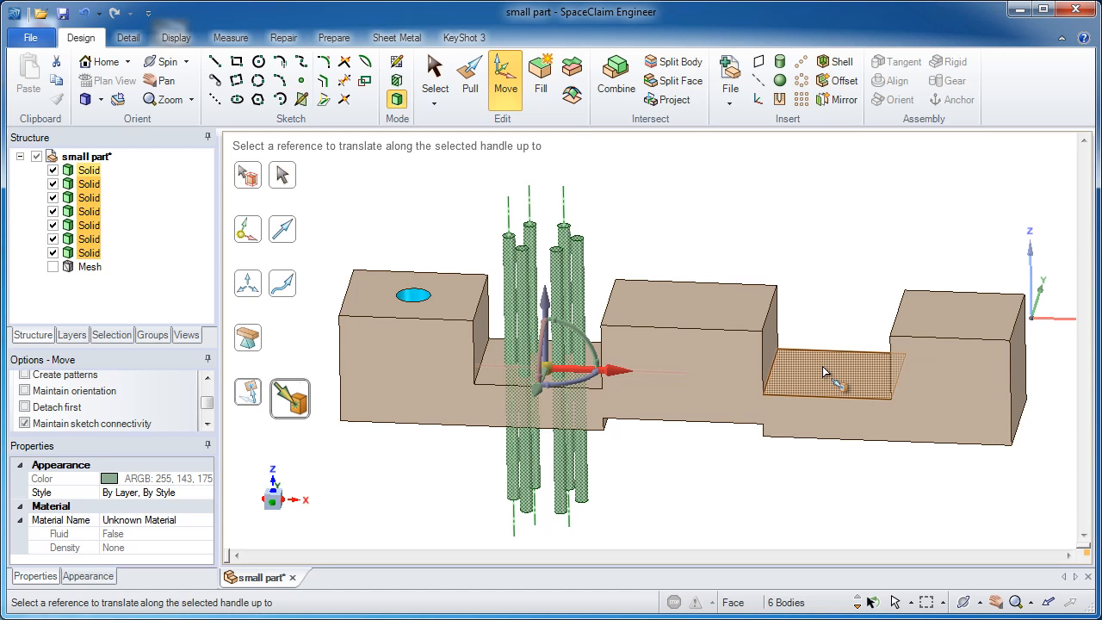
{"action": "left_click", "coordinate": [825, 371], "text": "ctrl"}
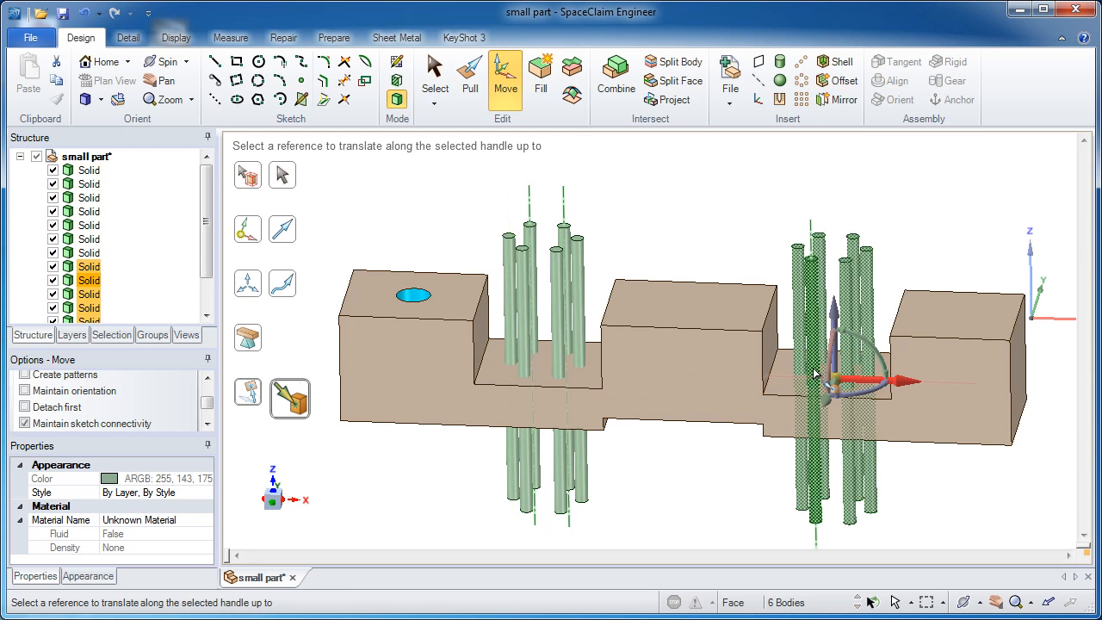
{"action": "left_click", "coordinate": [898, 236]}
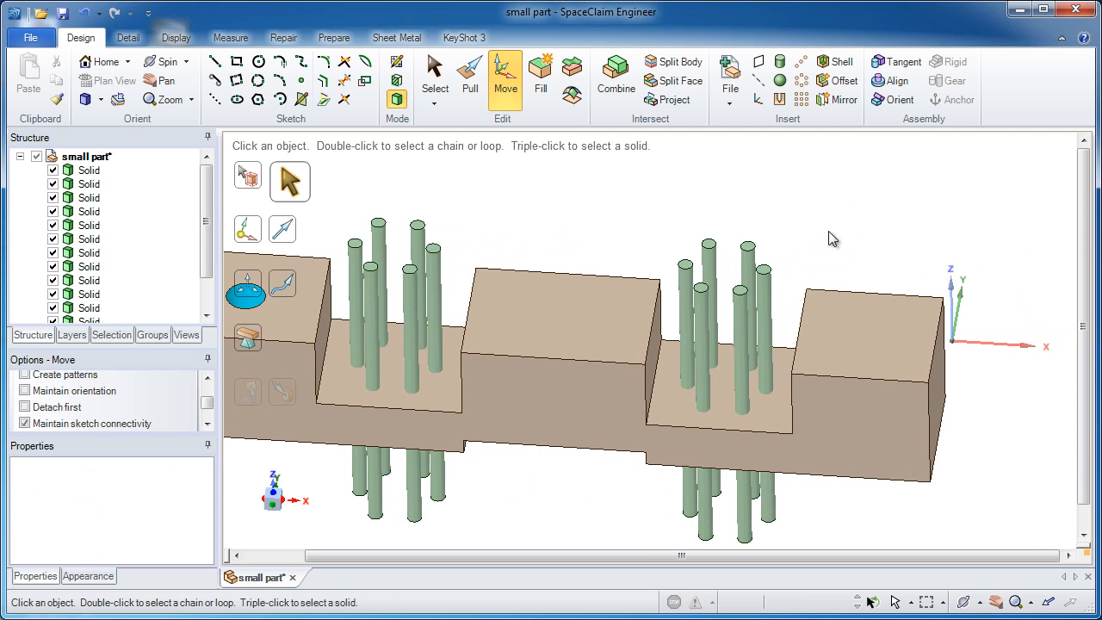
Step: Rotate the six copied cylinder bodies in the second recess by 90° about the vertical axis, and deselect them
{"action": "left_click", "coordinate": [508, 93]}
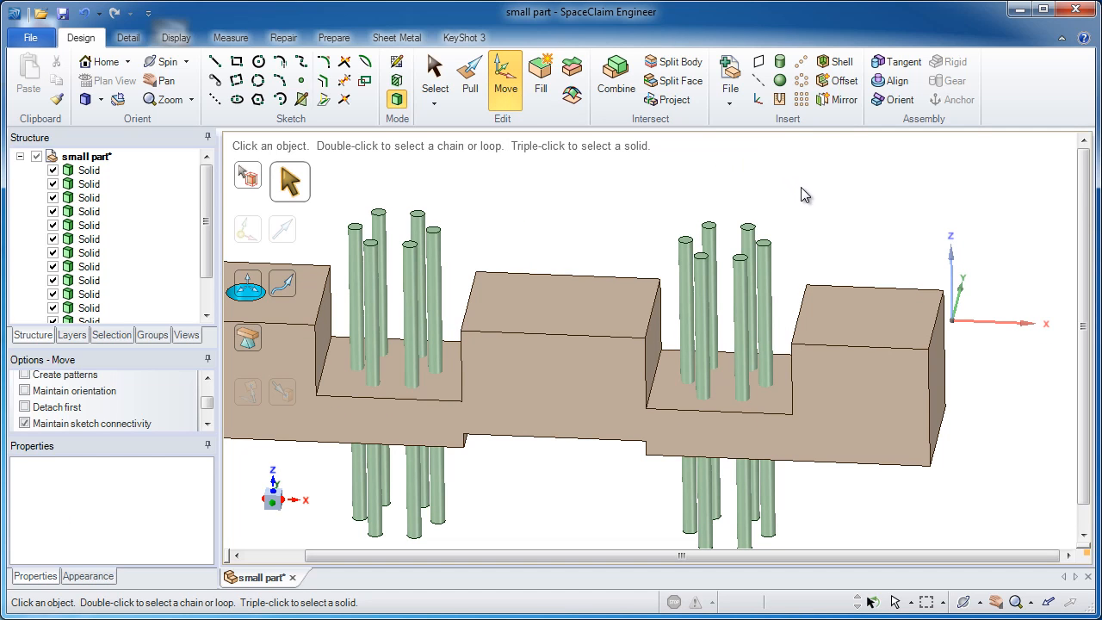
{"action": "left_click_drag", "start_coordinate": [822, 190], "coordinate": [691, 278]}
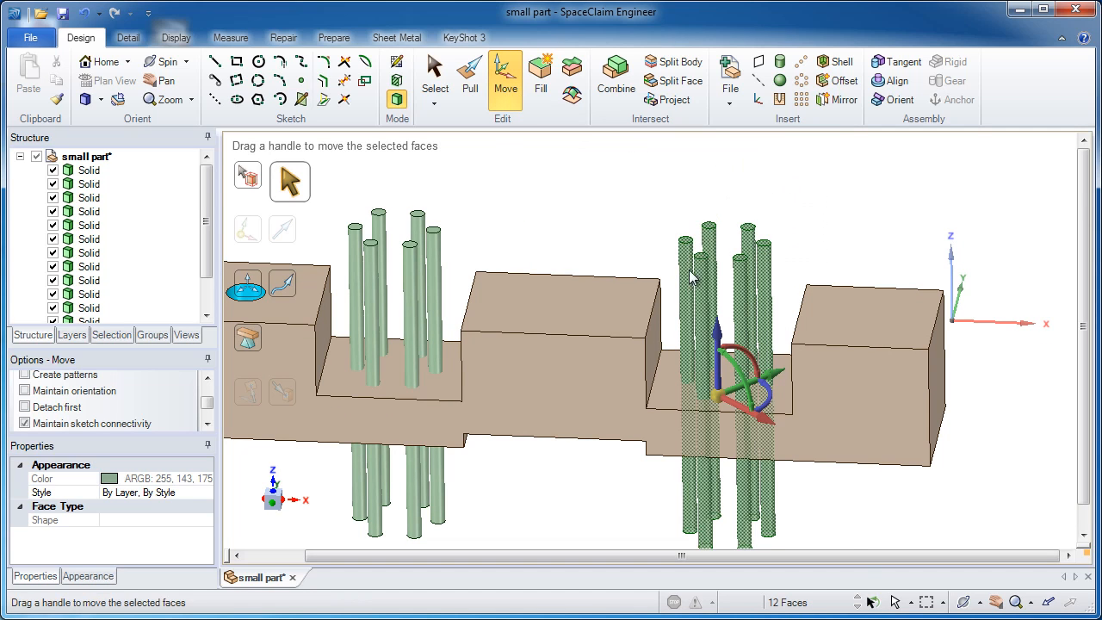
{"action": "left_click", "coordinate": [858, 596]}
{"action": "middle_click_drag", "start_coordinate": [777, 480], "coordinate": [779, 495]}
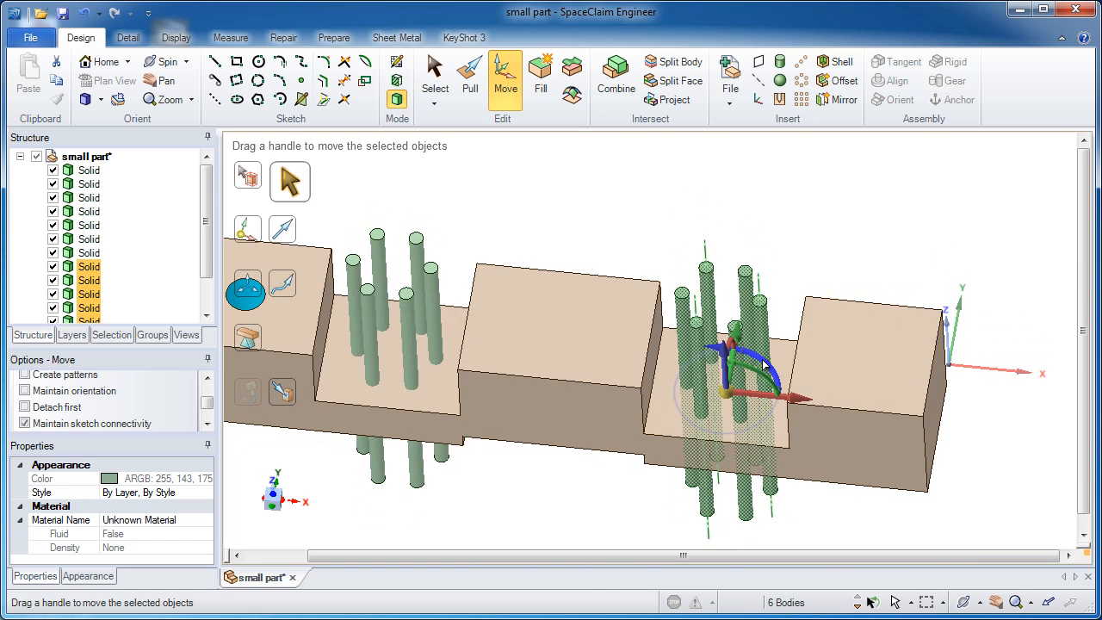
{"action": "left_click_drag", "start_coordinate": [762, 360], "coordinate": [779, 410]}
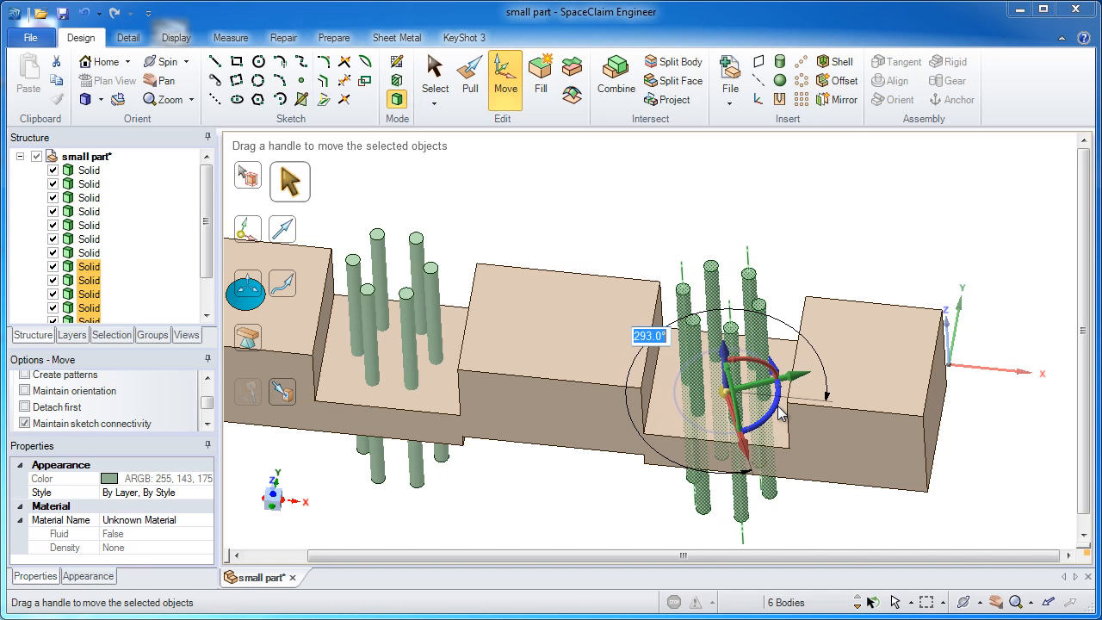
{"action": "key", "text": "Return"}
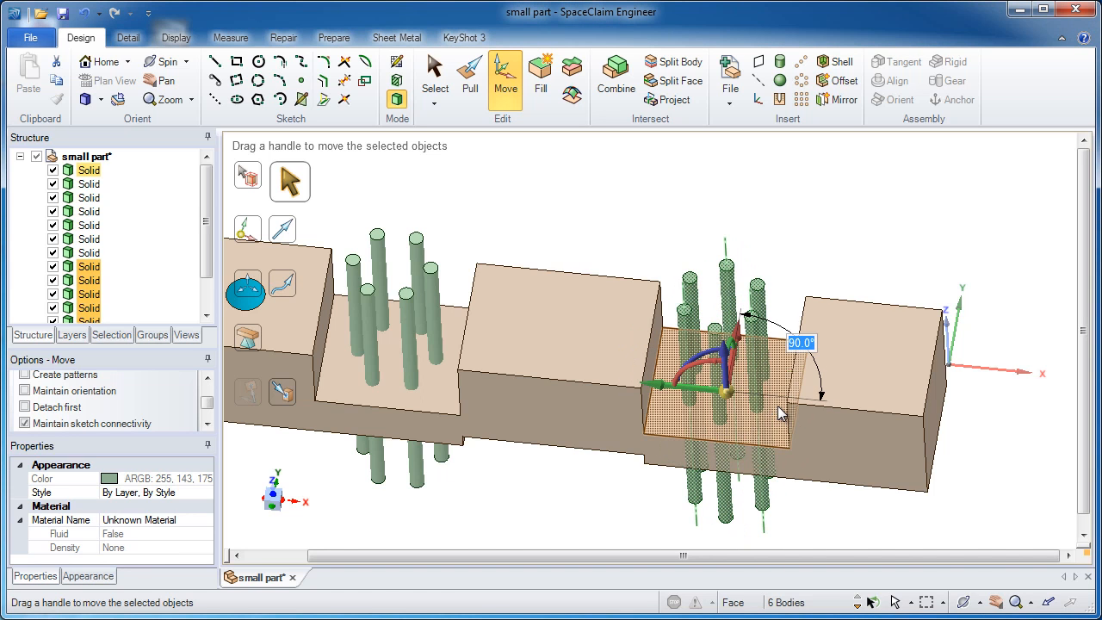
{"action": "middle_click_drag", "start_coordinate": [746, 317], "coordinate": [750, 338]}
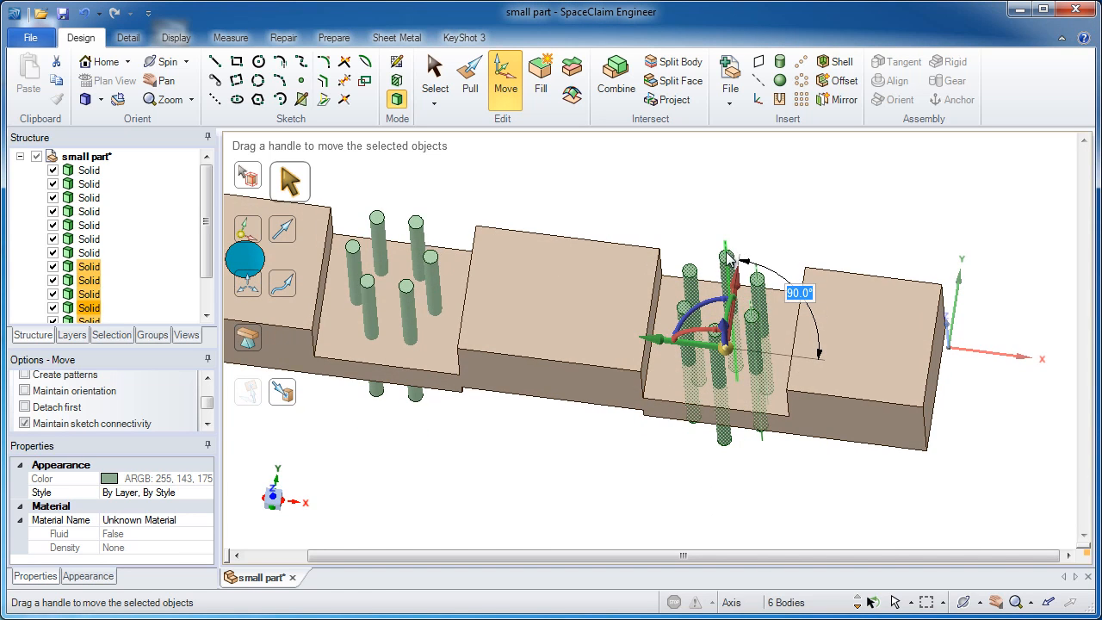
{"action": "middle_click_drag", "start_coordinate": [731, 260], "coordinate": [731, 264]}
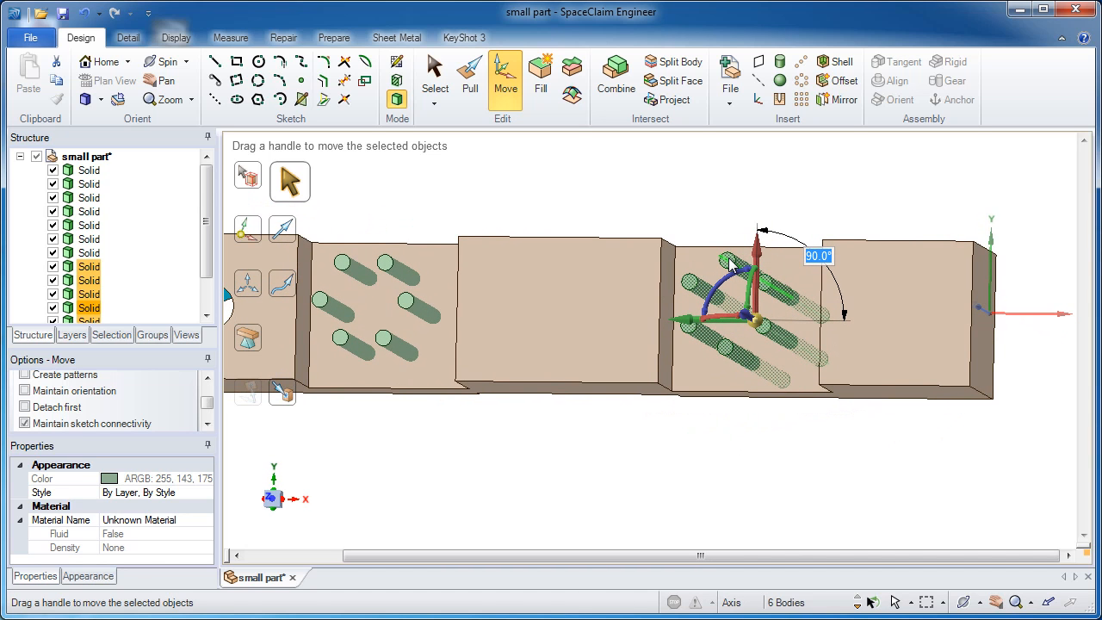
{"action": "middle_click_drag", "start_coordinate": [732, 264], "coordinate": [733, 267]}
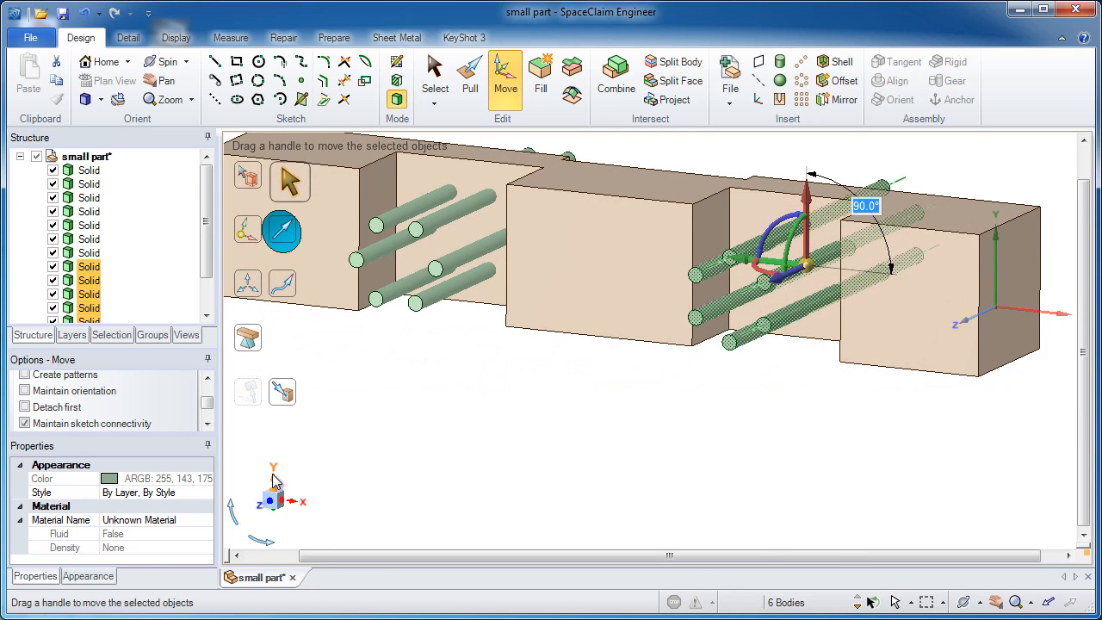
{"action": "left_click", "coordinate": [618, 419]}
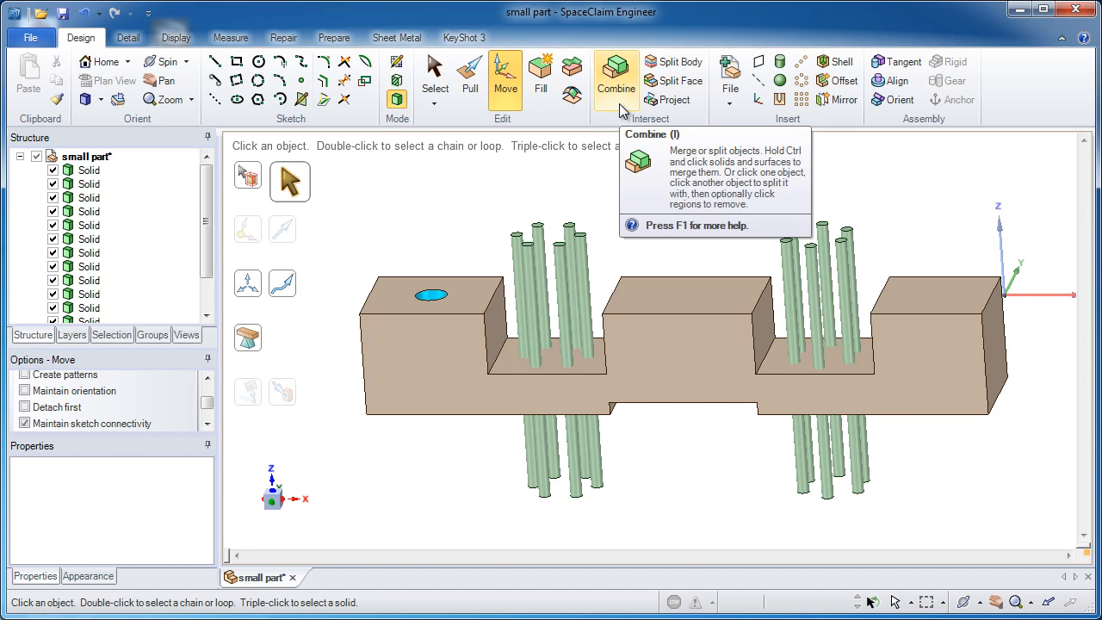
Step: Cut the main solid with all twelve small cylinders using Combine with Keep cutter off, and remove the regions inside them to form holes
{"action": "left_click", "coordinate": [617, 77]}
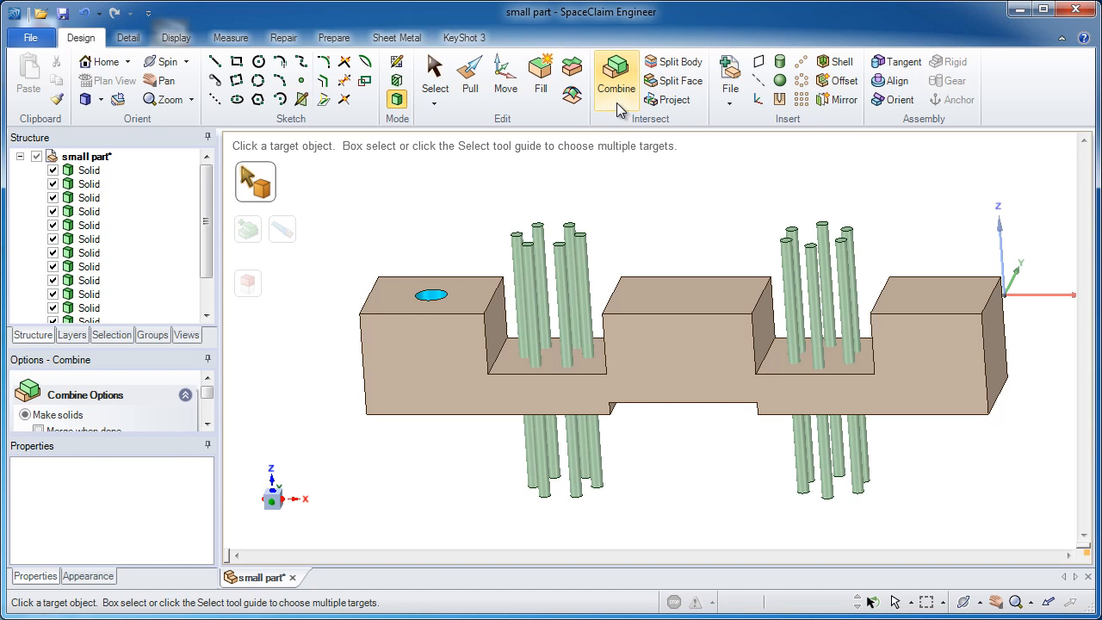
{"action": "left_click", "coordinate": [678, 306]}
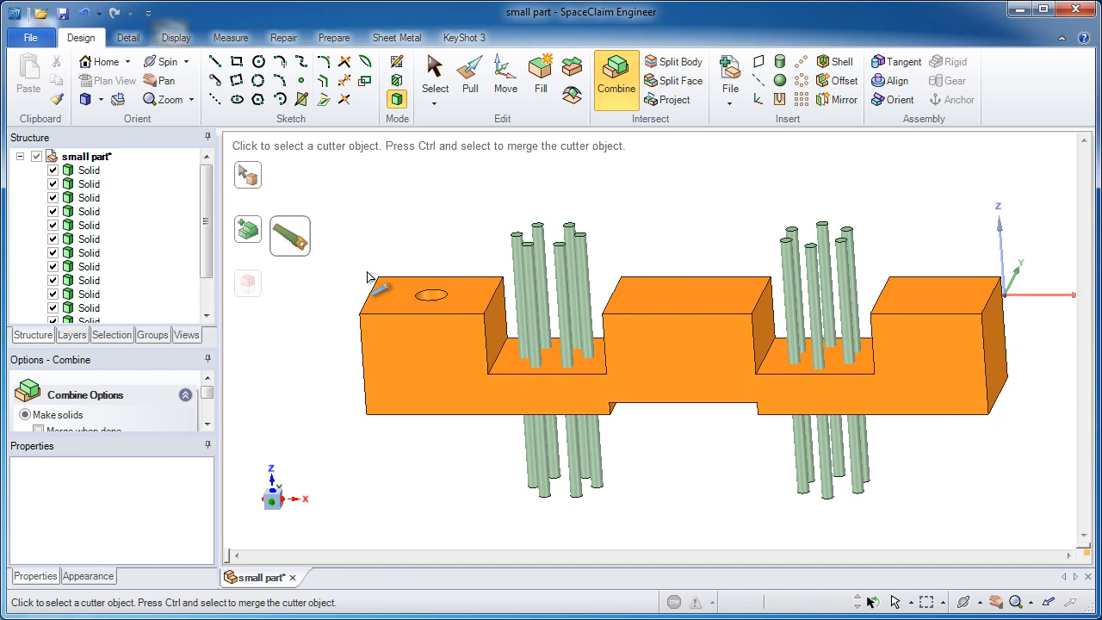
{"action": "left_click_drag", "start_coordinate": [208, 397], "coordinate": [212, 407]}
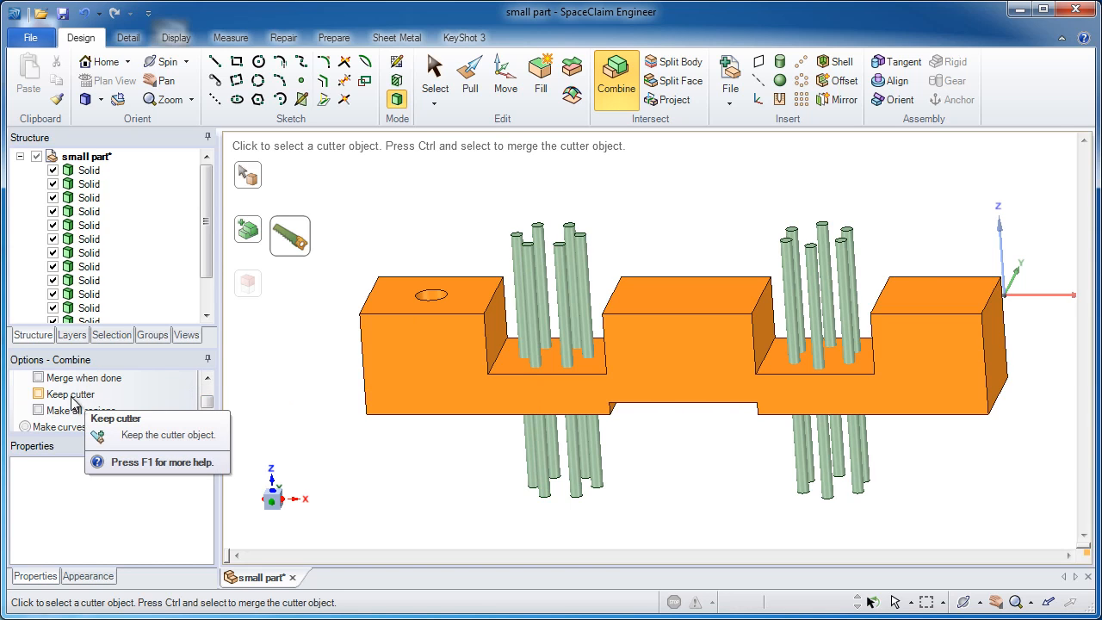
{"action": "left_click", "coordinate": [39, 394]}
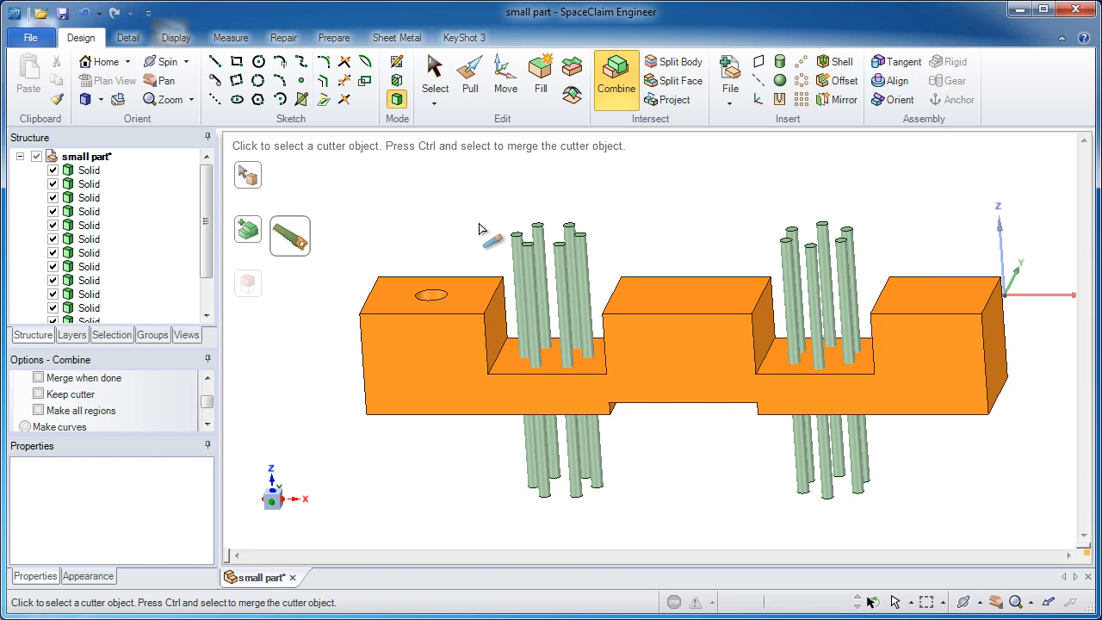
{"action": "scroll", "coordinate": [479, 226], "scroll_direction": "down", "scroll_amount": 1}
{"action": "mouse_move", "coordinate": [448, 172]}
{"action": "left_mouse_down"}
{"action": "mouse_move", "coordinate": [824, 477]}
{"action": "mouse_move", "coordinate": [904, 523]}
{"action": "left_mouse_up"}
{"action": "middle_click_drag", "start_coordinate": [873, 453], "coordinate": [892, 561]}
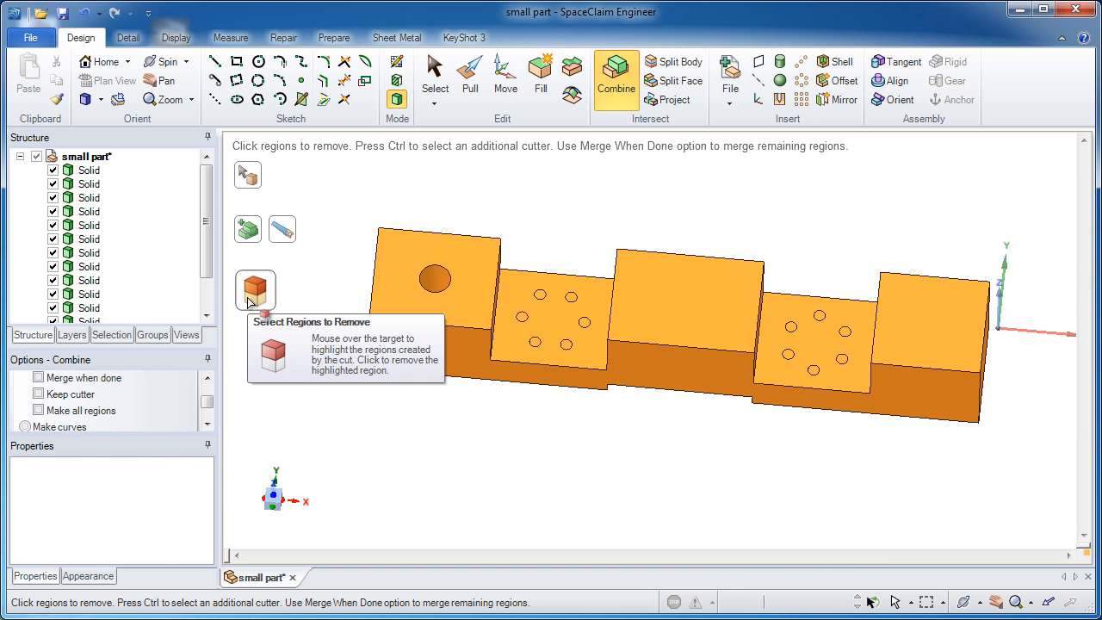
{"action": "left_click_drag", "start_coordinate": [454, 186], "coordinate": [920, 491]}
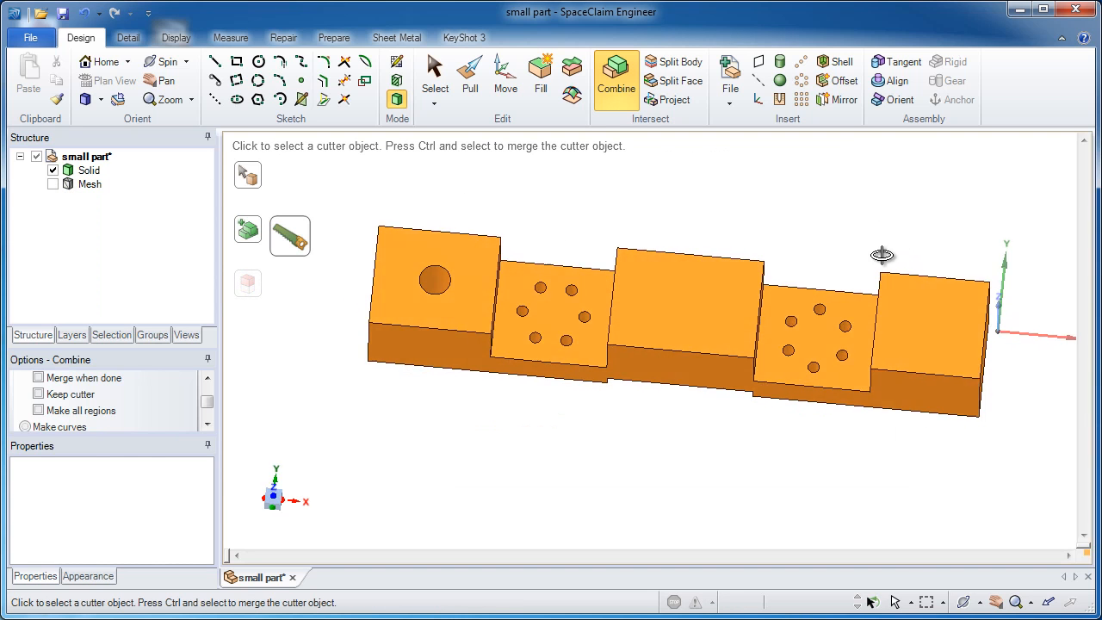
{"action": "middle_click_drag", "start_coordinate": [882, 300], "coordinate": [870, 215]}
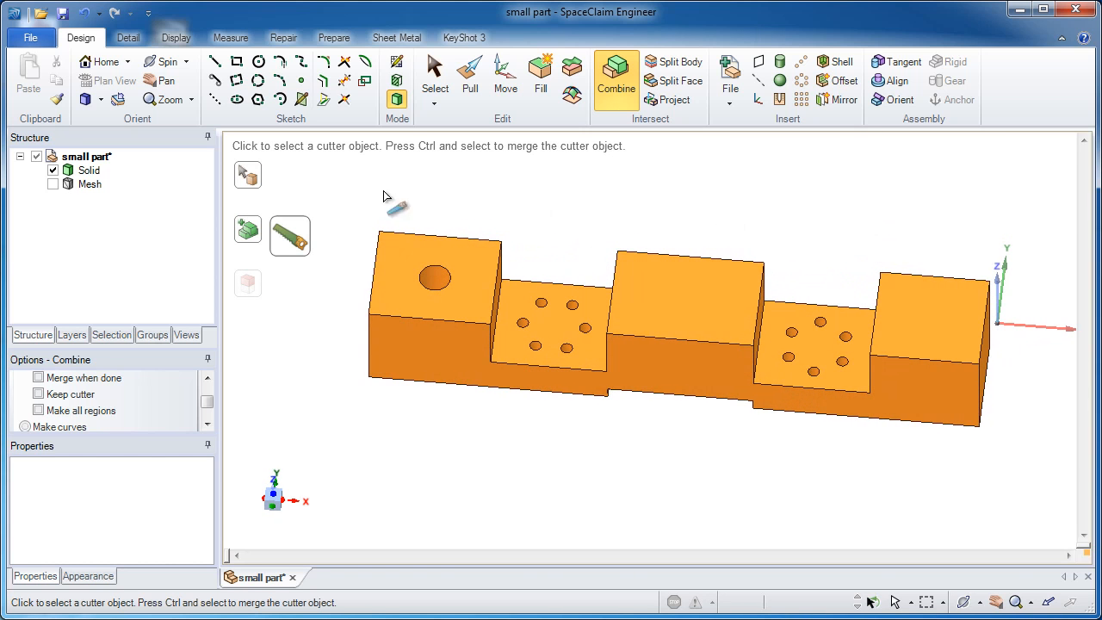
Step: Show the mesh again together with the holed solid
{"action": "left_click", "coordinate": [431, 84]}
{"action": "left_click", "coordinate": [53, 184]}
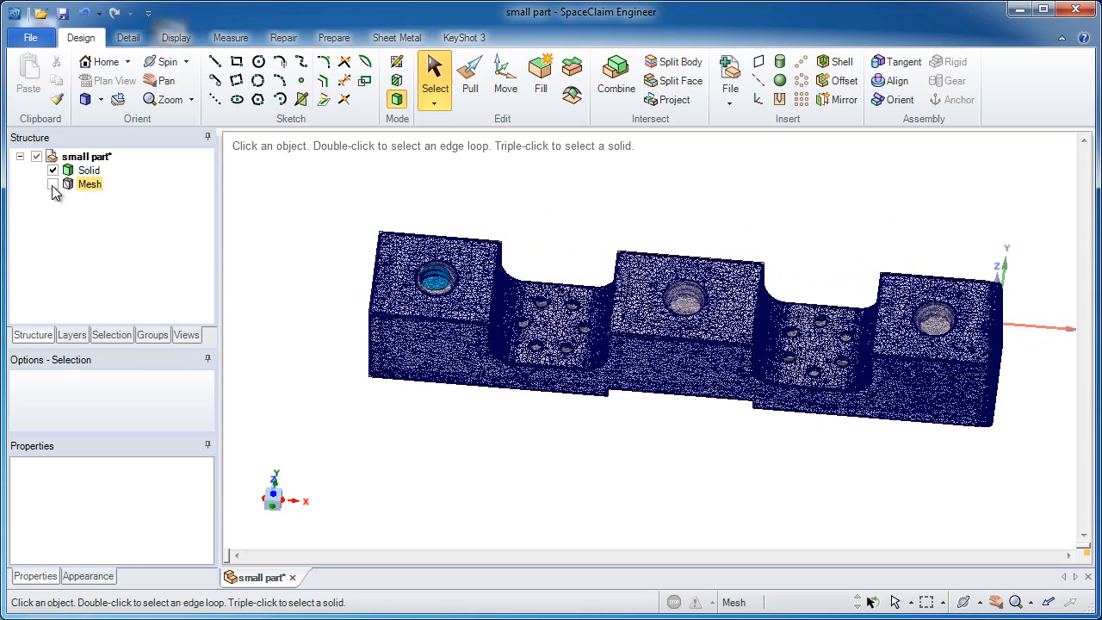
{"action": "left_click", "coordinate": [53, 186]}
{"action": "middle_click_drag", "start_coordinate": [379, 258], "coordinate": [572, 347]}
Step: Place a sketch plane on the middle block's top face and move it down through the small holes to compare their sections with the mesh
{"action": "left_click", "coordinate": [732, 325]}
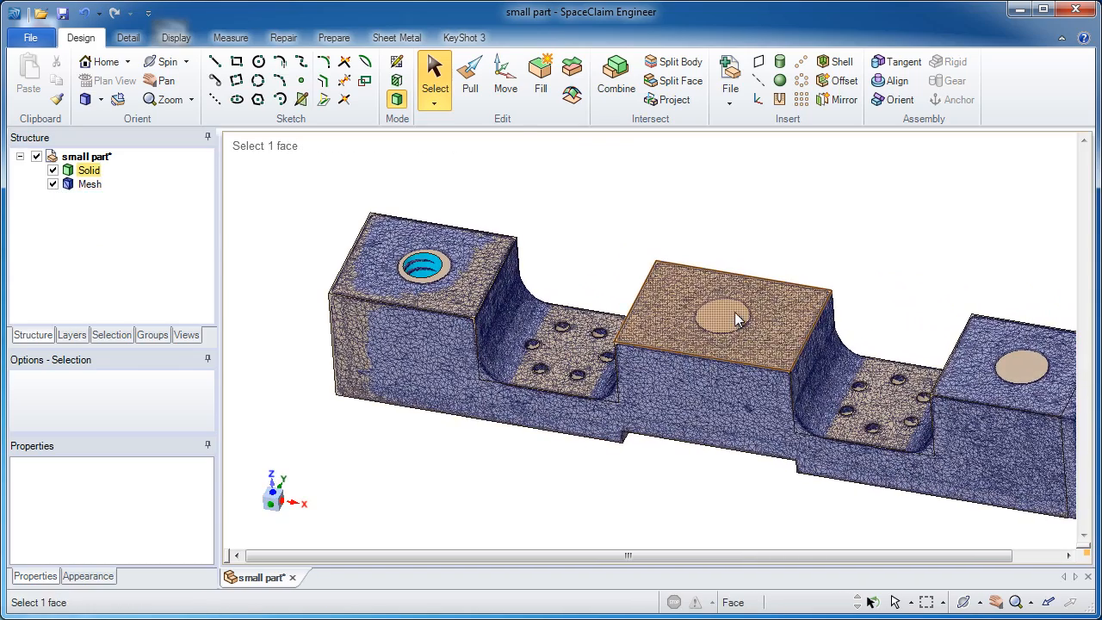
{"action": "left_click", "coordinate": [397, 62]}
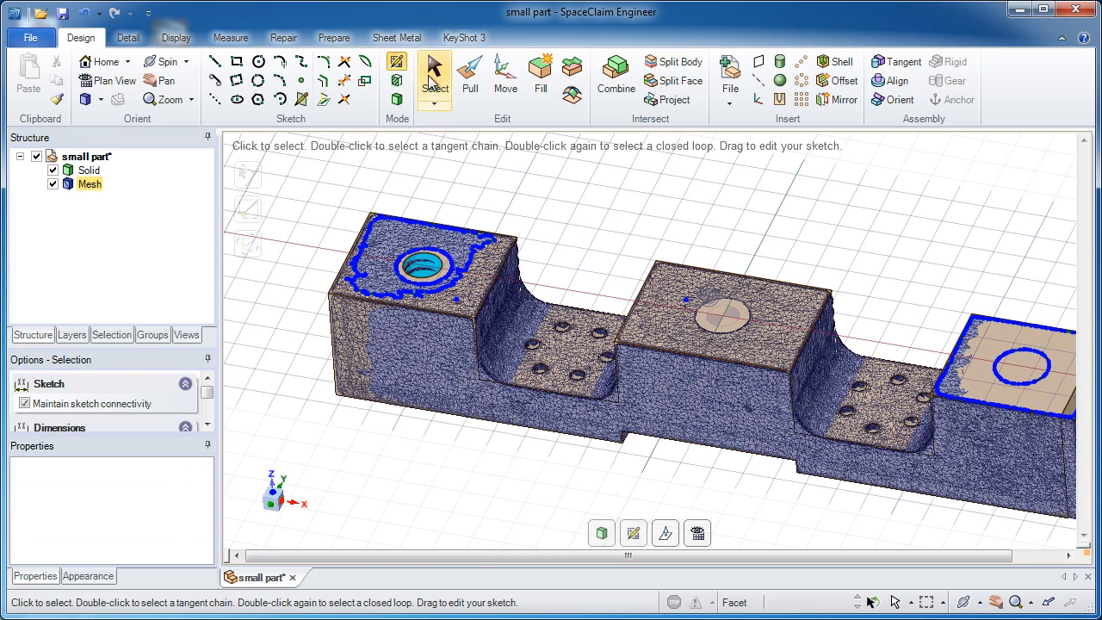
{"action": "left_click", "coordinate": [666, 534]}
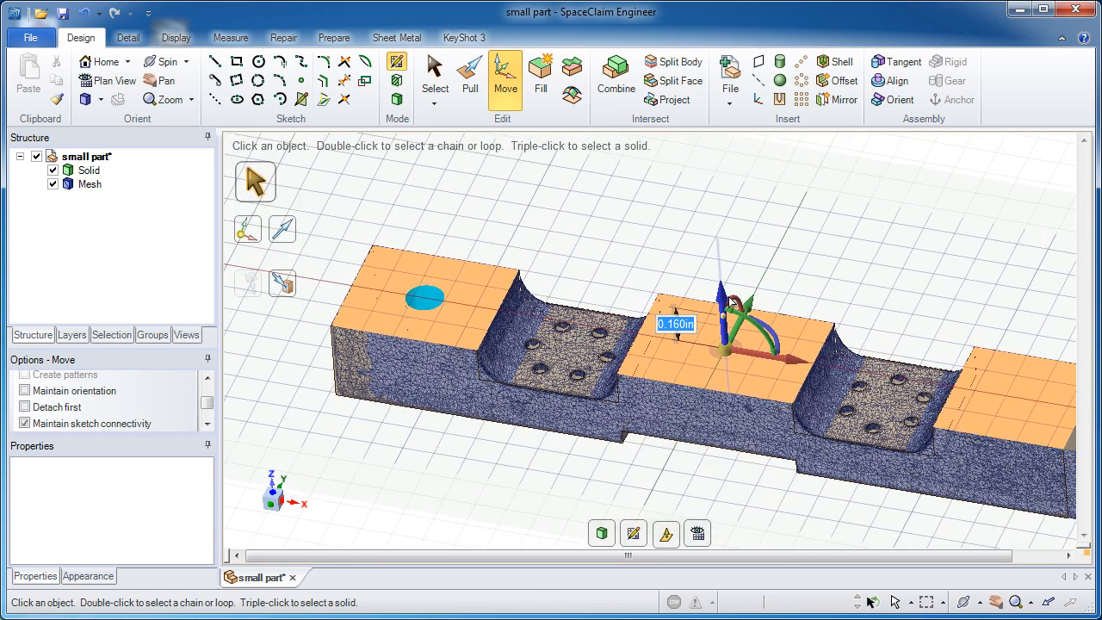
{"action": "left_click_drag", "start_coordinate": [730, 297], "coordinate": [736, 334]}
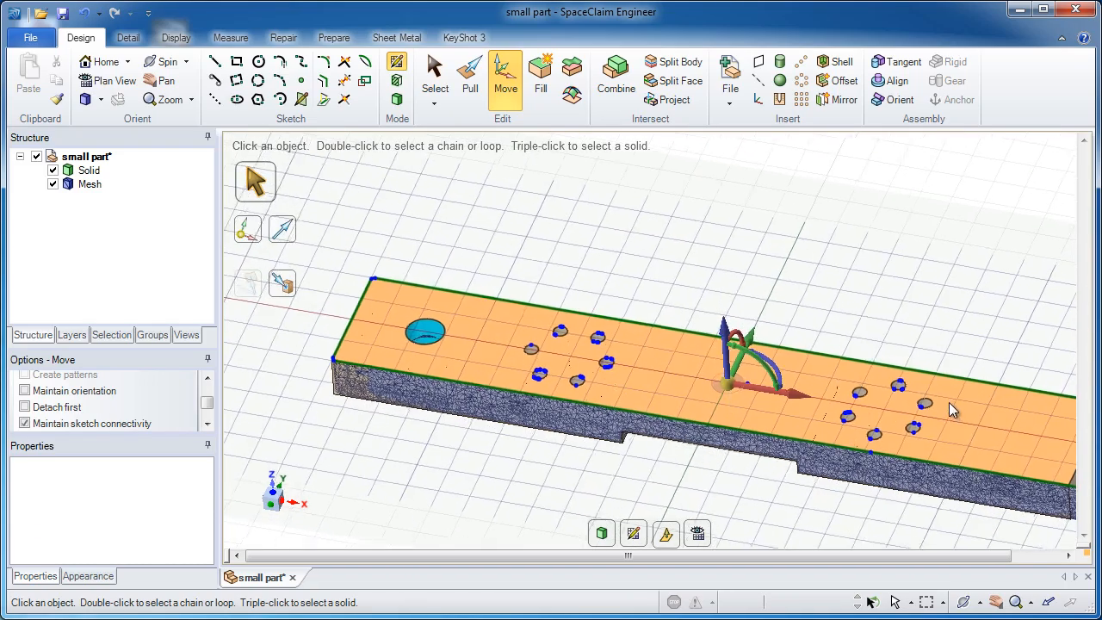
{"action": "key", "text": "v"}
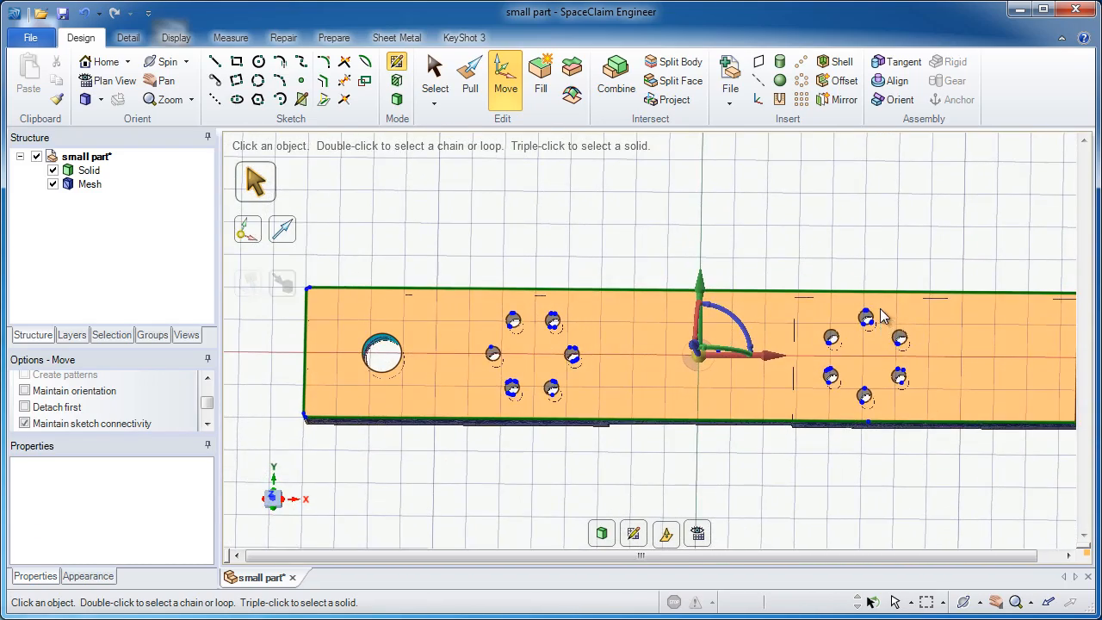
{"action": "scroll", "coordinate": [880, 317], "scroll_direction": "up", "scroll_amount": 5}
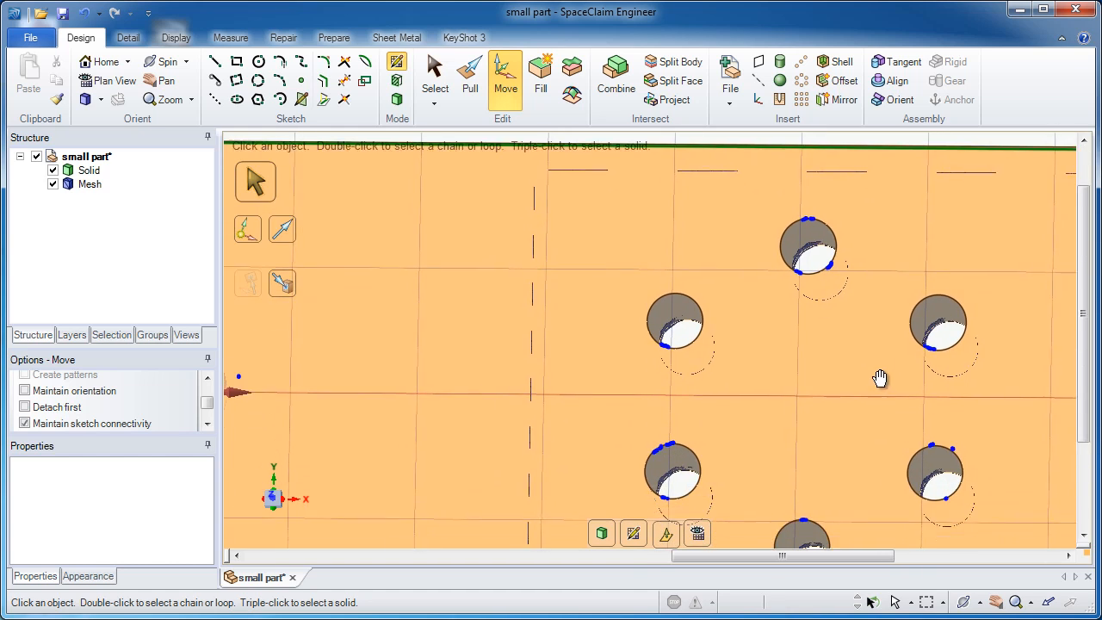
Step: Compare the sections of both small hole patterns with the mesh, and return from the section sketch to 3D mode with nothing selected
{"action": "middle_click_drag", "start_coordinate": [880, 378], "coordinate": [879, 356], "text": "ctrl"}
{"action": "middle_click_drag", "start_coordinate": [866, 424], "coordinate": [890, 298], "text": "ctrl"}
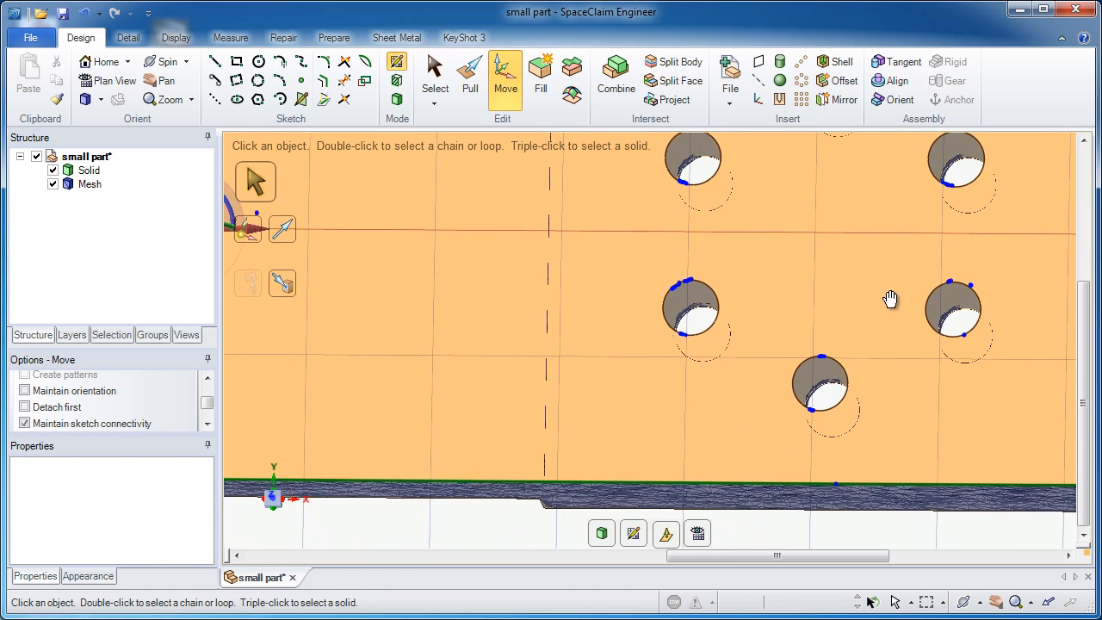
{"action": "scroll", "coordinate": [635, 324], "scroll_direction": "down", "scroll_amount": 4}
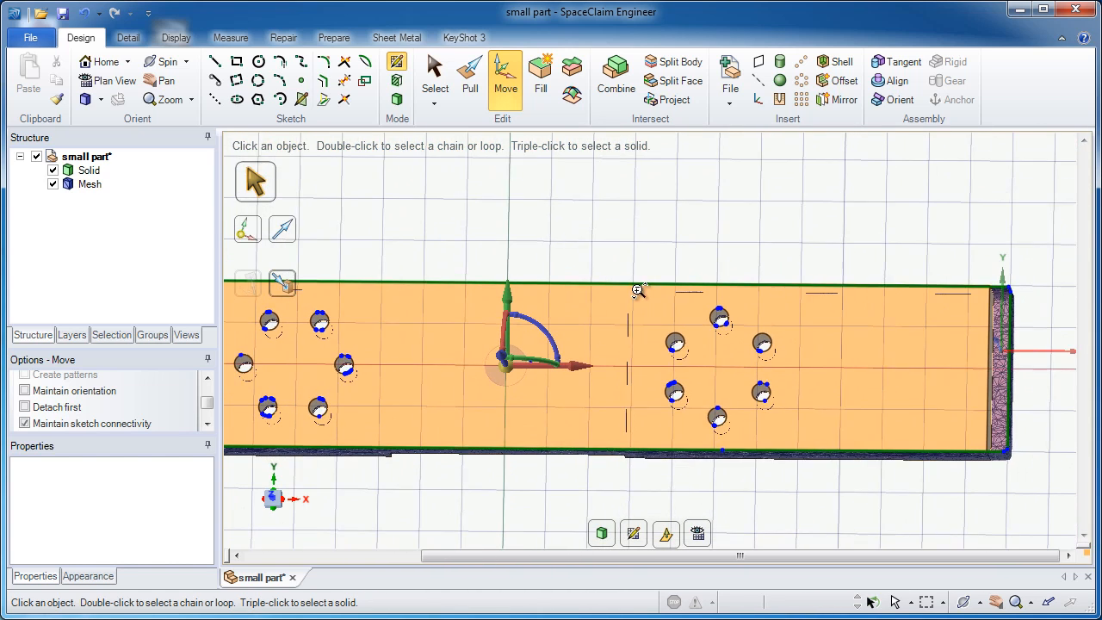
{"action": "left_click", "coordinate": [603, 534]}
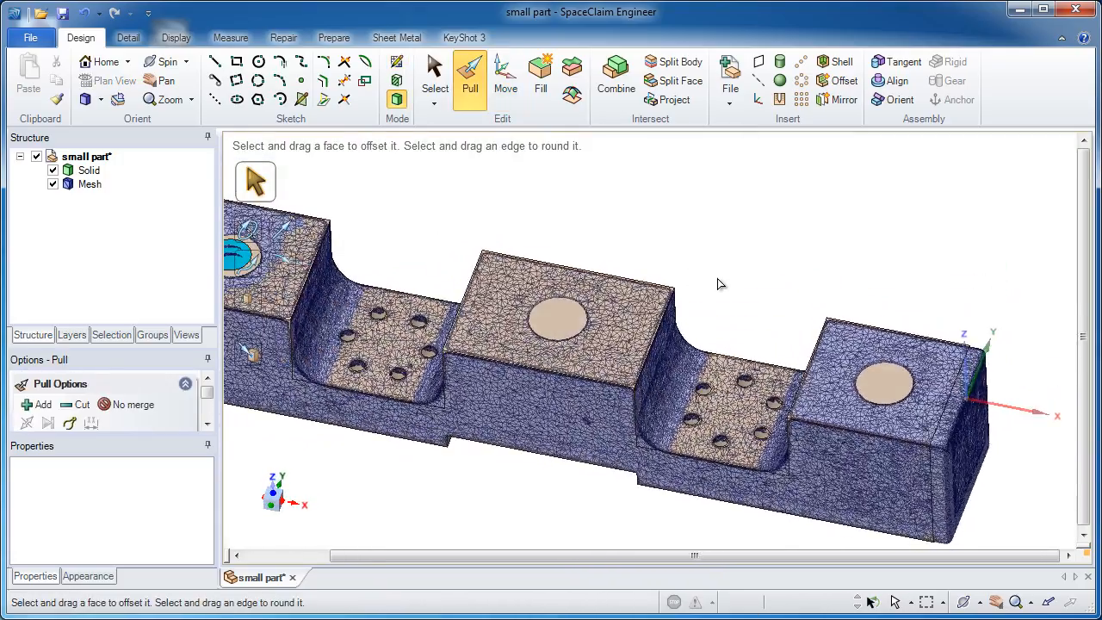
{"action": "key", "text": "Escape"}
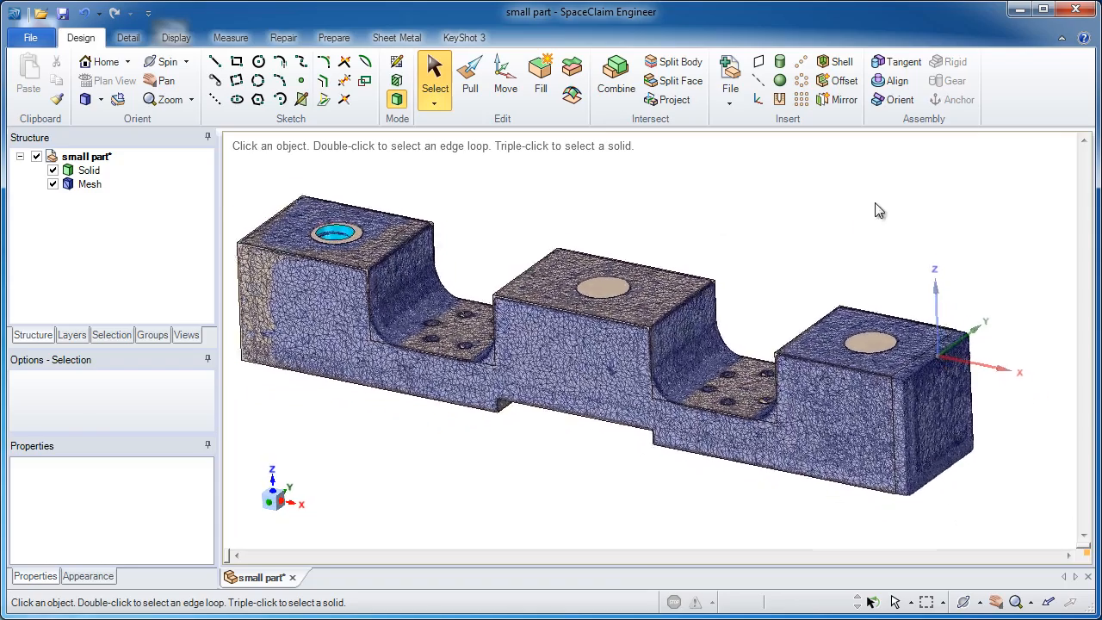
Step: Pull the solid's end face on the +X side up to the mesh surface at that end, and deselect it
{"action": "left_click", "coordinate": [922, 372]}
{"action": "key", "text": "p"}
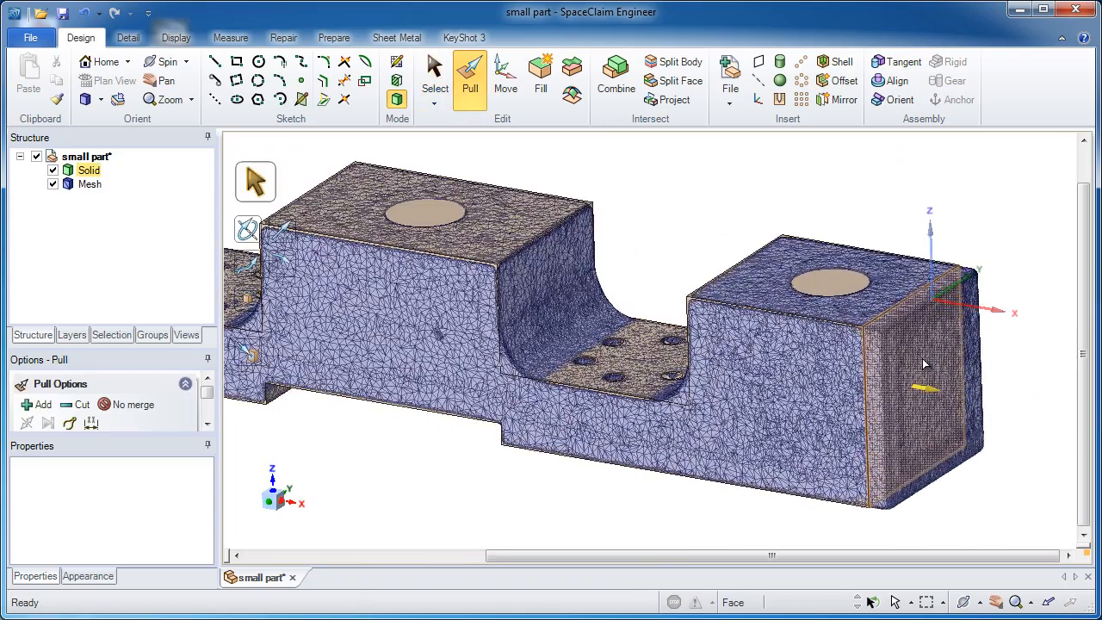
{"action": "left_click", "coordinate": [924, 364]}
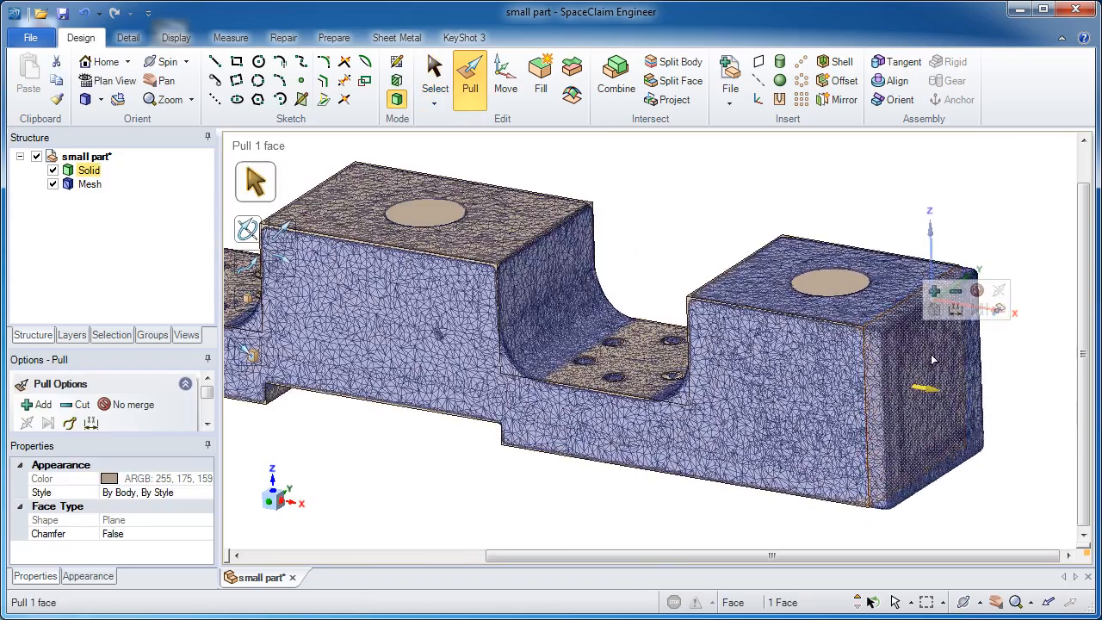
{"action": "left_click", "coordinate": [999, 310]}
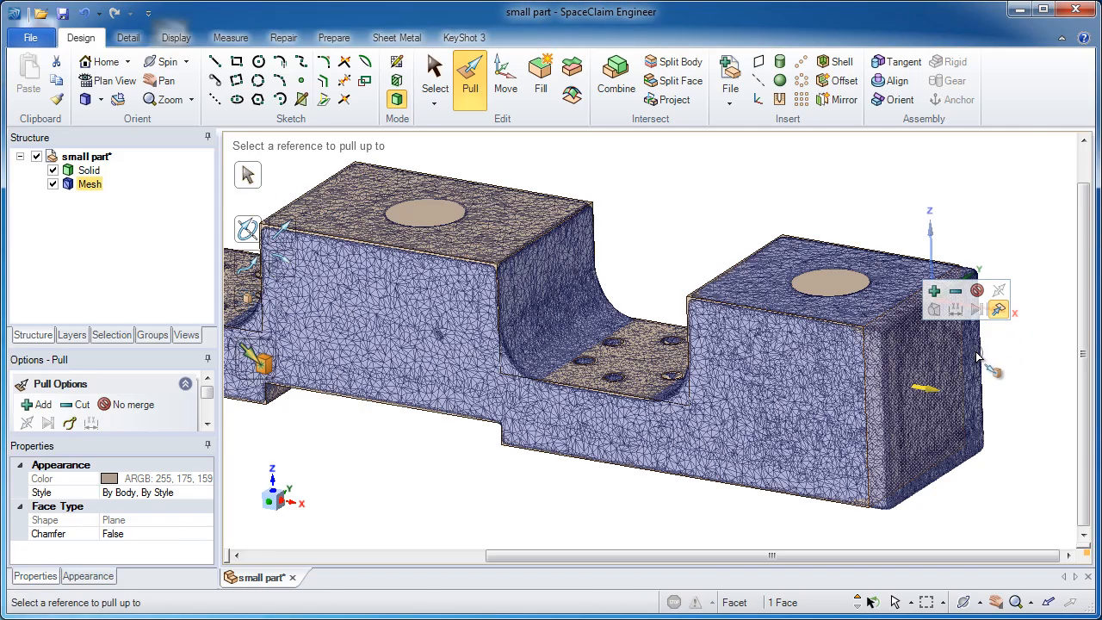
{"action": "left_click", "coordinate": [977, 357]}
{"action": "left_click", "coordinate": [1039, 391]}
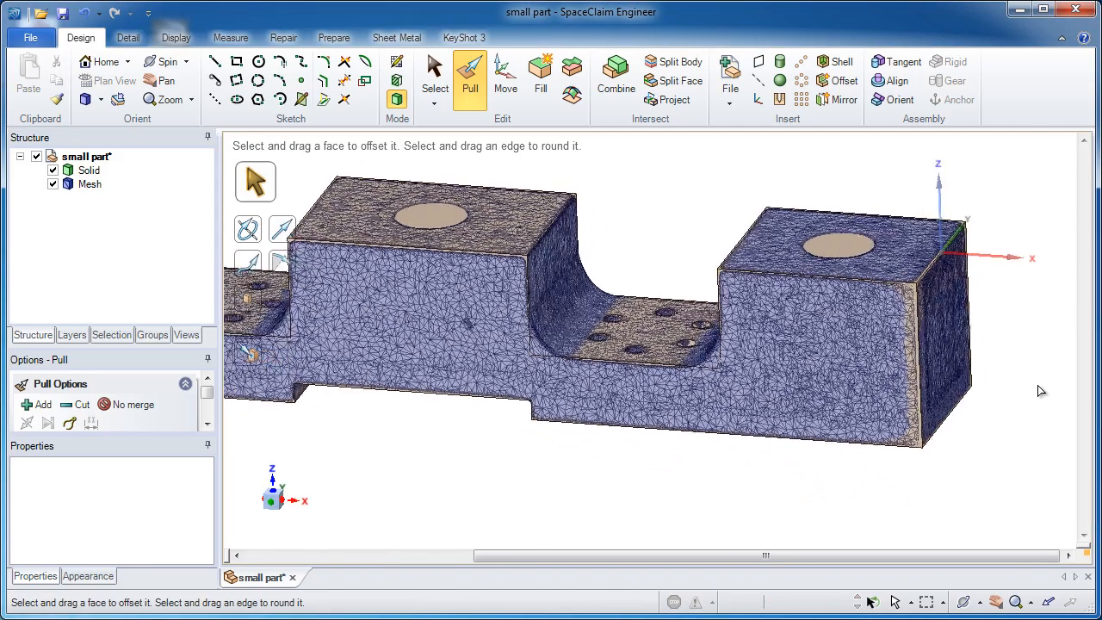